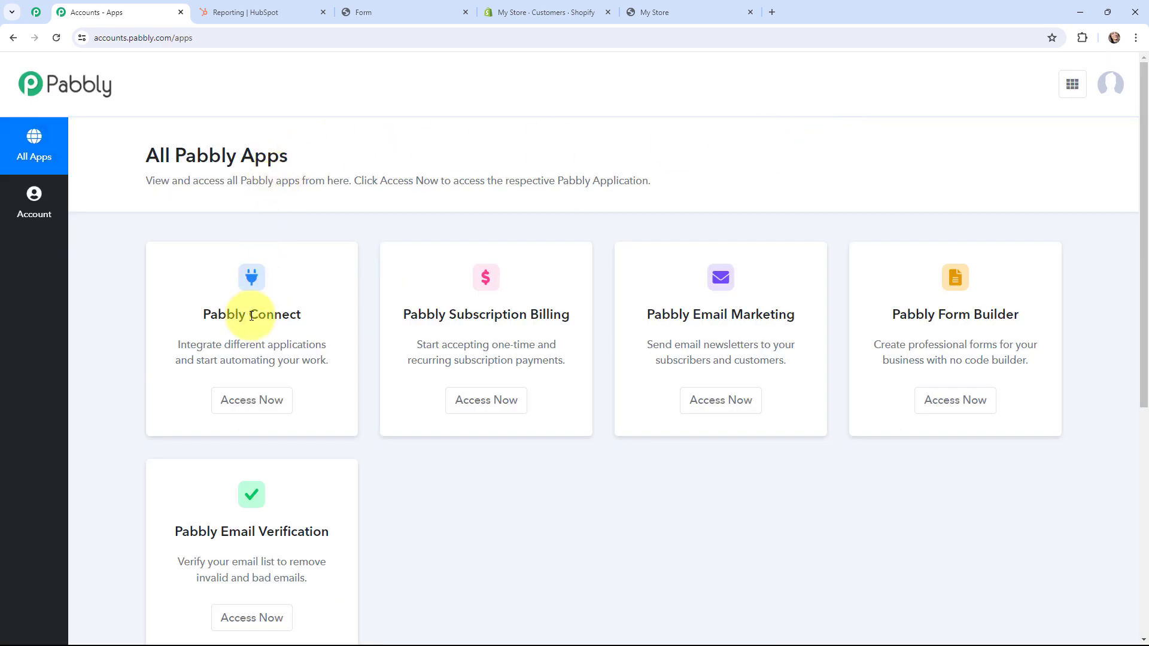
Step: Open Pabbly Connect and create a workflow named "Create Shopify Customer from New HubSpot Form Submission" in the Hubspot - Shopify Automation folder
left_click(250, 404)
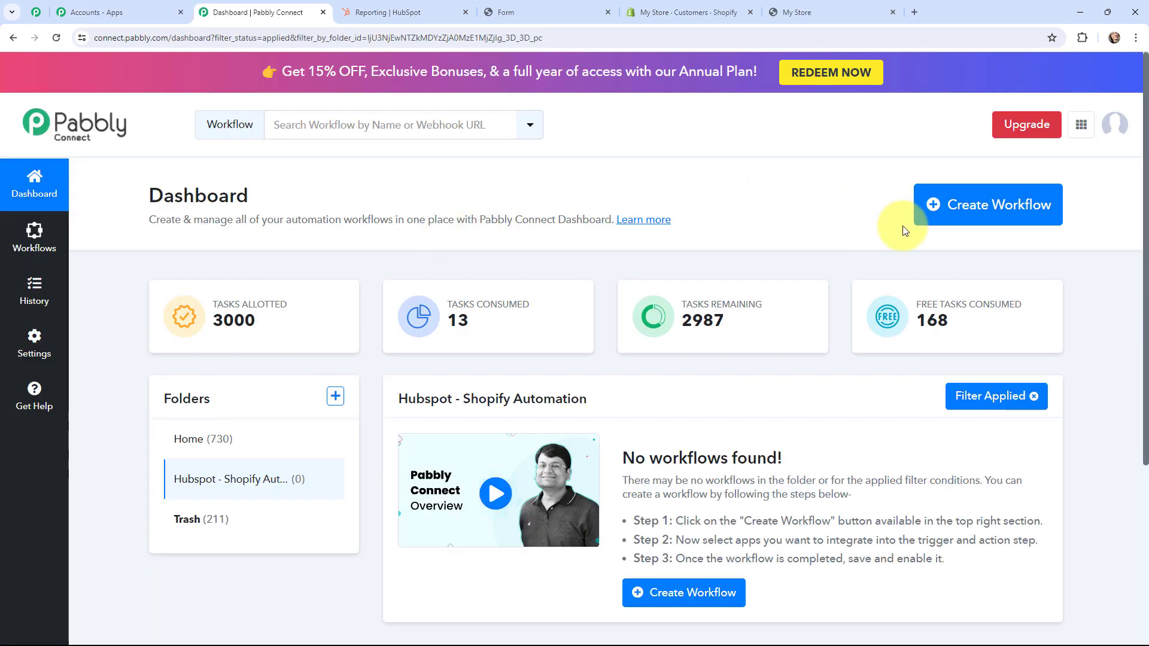
left_click(952, 209)
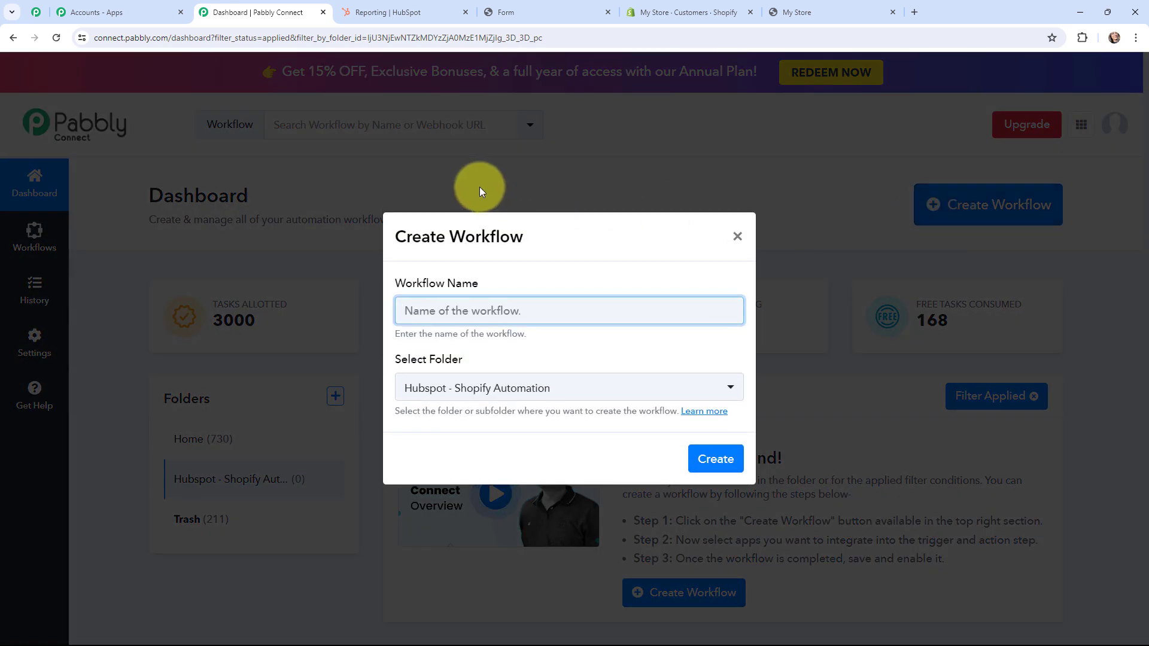
type("Create Shopify Customer from New HubSpot Form Submission")
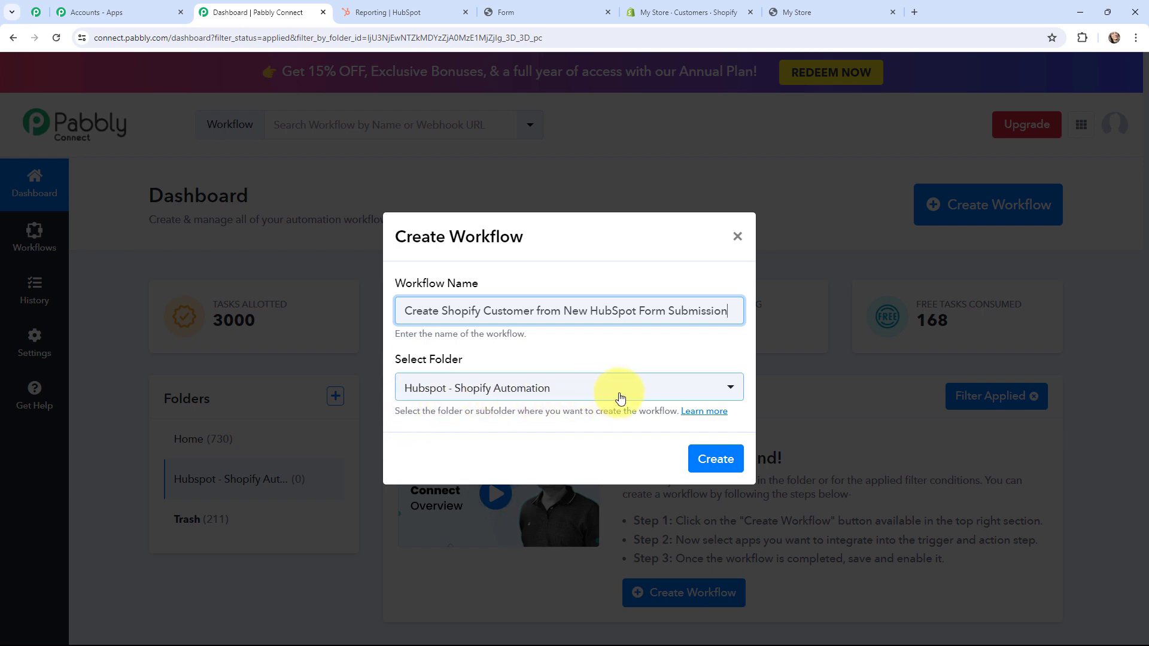
left_click(716, 459)
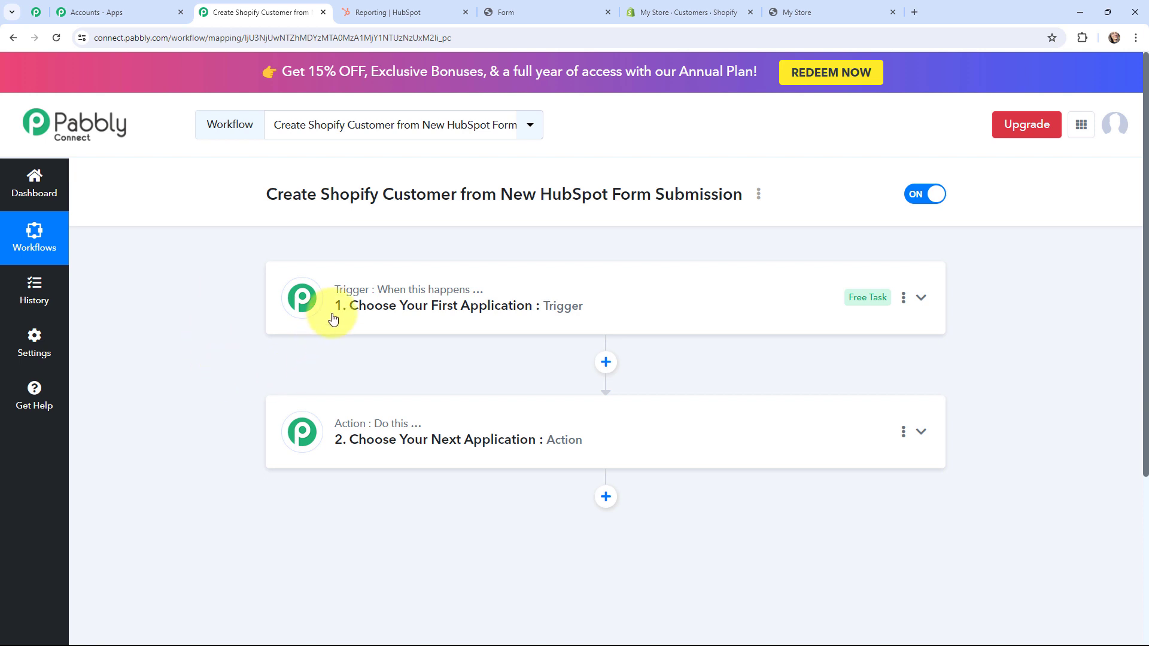
mouse_move(357, 423)
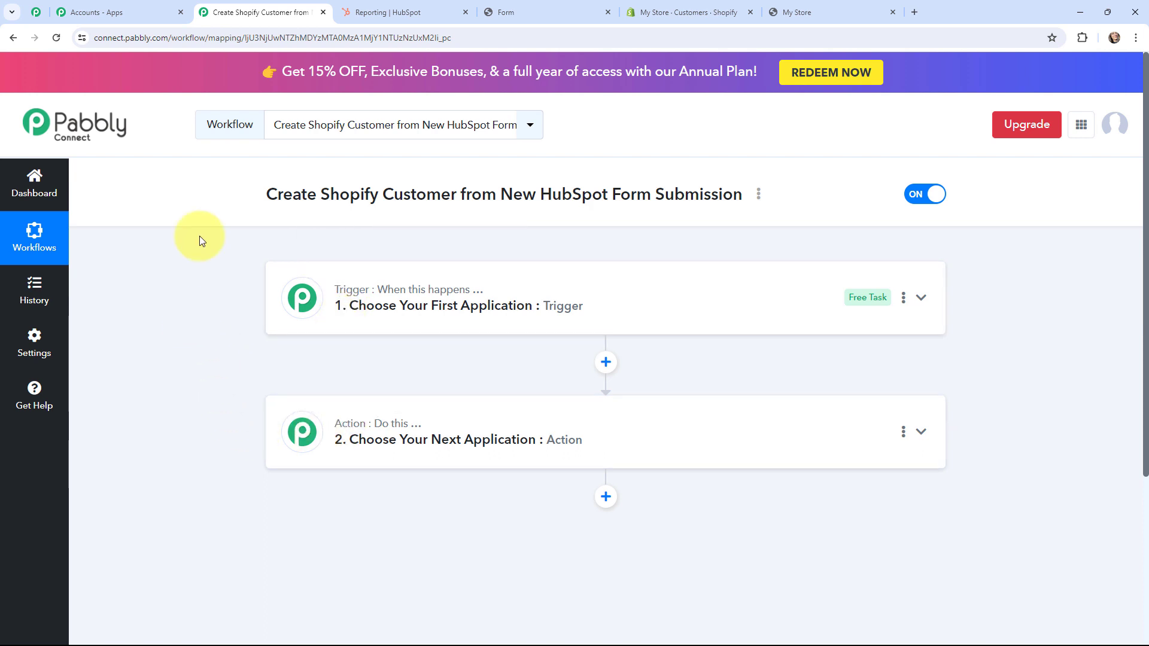
left_click(673, 6)
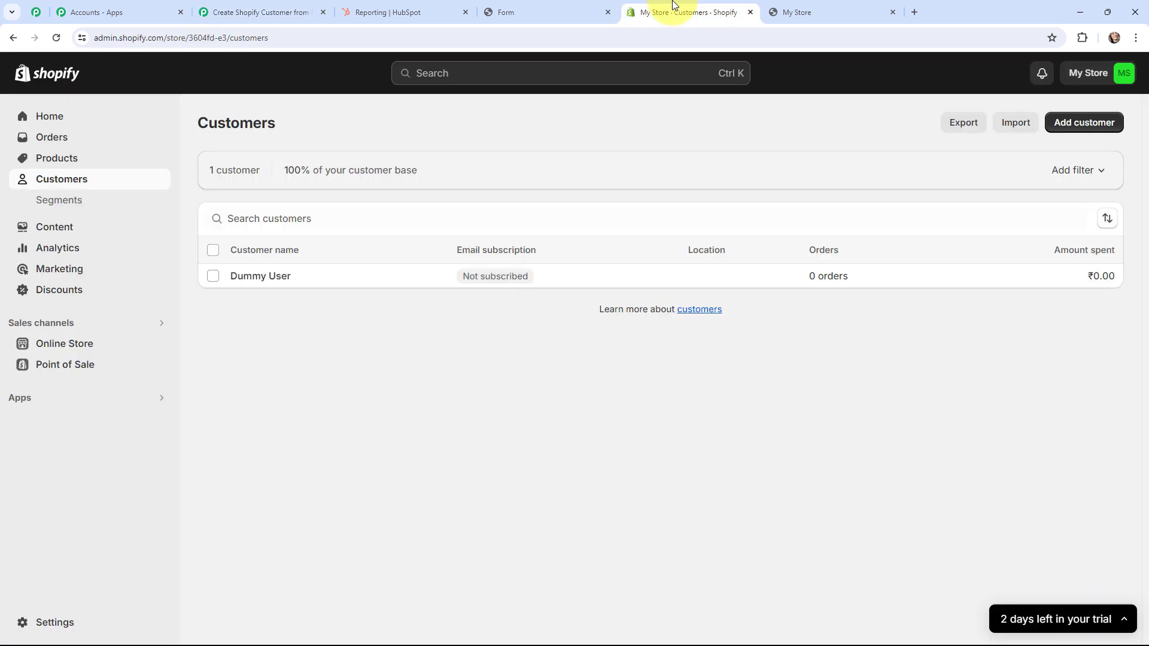
left_click(495, 5)
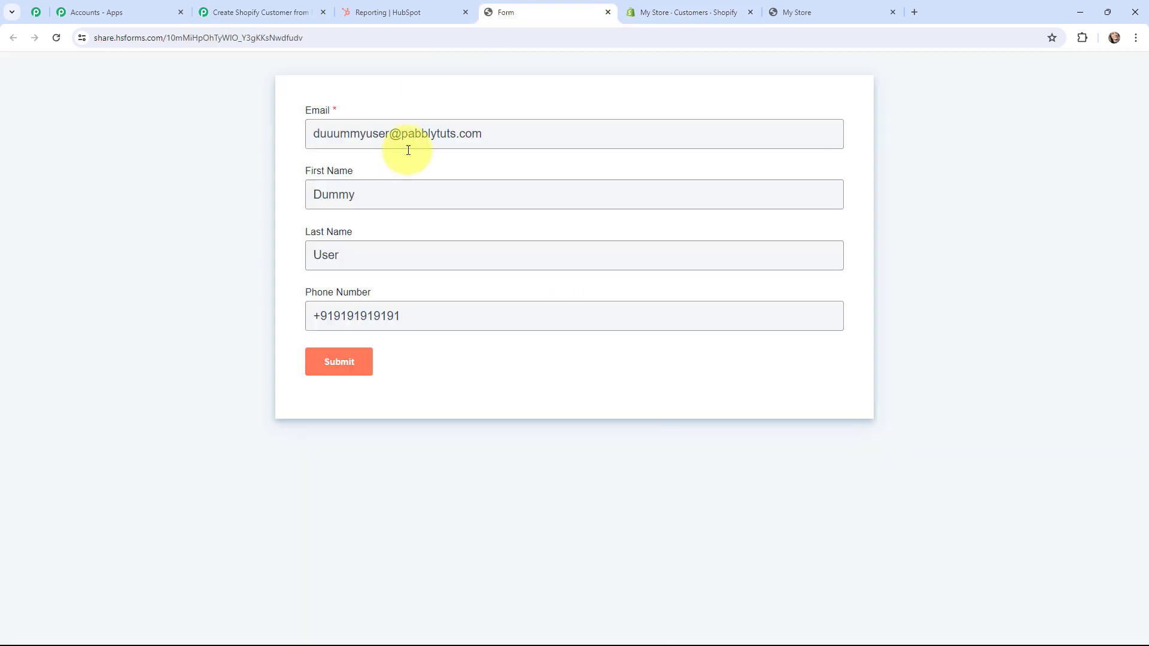
left_click(217, 5)
Step: Set the workflow's trigger to HubSpot CRM with the New Form Submission event
left_click(303, 296)
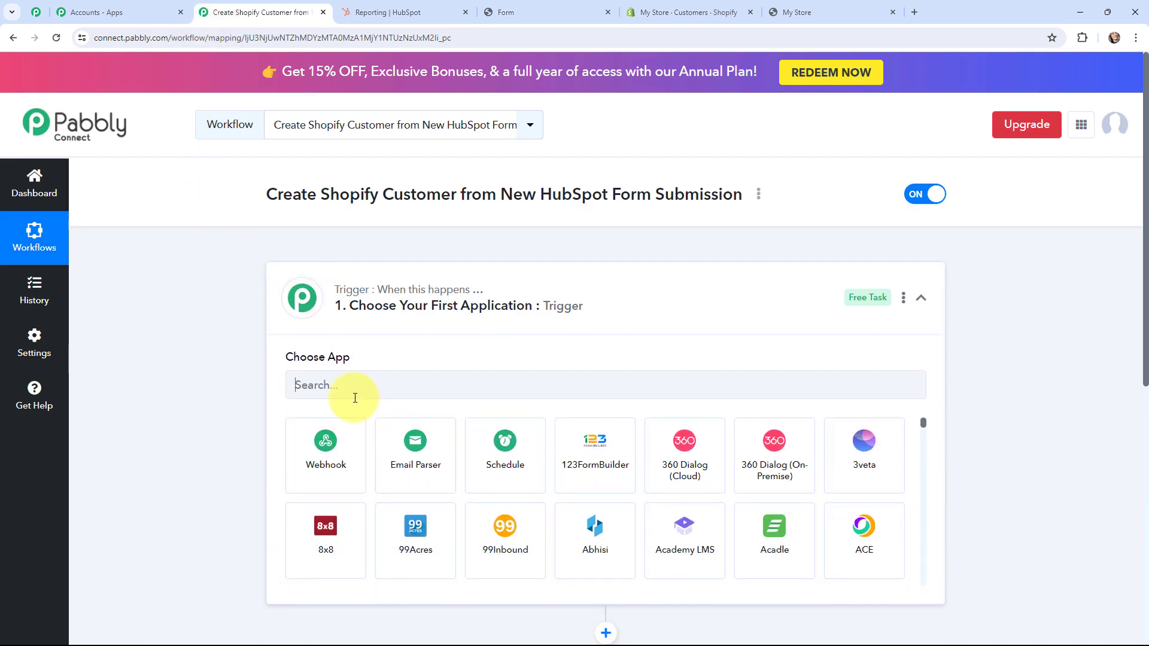
type("hubs")
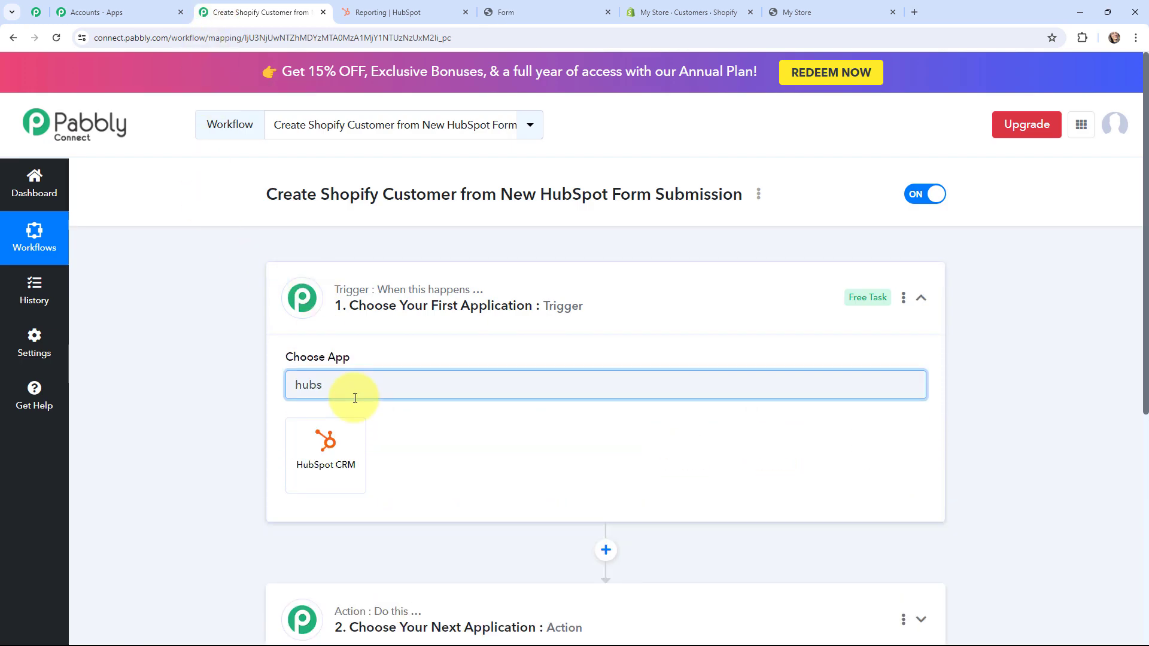
left_click(324, 461)
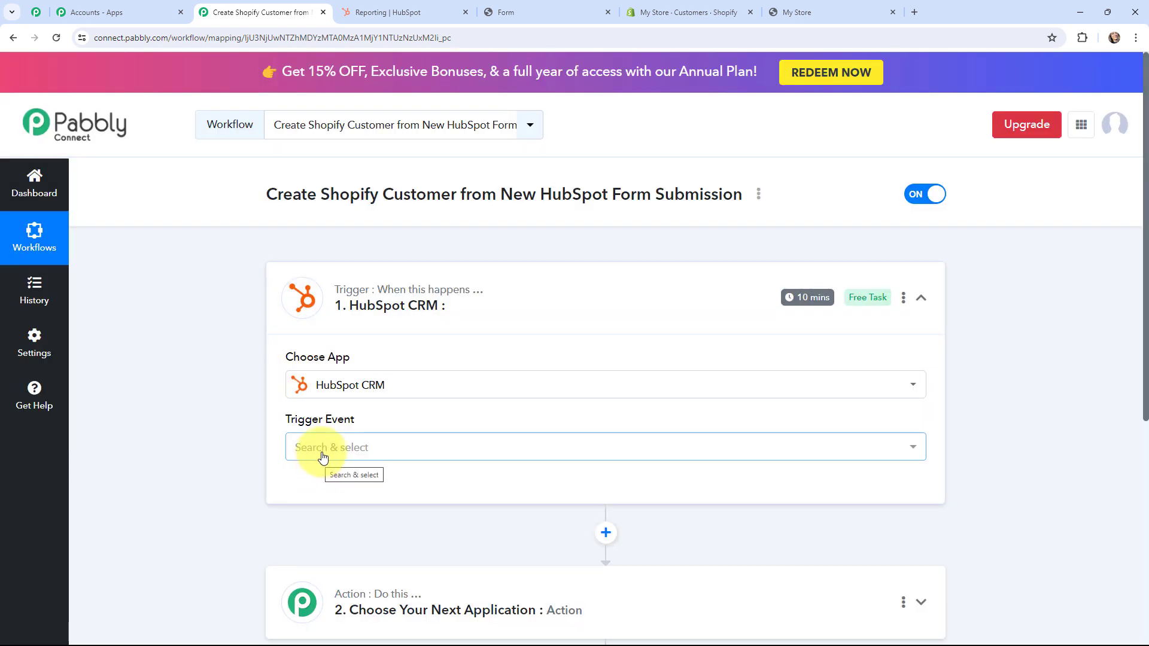
left_click(324, 458)
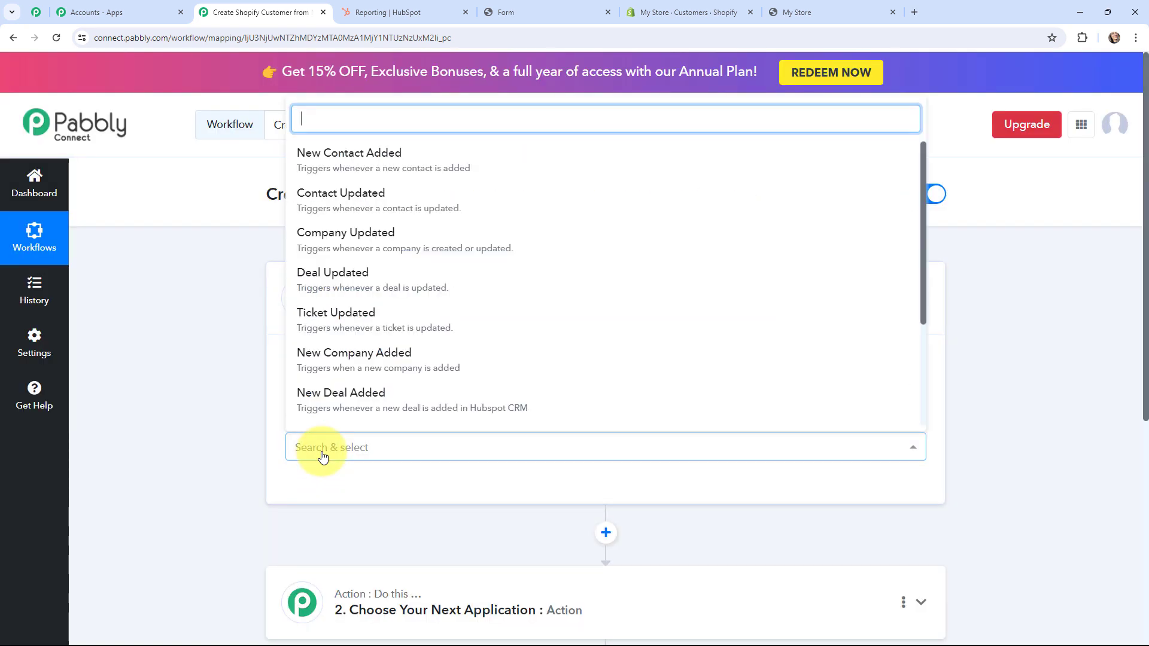
type("new fo")
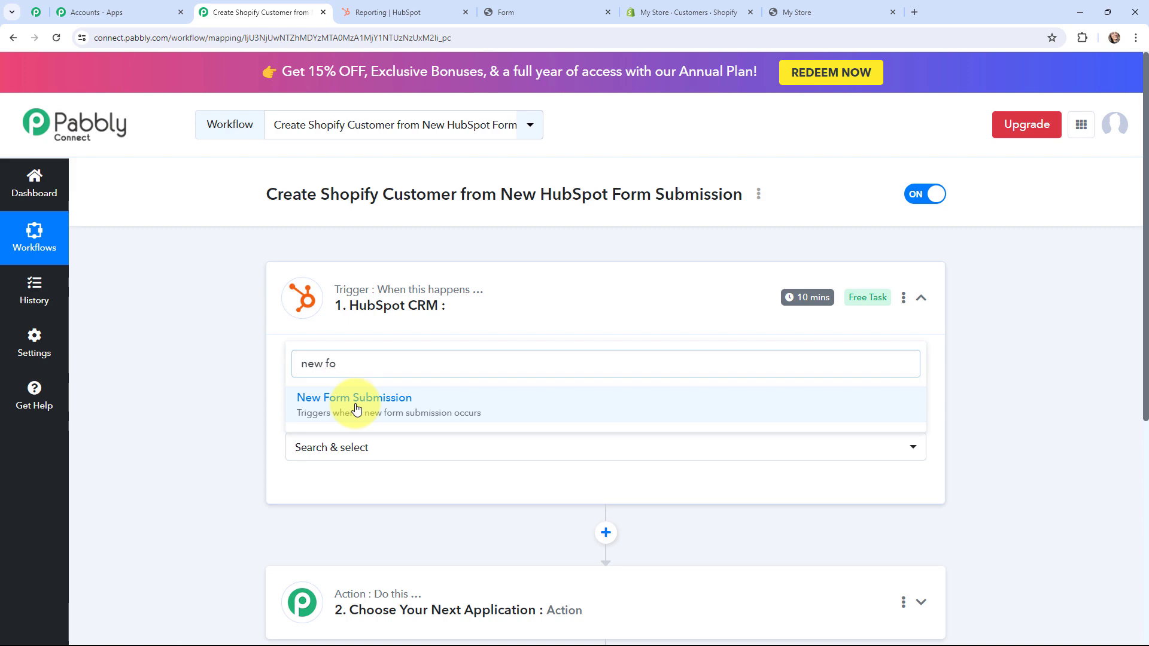
left_click(356, 407)
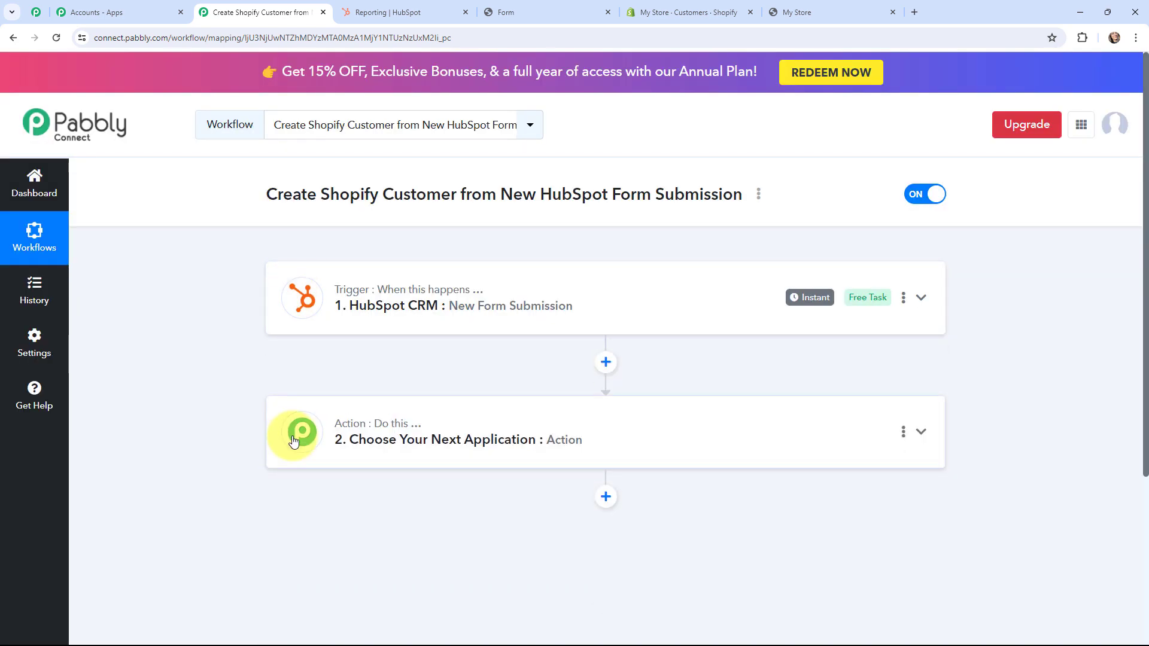
Step: Set the workflow's action application to Shopify with the Create Customer event
left_click(292, 439)
scroll(247, 360, "down", 3)
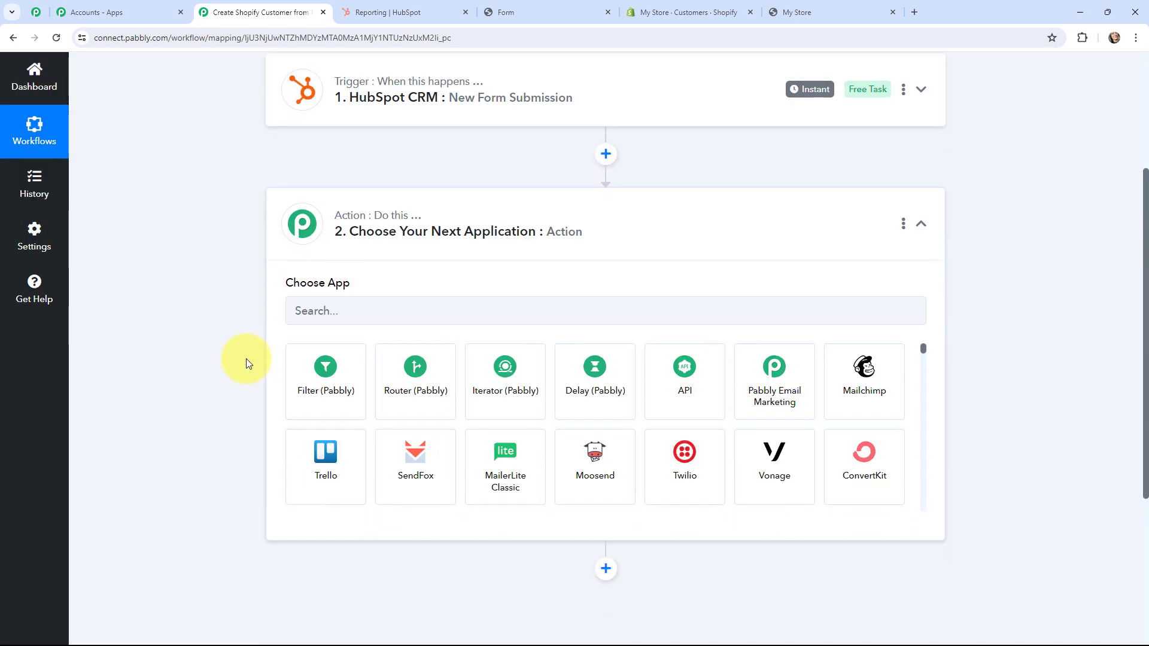
left_click(326, 308)
type("s")
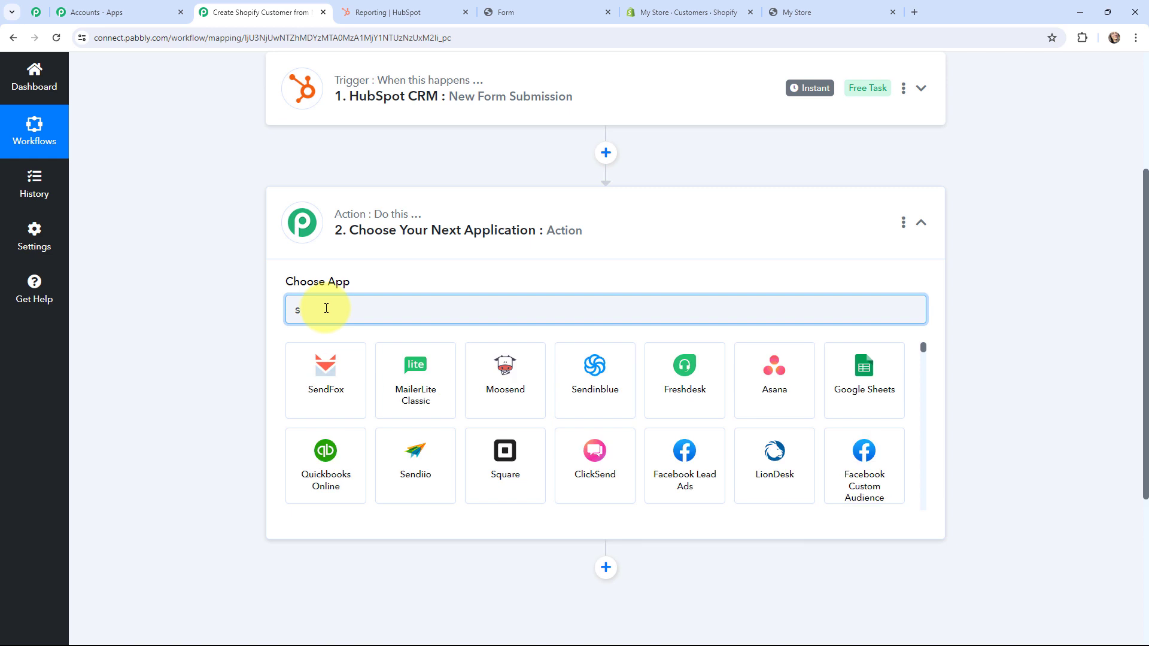
type("hopify")
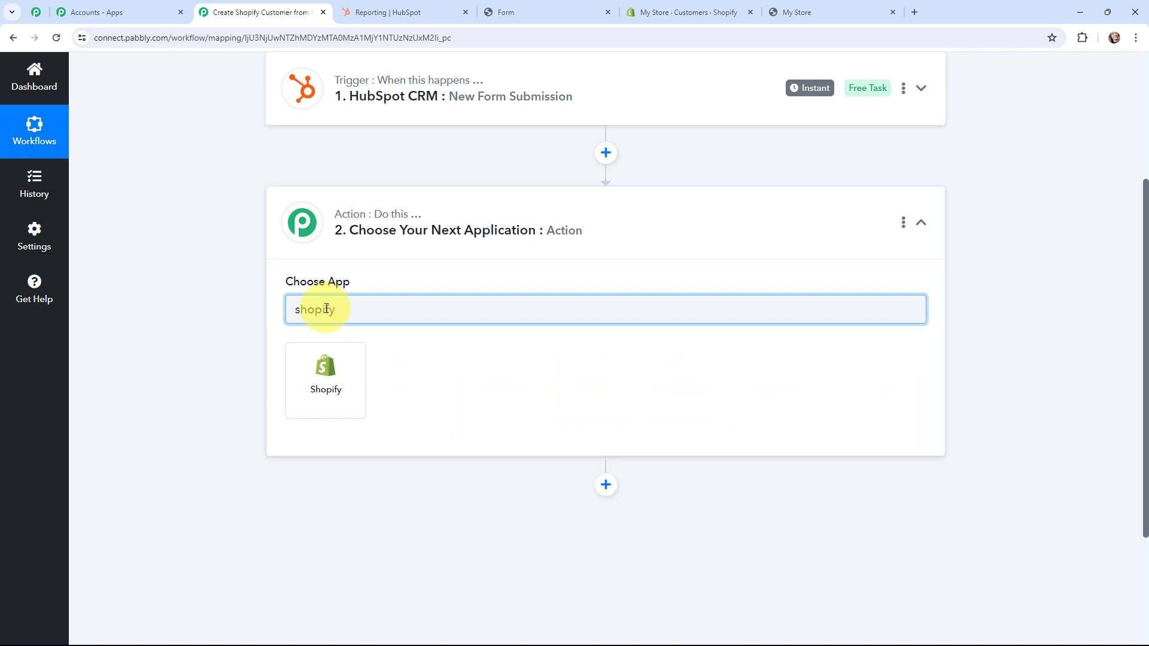
left_click(326, 366)
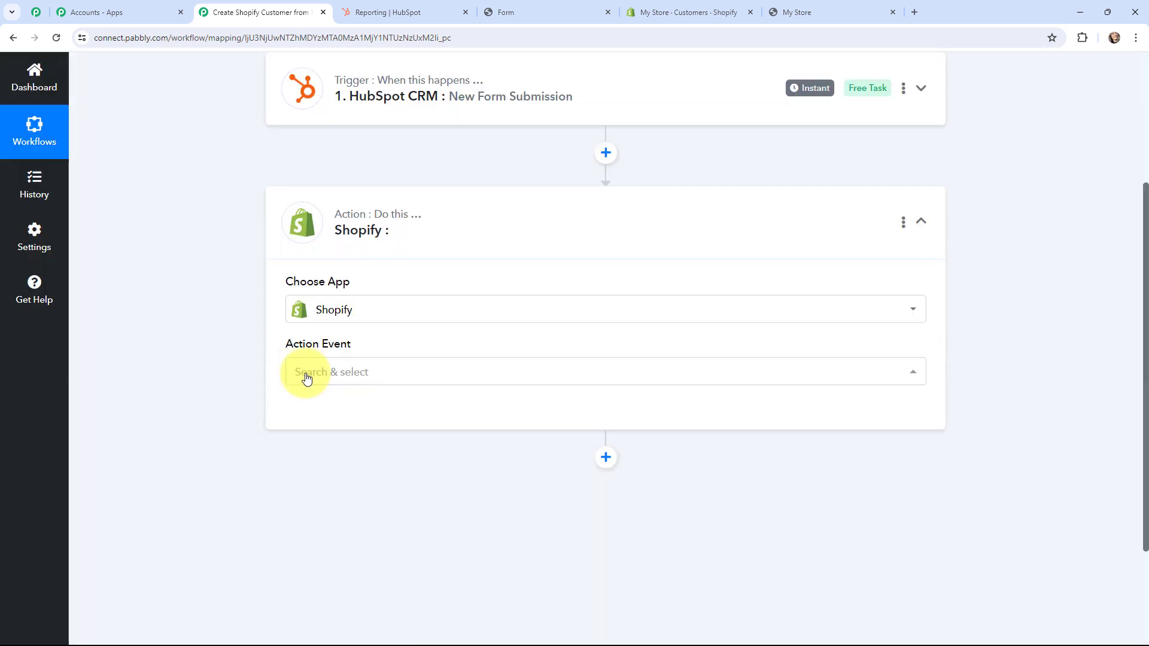
left_click(309, 376)
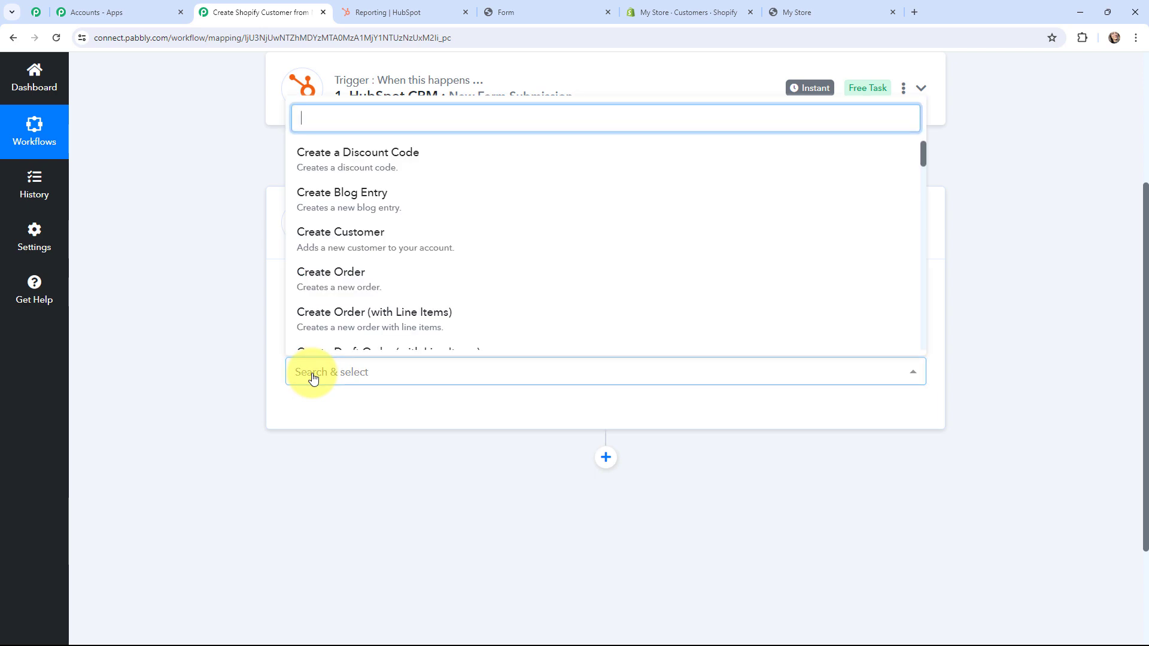
left_click(367, 235)
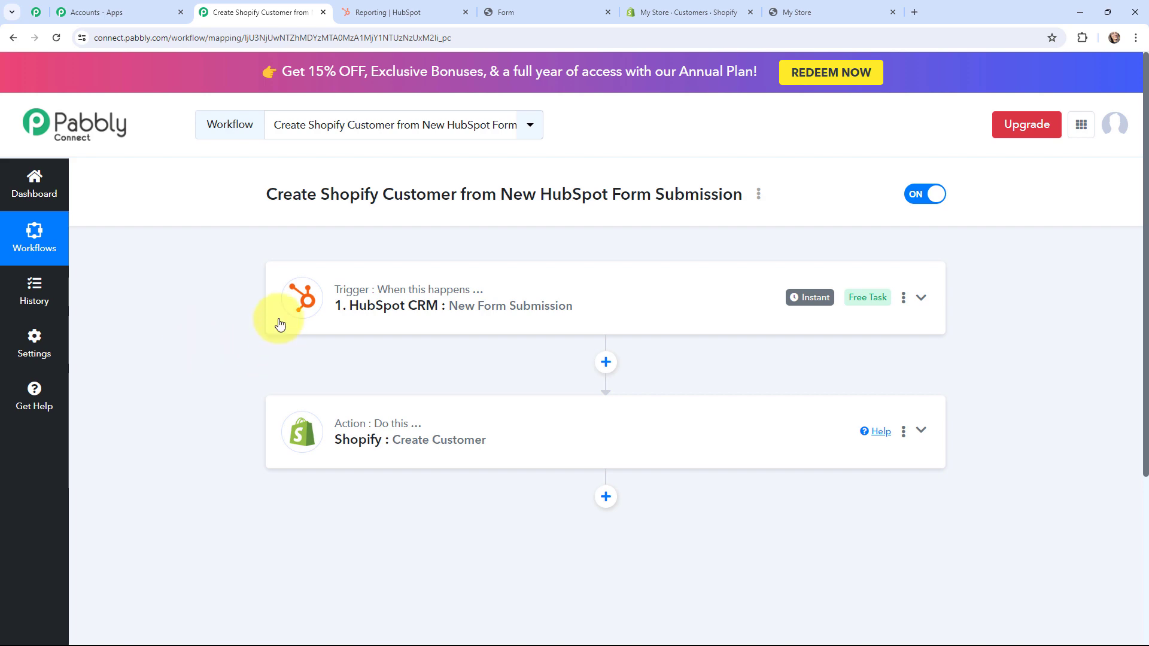
Step: Expand the HubSpot CRM trigger to read its webhook setup instructions and switch to HubSpot
left_click(277, 300)
scroll(187, 334, "down", 3)
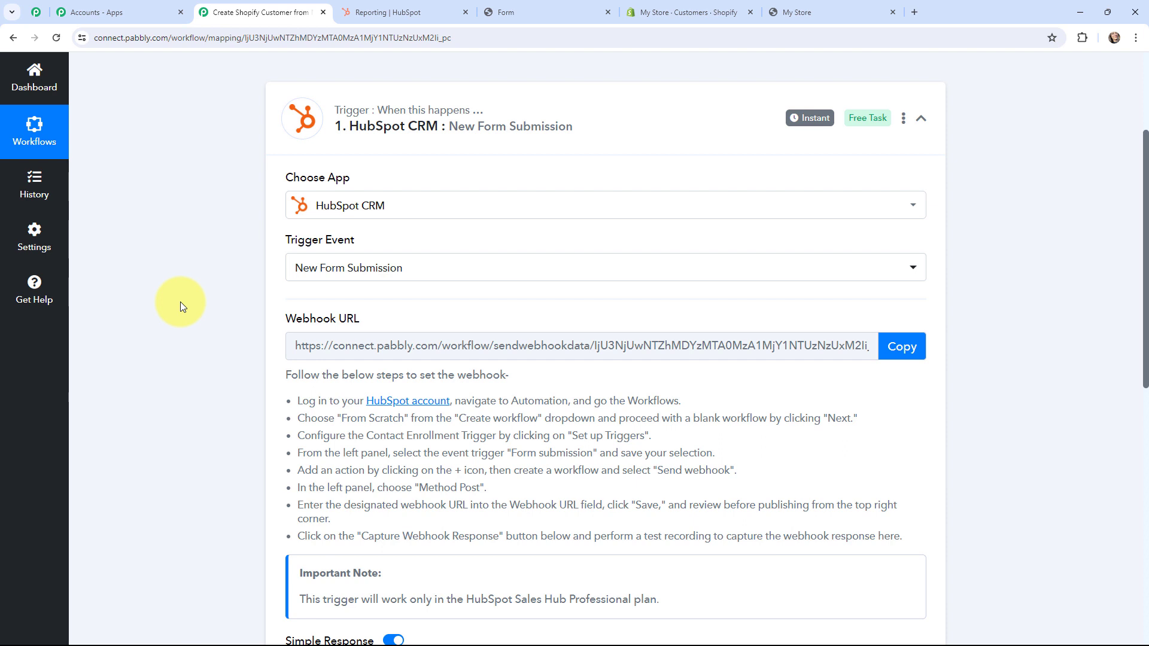
key("ctrl+Tab")
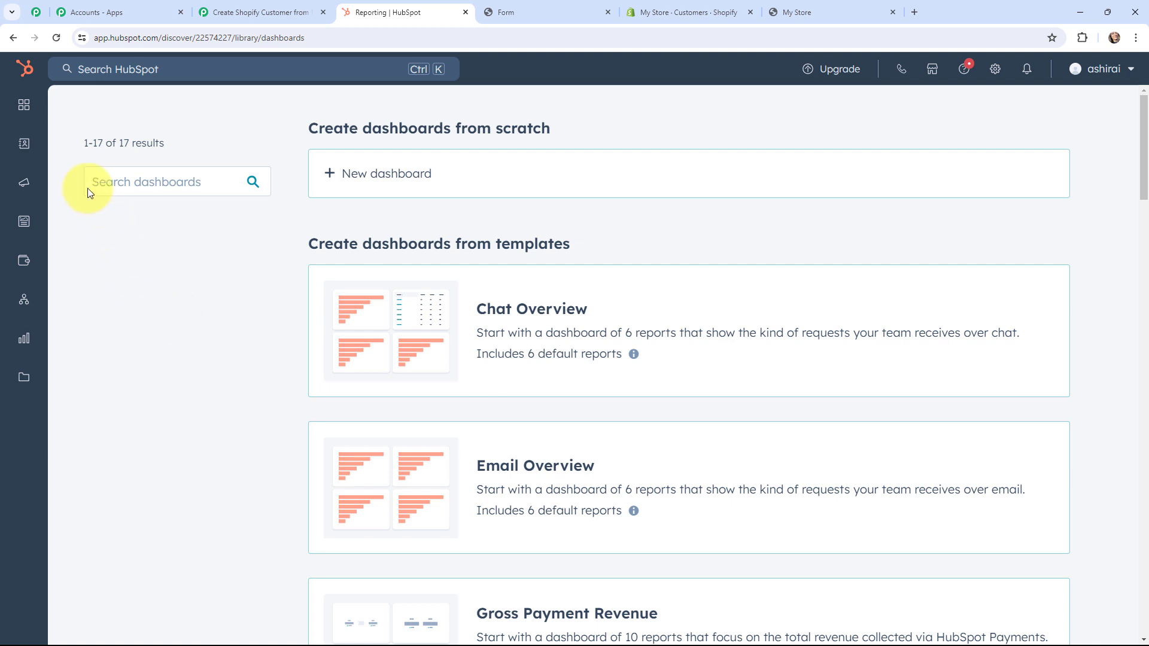
Step: Open the share link of the Sign Up Form from August 16, 2023 as a preview, and close the form's sharing dialog
mouse_move(145, 190)
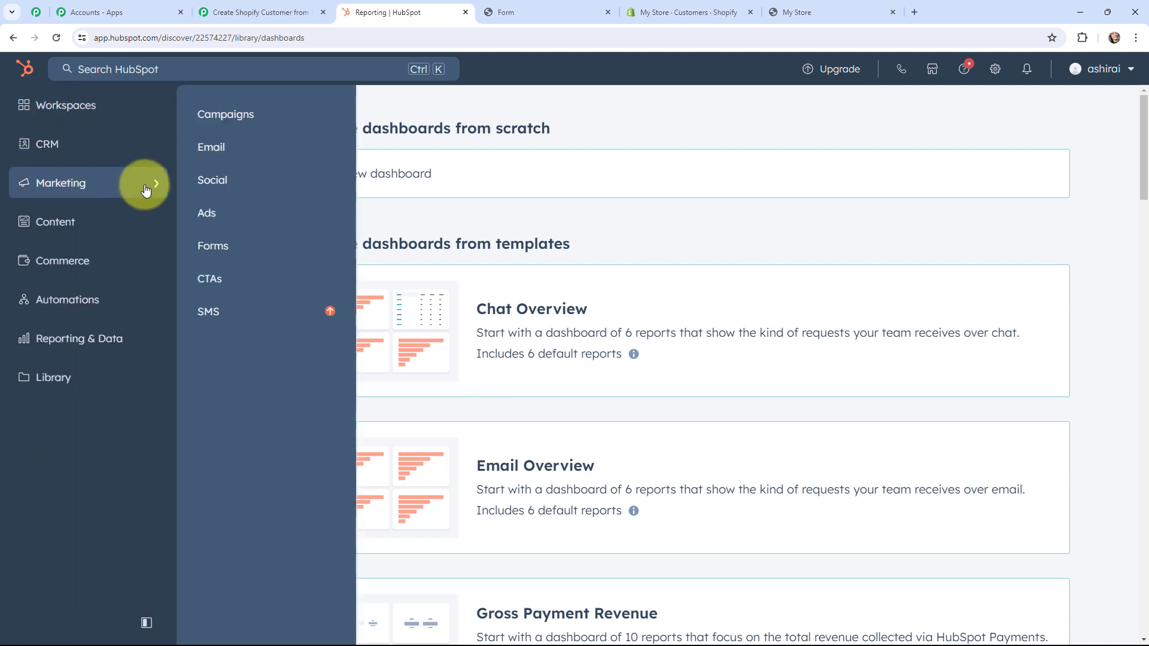
left_click(208, 243)
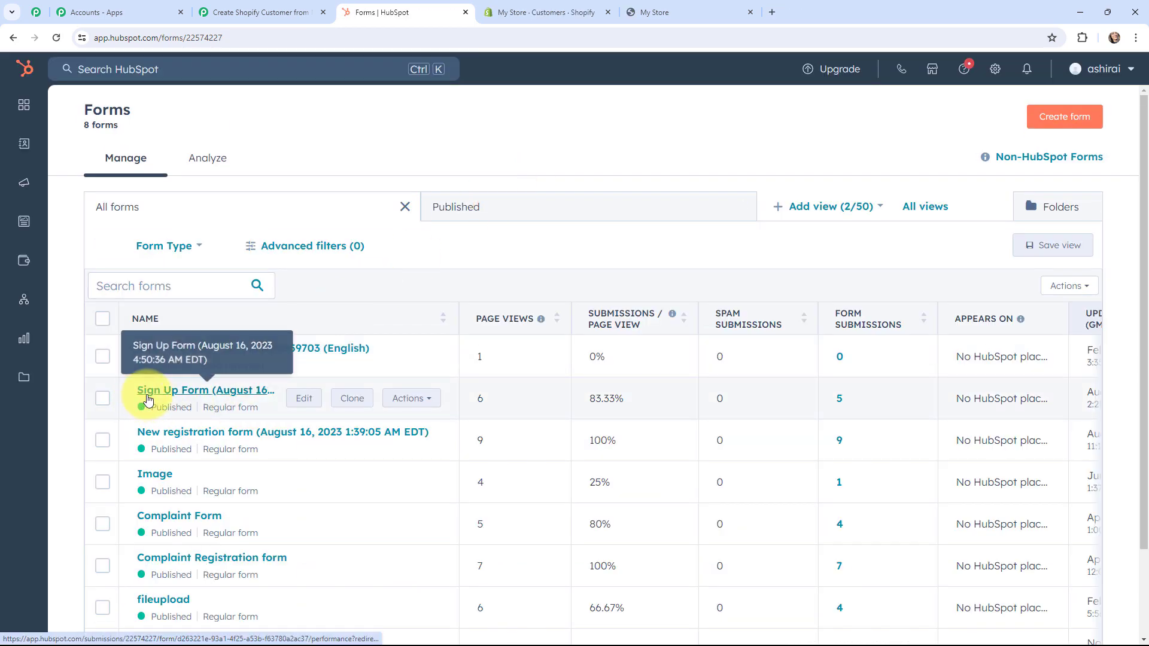
left_click(395, 399)
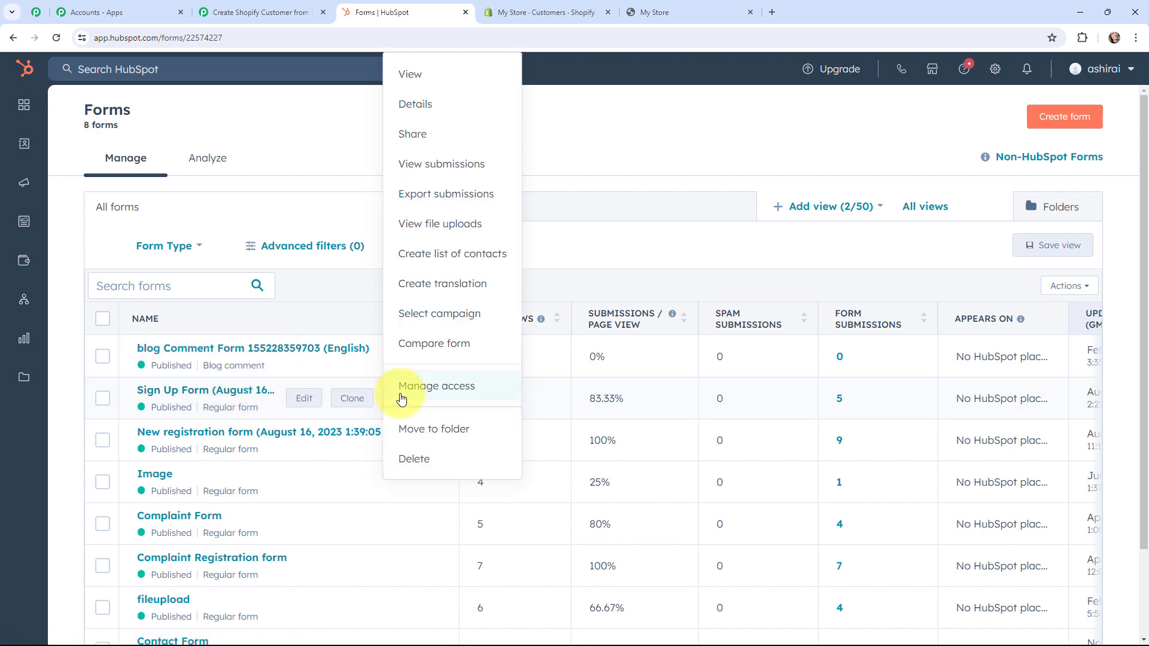
left_click(425, 145)
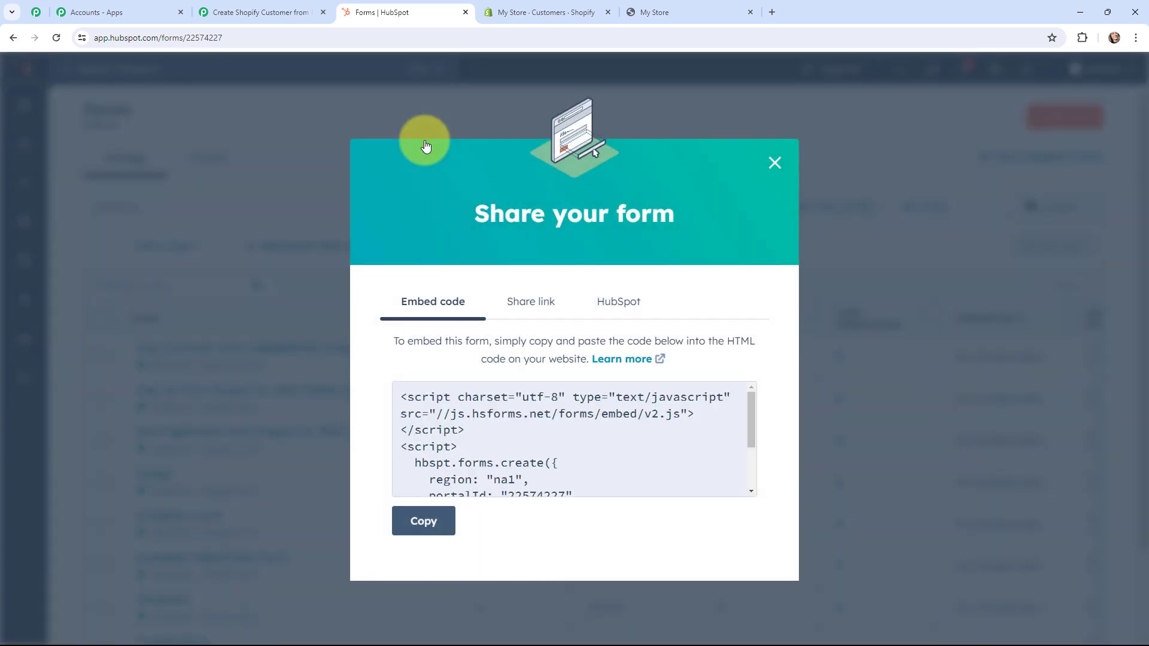
left_click(529, 302)
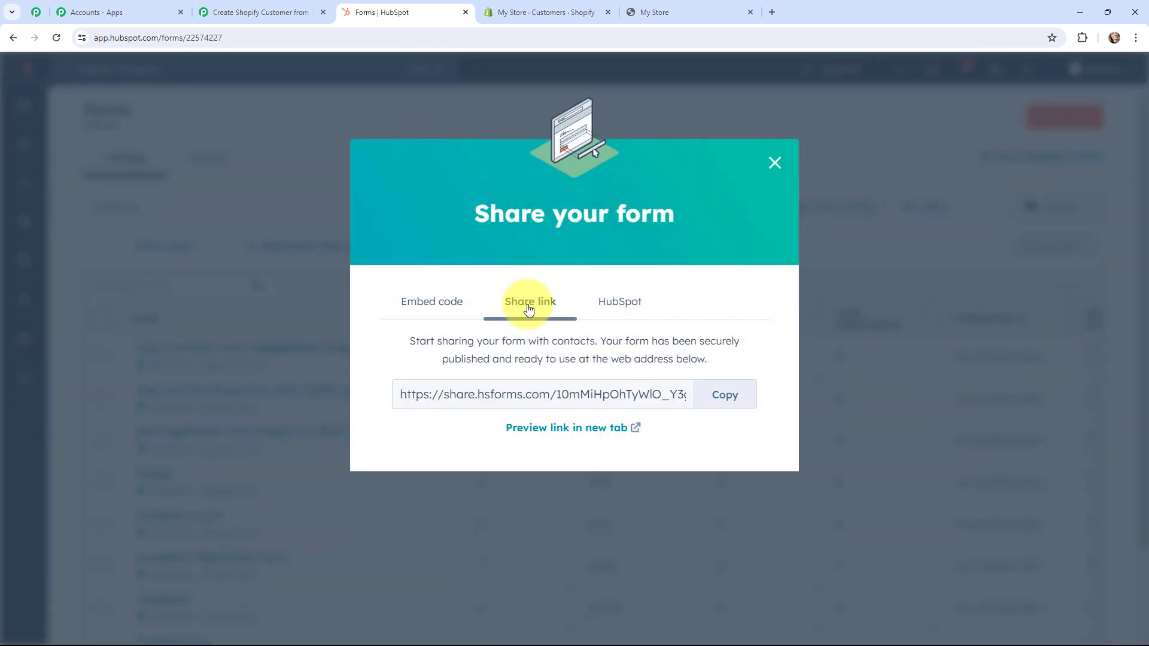
left_click(616, 431)
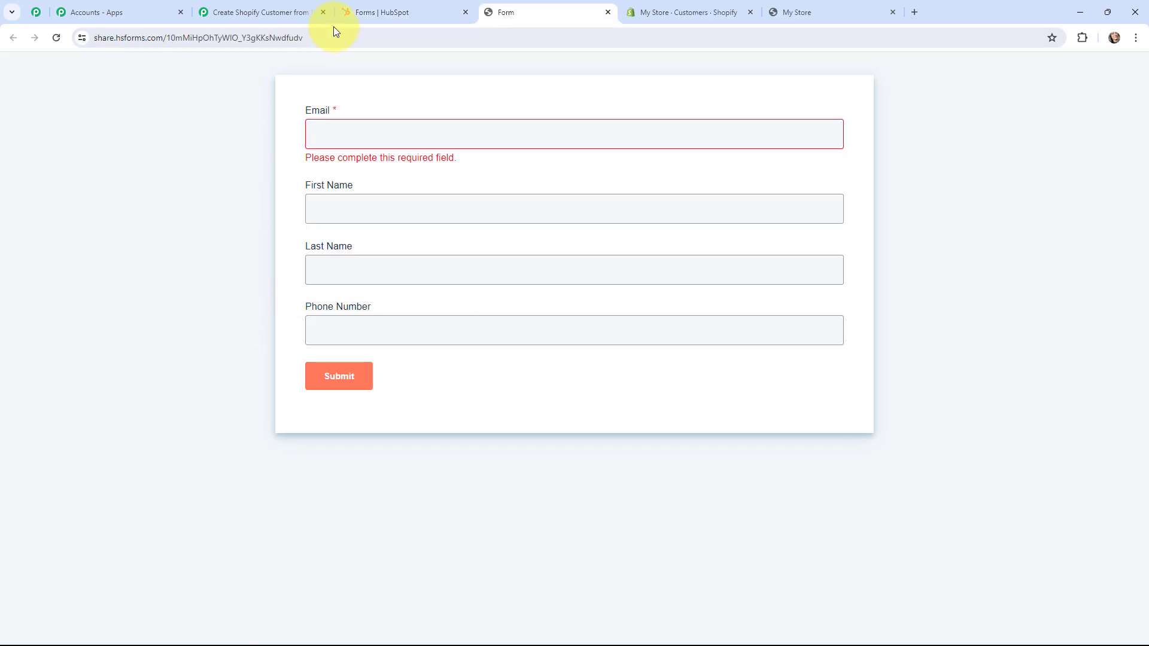
left_click(383, 10)
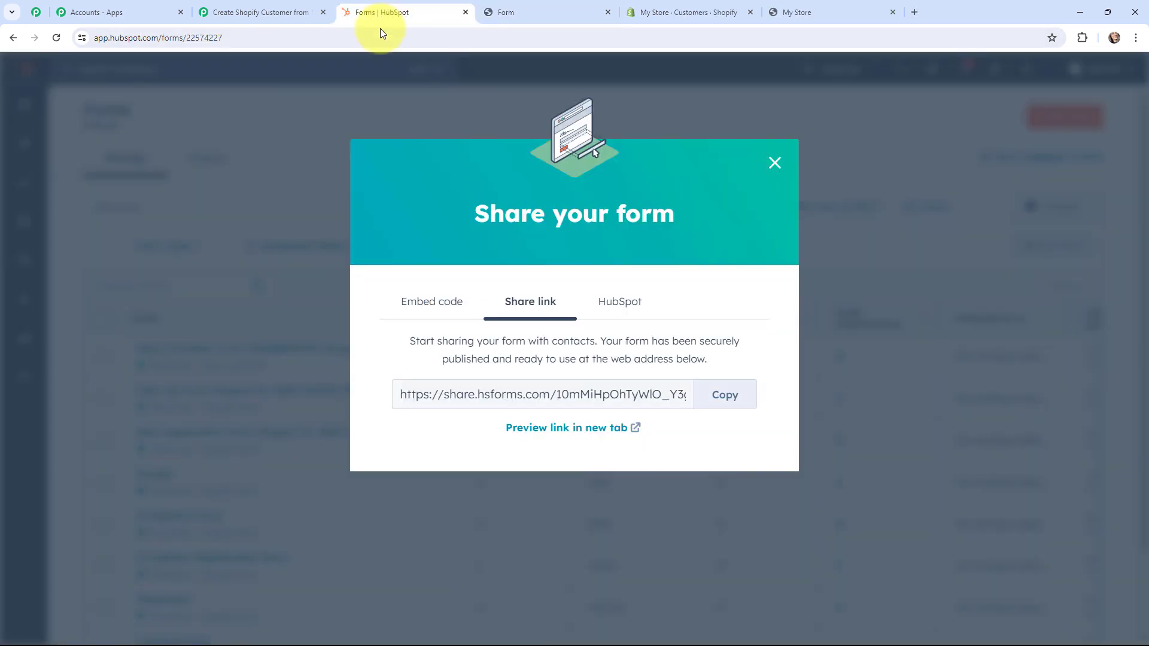
left_click(773, 163)
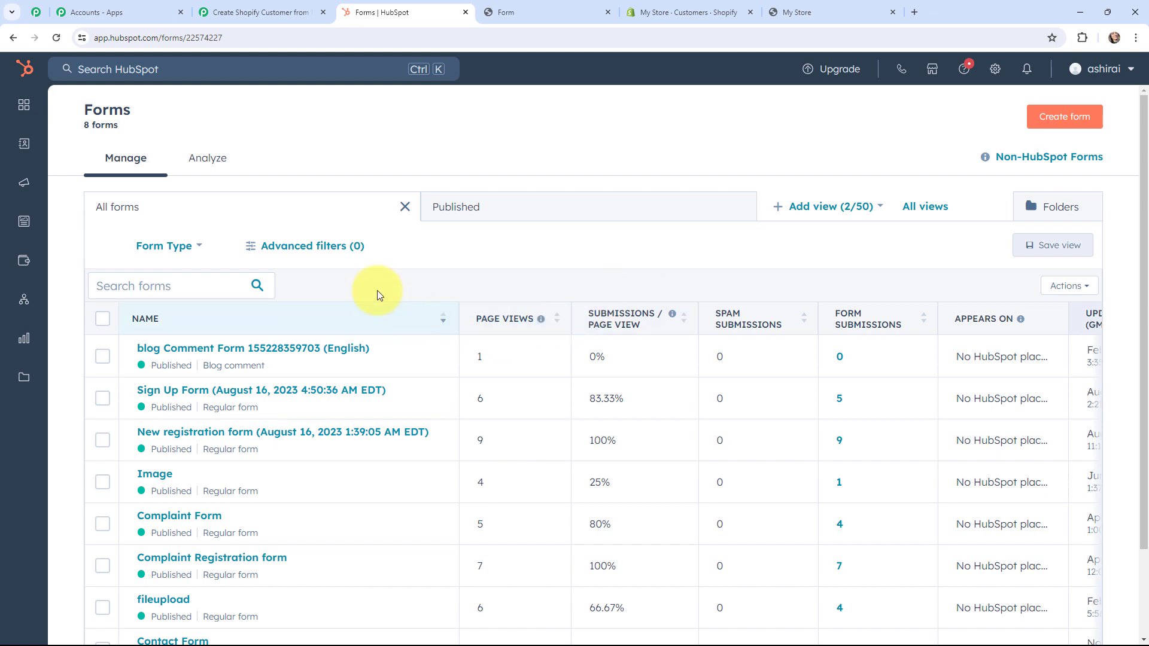
Step: Go to HubSpot's automation workflows and start creating a new workflow from scratch
left_click(262, 7)
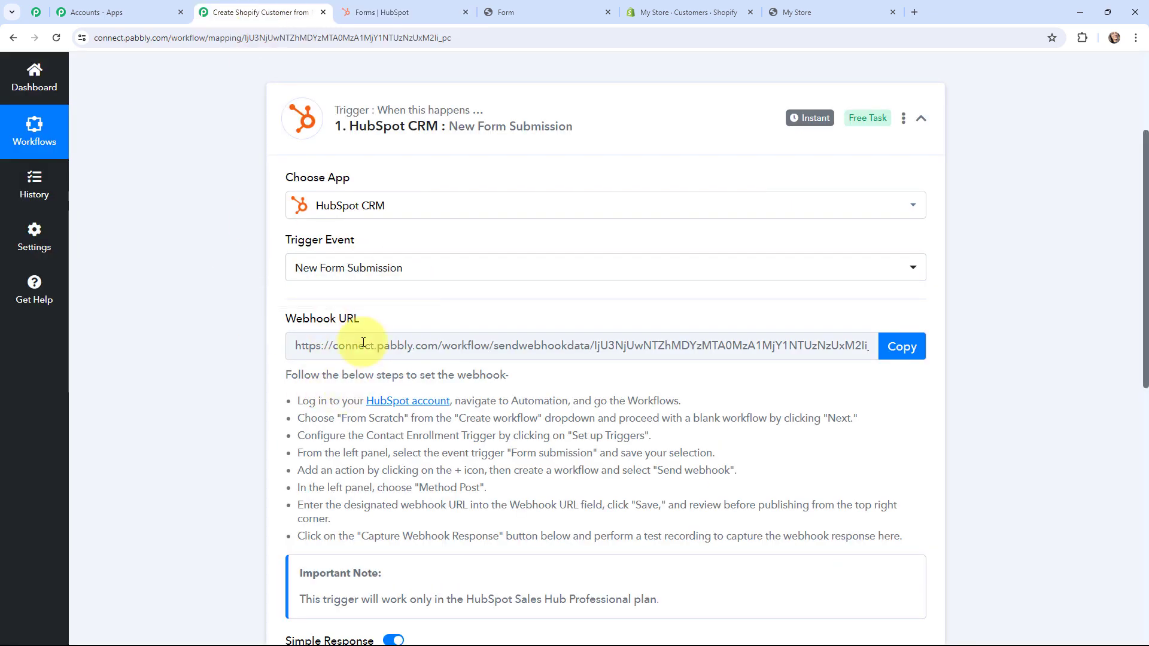
left_click(398, 6)
mouse_move(18, 181)
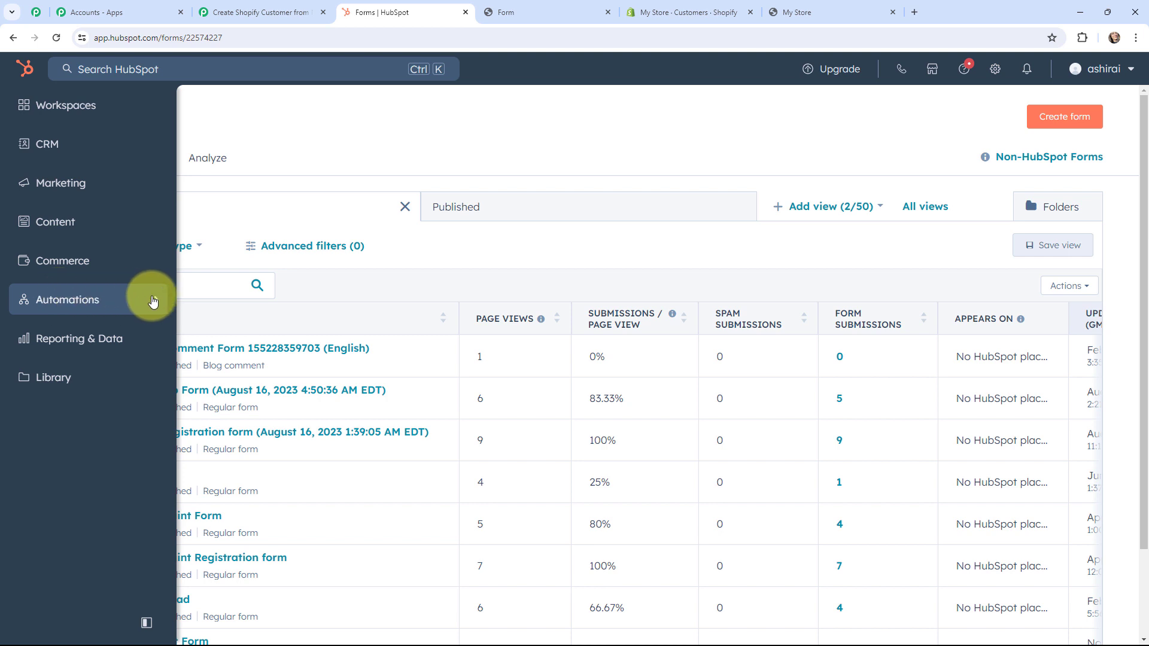
mouse_move(152, 299)
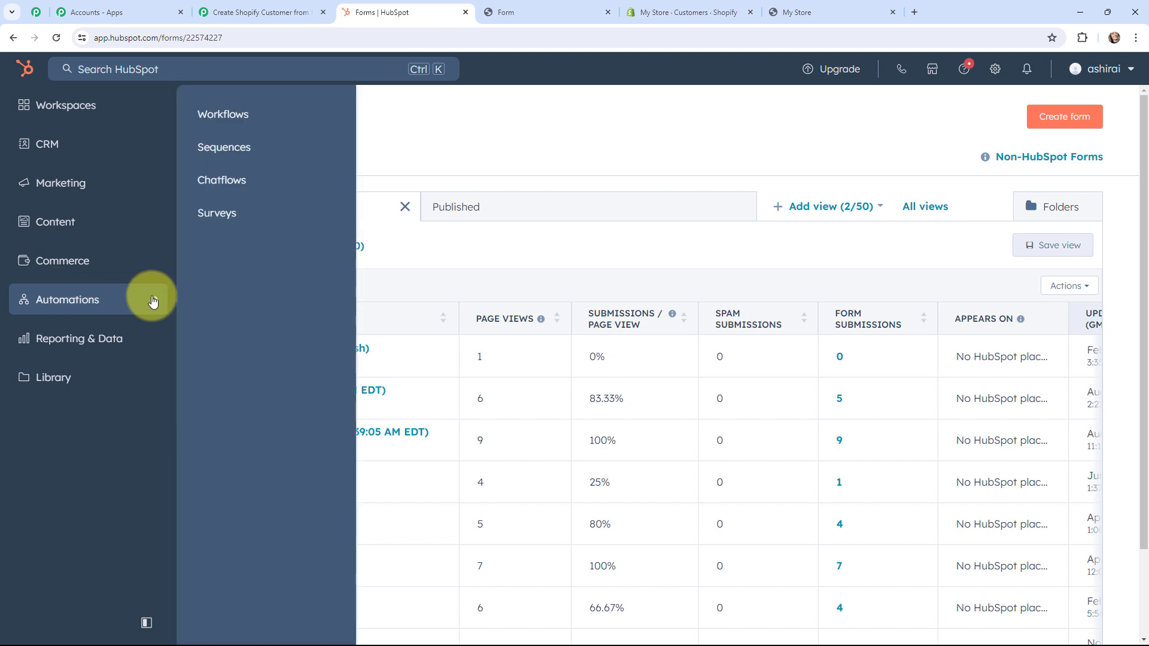
left_click(240, 116)
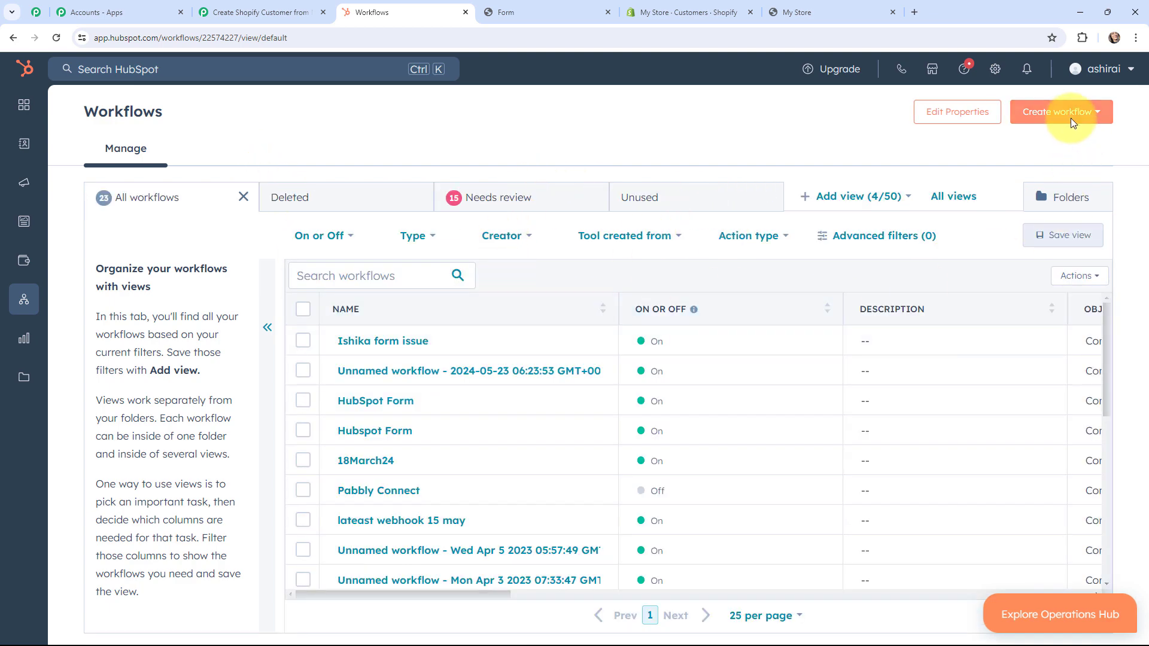
left_click(1070, 117)
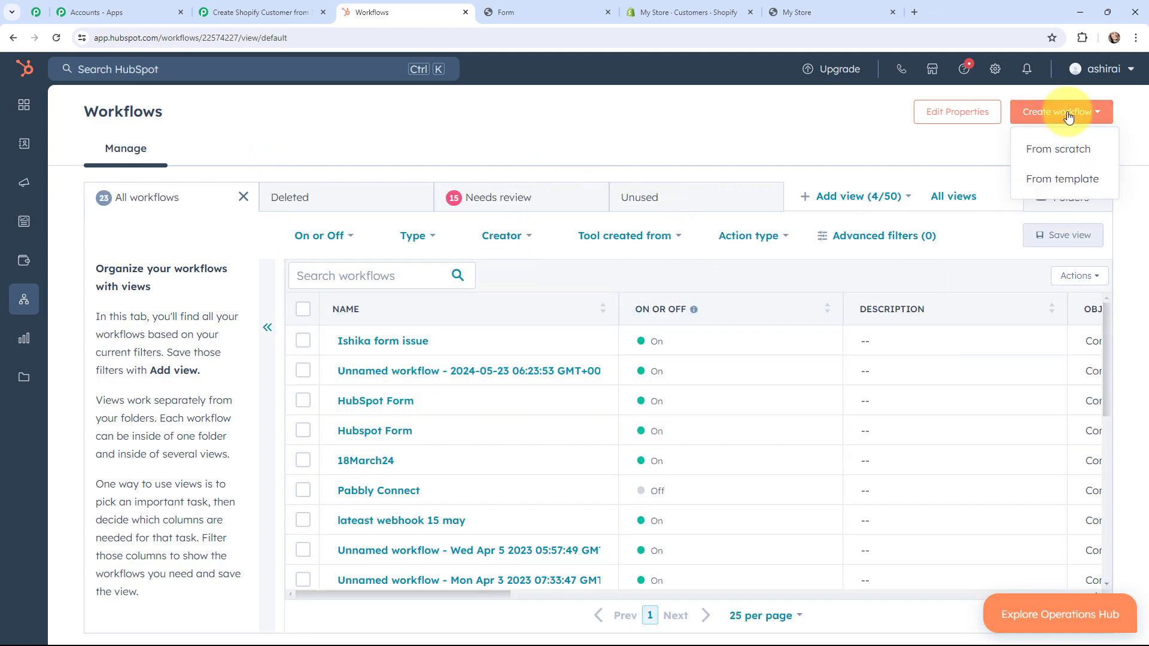
left_click(1063, 154)
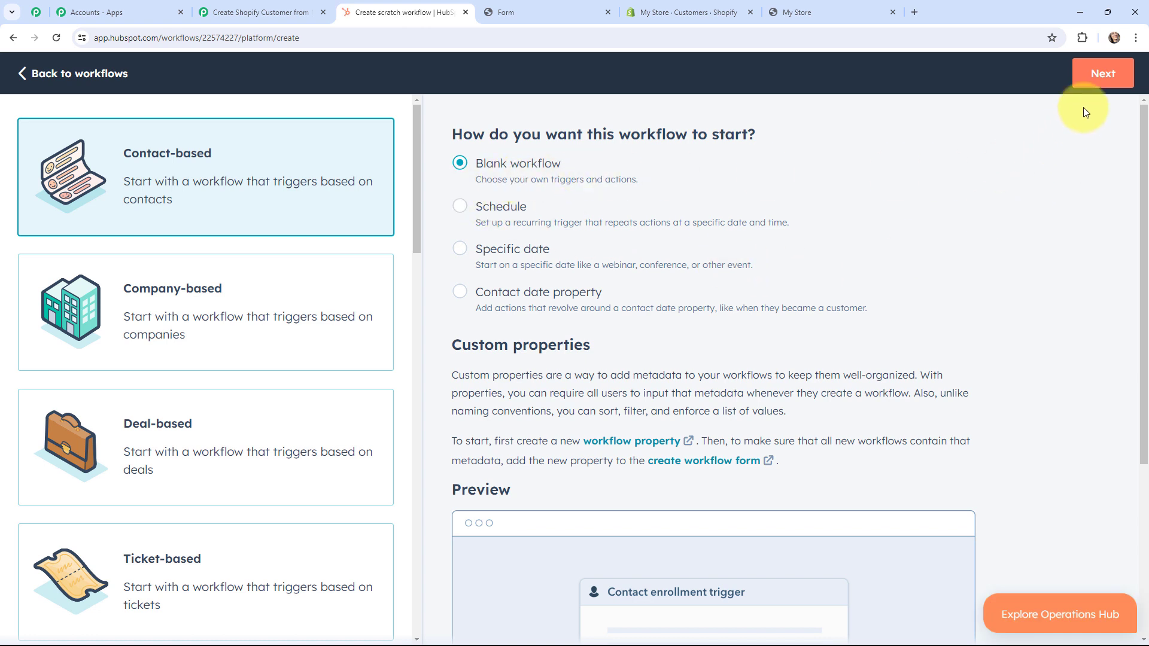
Step: Create the blank contact-based workflow and save an event-based enrollment trigger for Form submission
left_click(1090, 80)
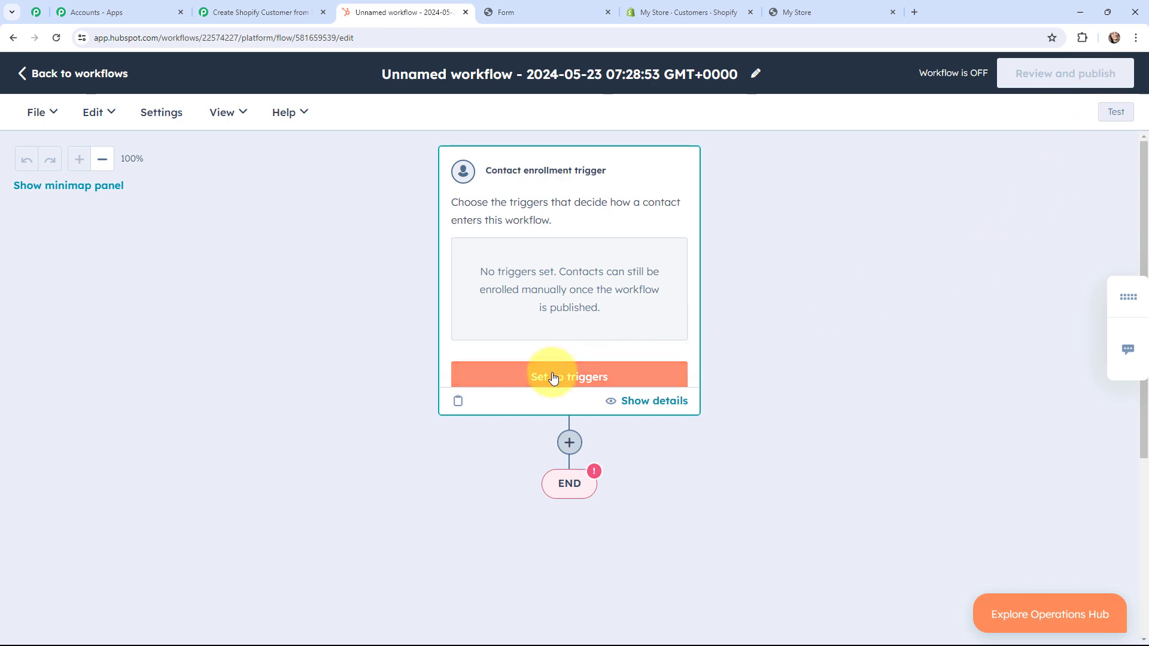
left_click(553, 379)
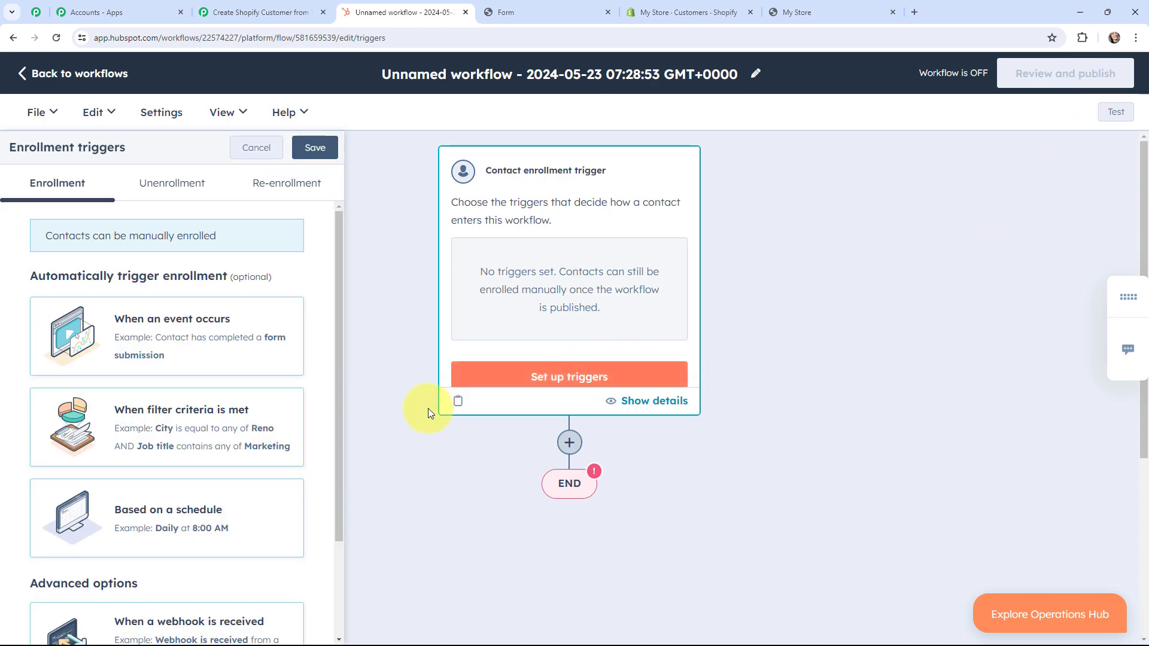
left_click(260, 12)
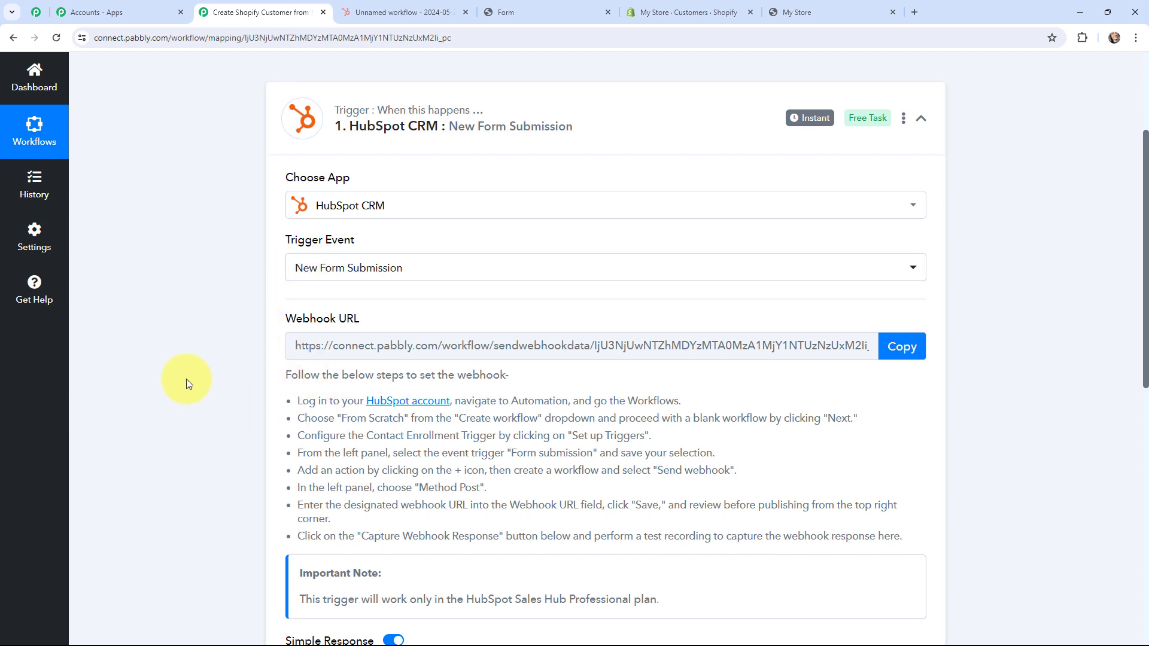
left_click(383, 8)
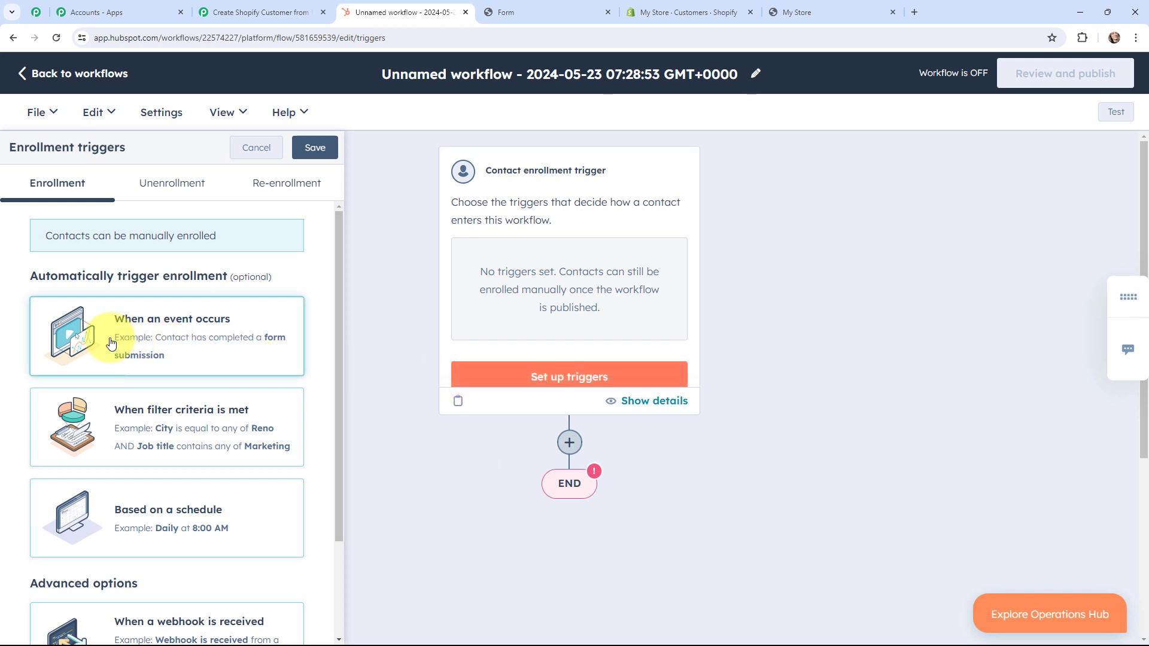
left_click(198, 347)
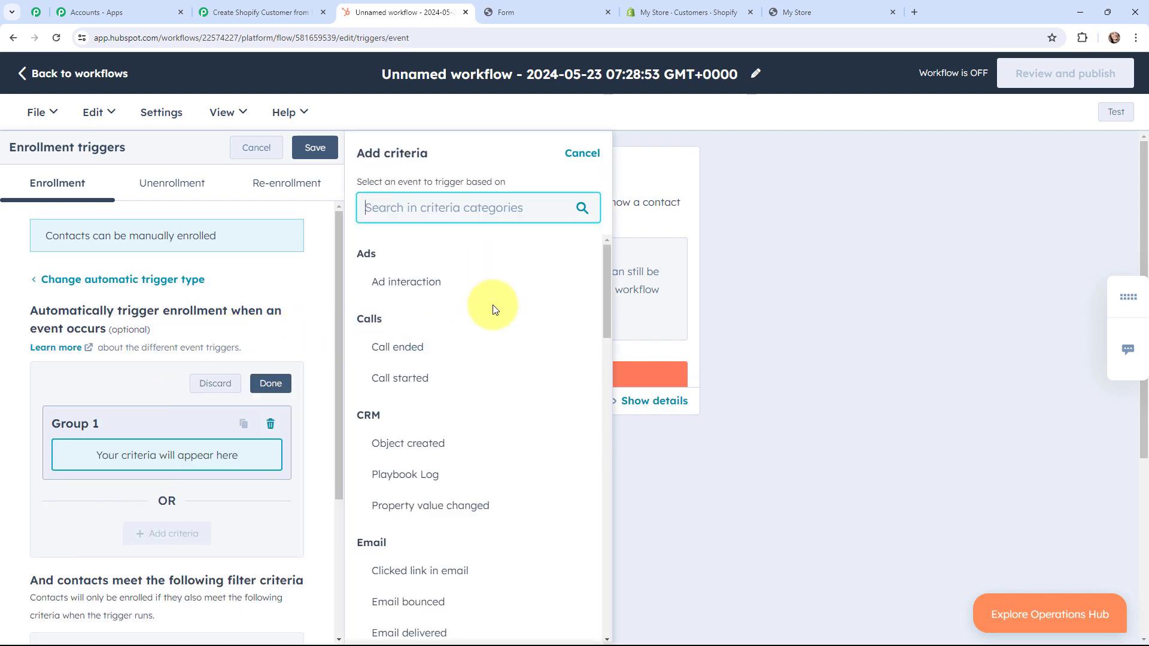
scroll(494, 309, "down", 8)
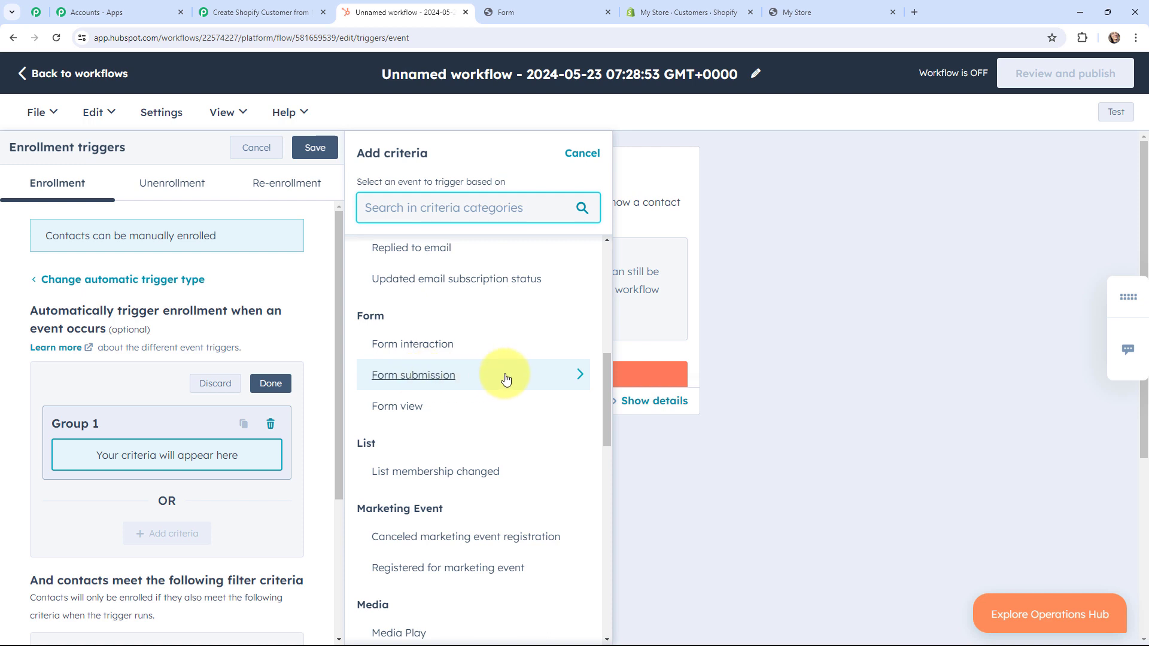
left_click(578, 376)
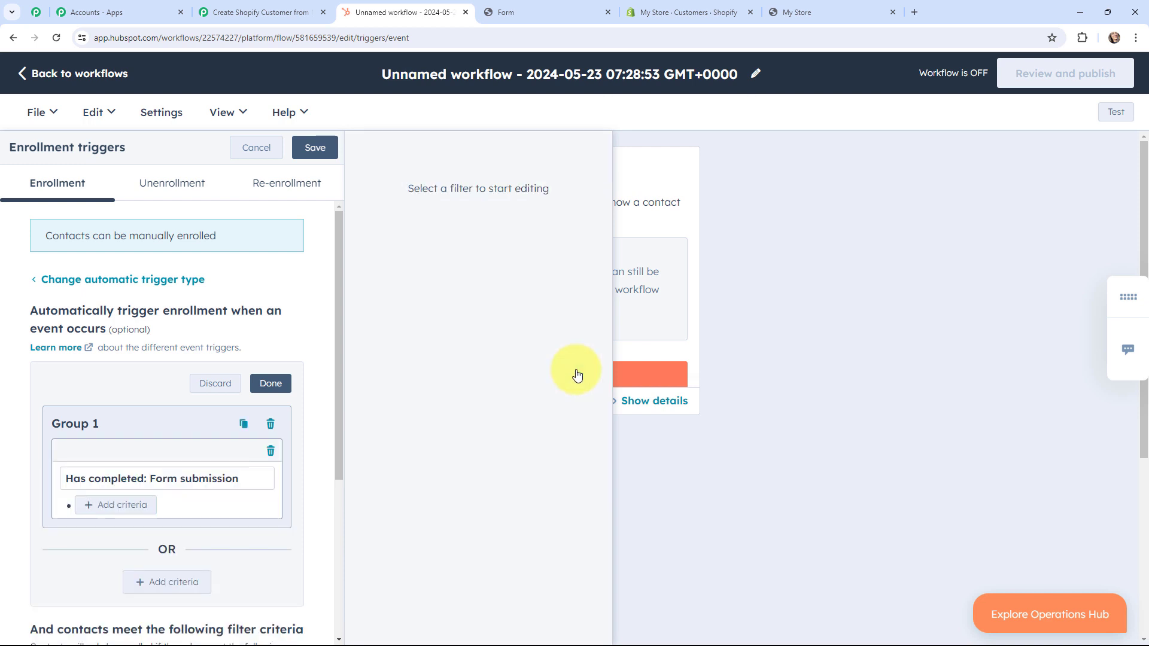
left_click(306, 149)
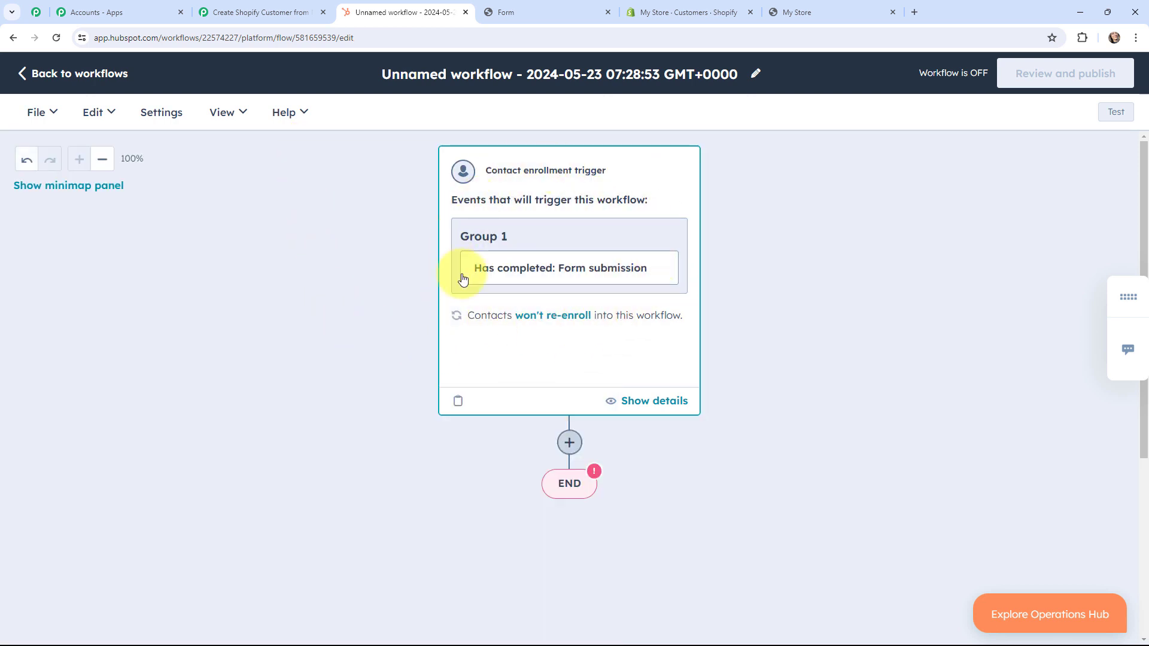
Step: Add a Send a webhook action after the enrollment trigger and set its method to POST
left_click(570, 443)
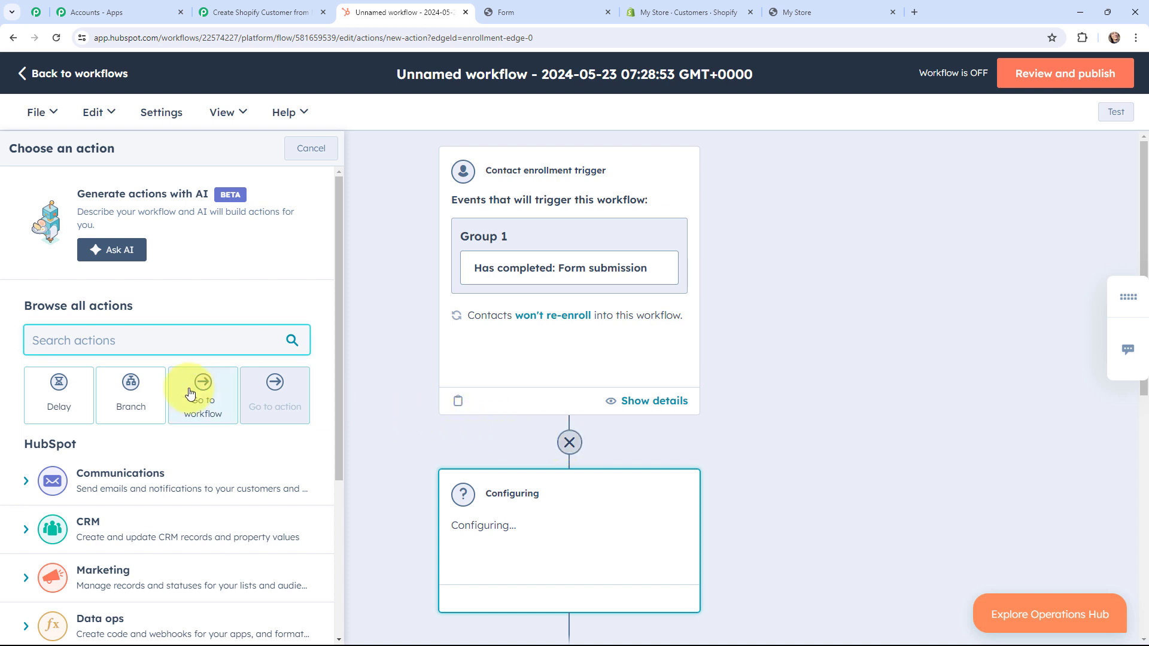
scroll(190, 392, "down", 3)
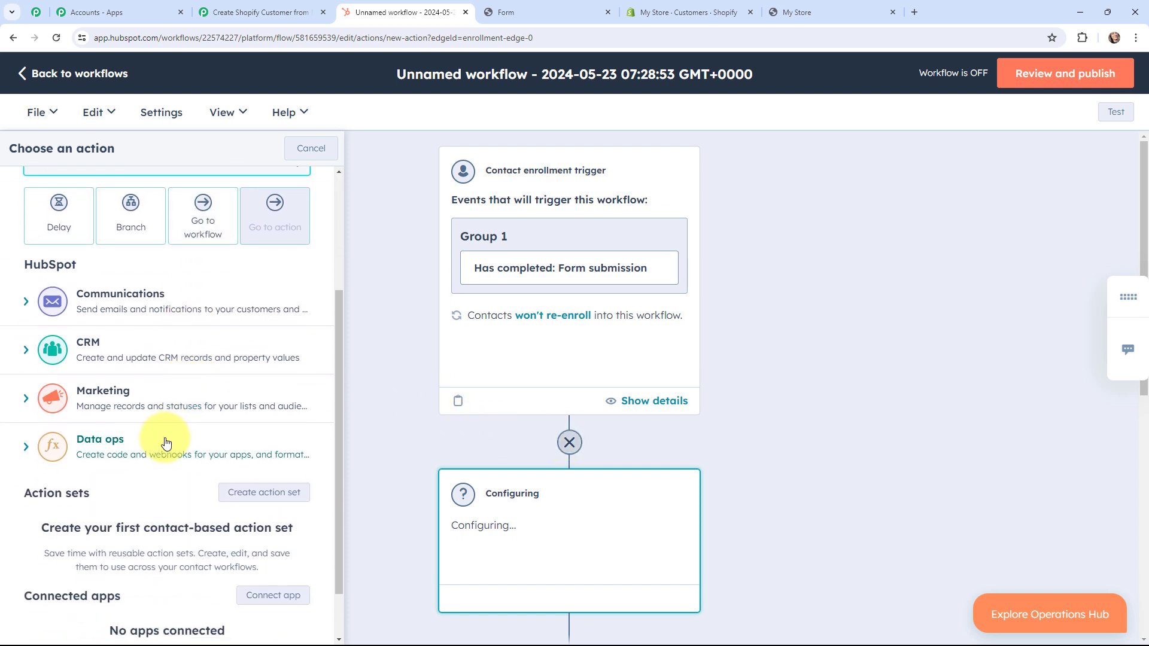
left_click(167, 443)
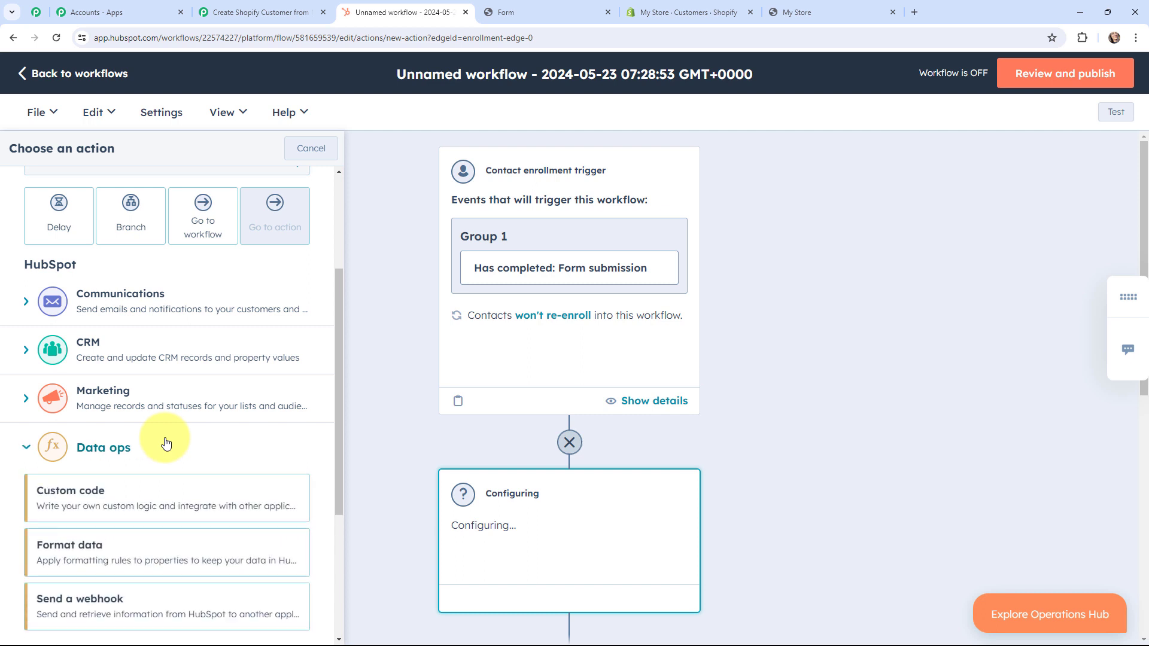
left_click(159, 596)
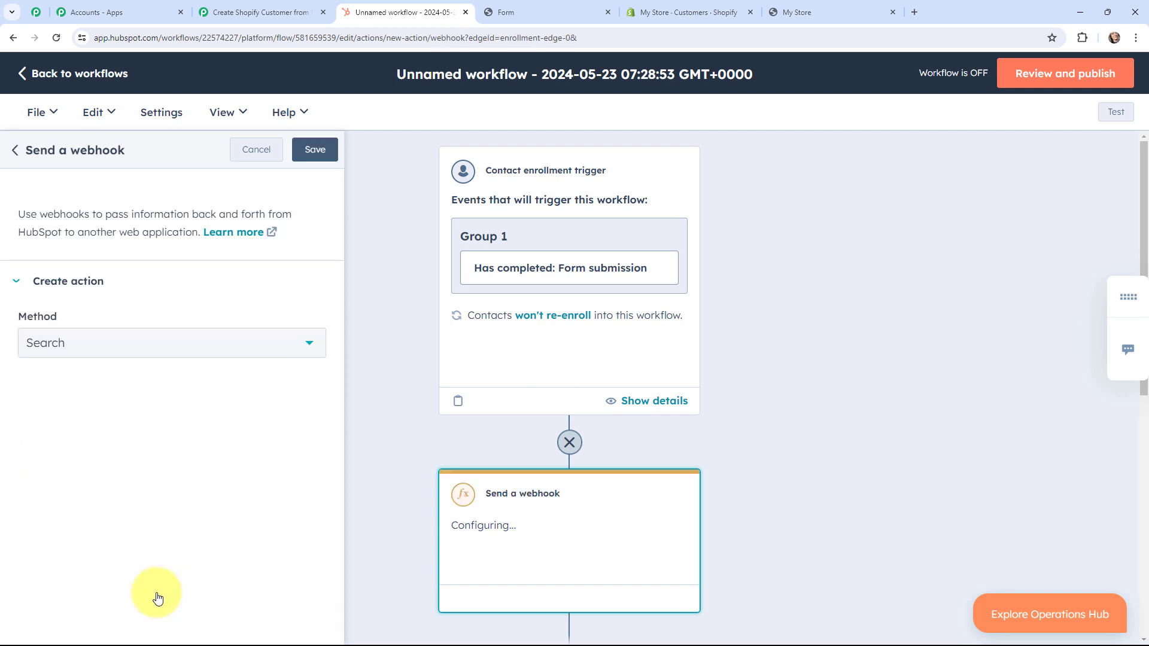
left_click(141, 341)
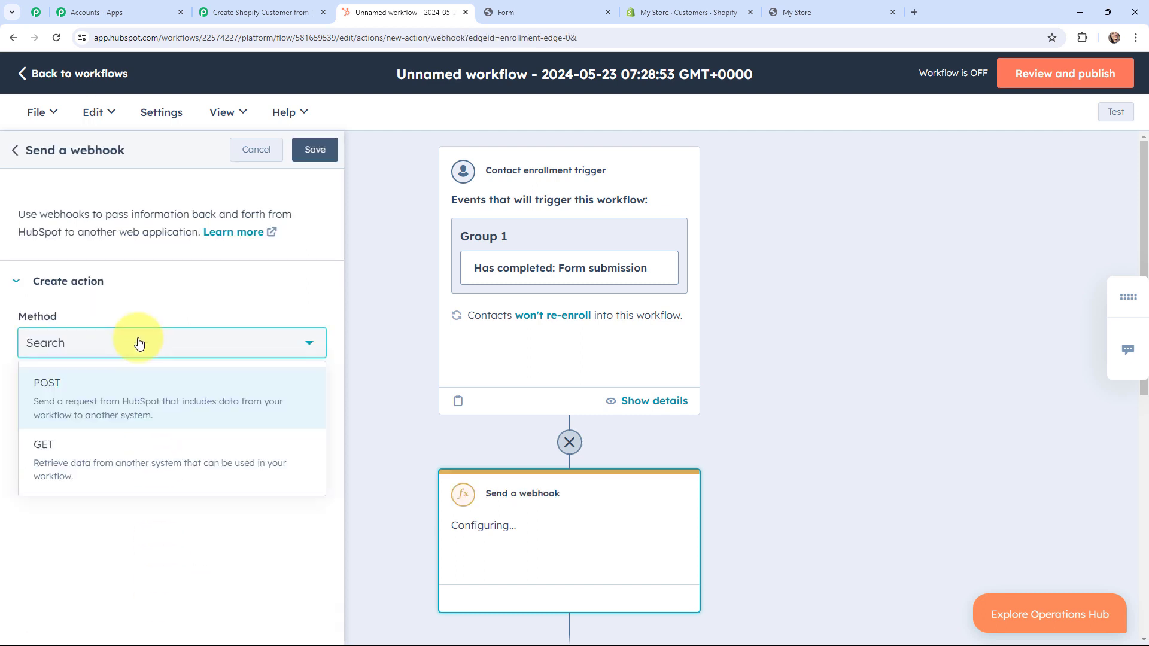
left_click(124, 392)
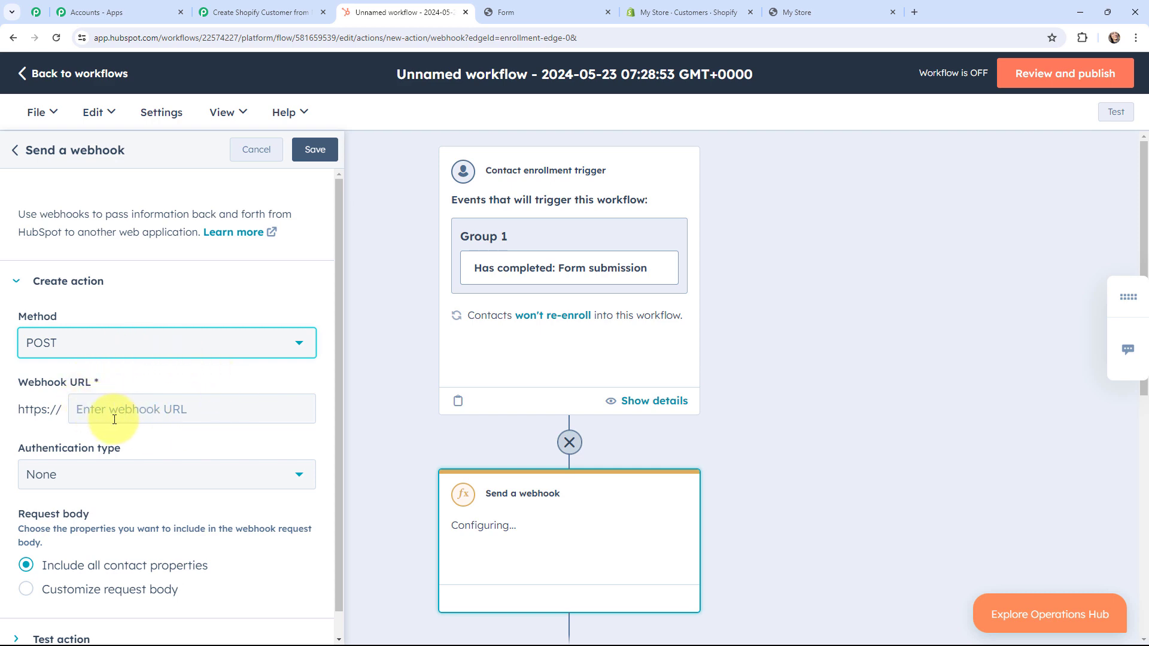
Step: Copy the trigger's webhook URL from Pabbly Connect into the HubSpot webhook action and save the action
left_click(242, 8)
left_click(892, 346)
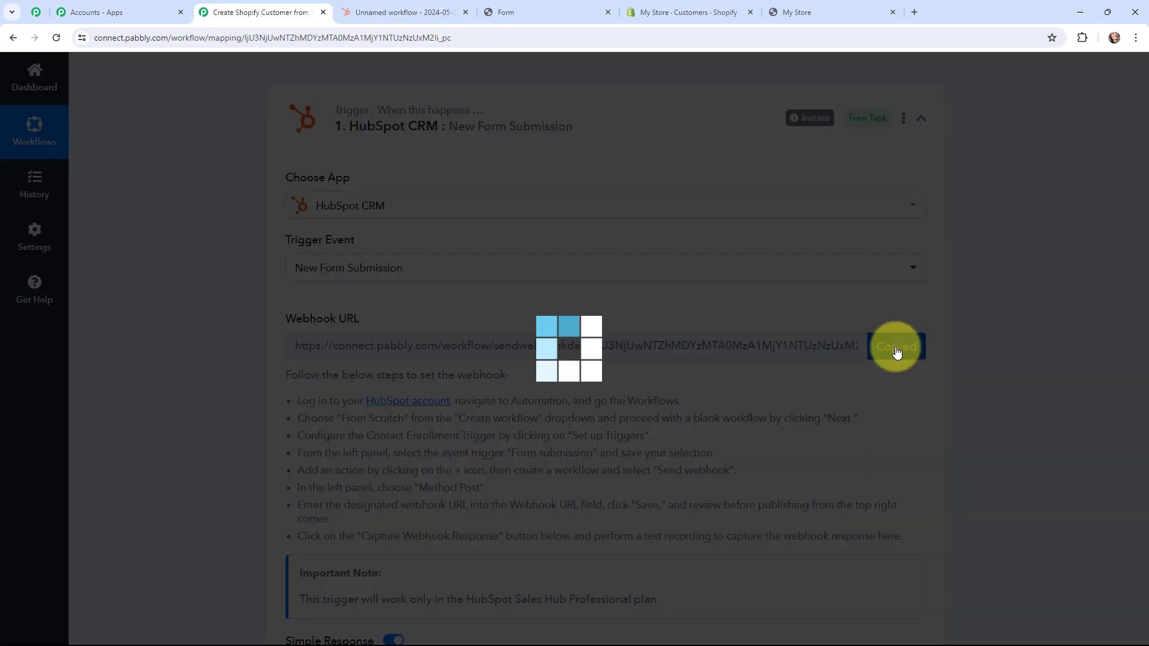
left_click(401, 12)
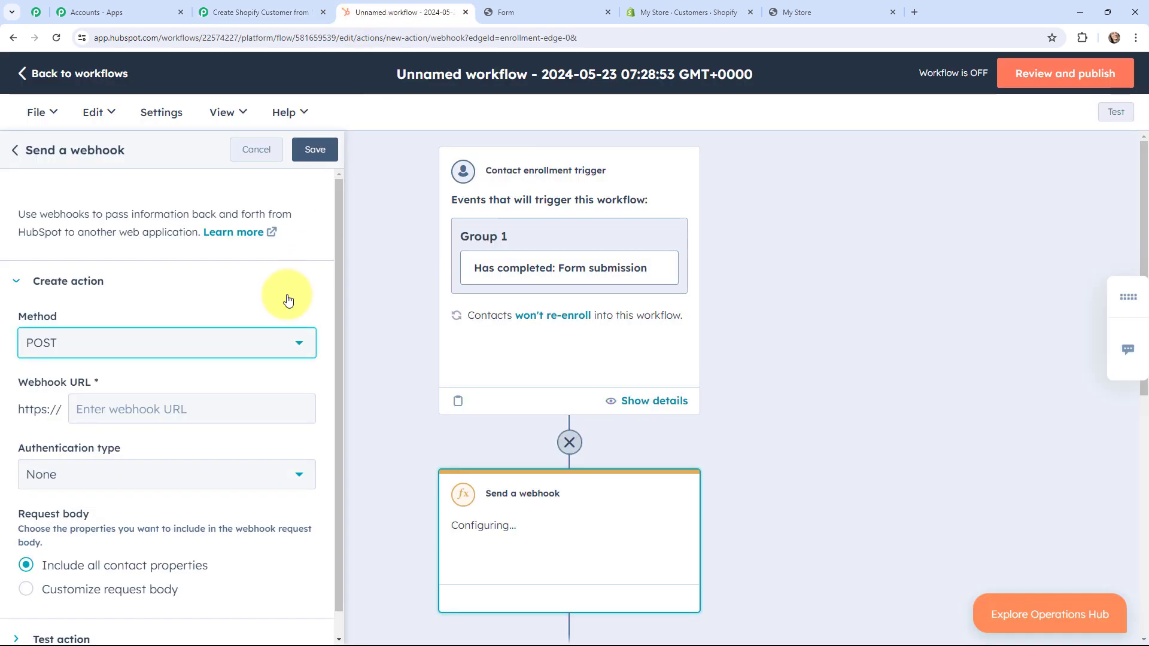
left_click(188, 409)
key("ctrl+v")
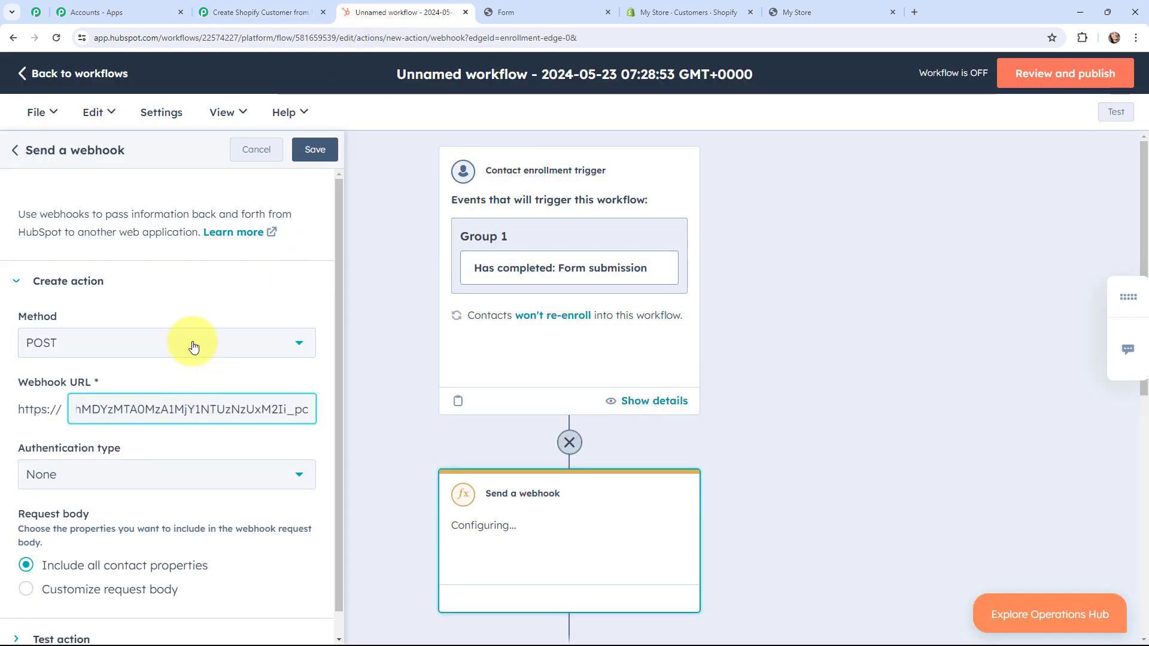
left_click(309, 154)
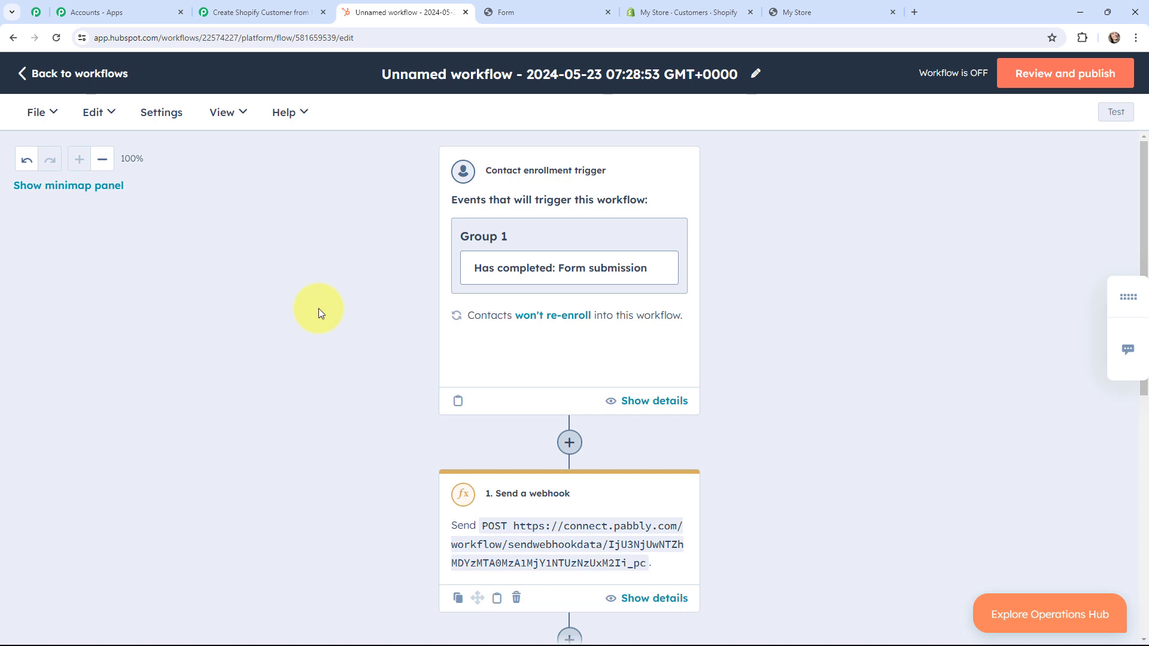
Step: Go through the workflow review, turn the HubSpot workflow on, and return to the HubSpot CRM trigger in Pabbly Connect
left_click(1065, 74)
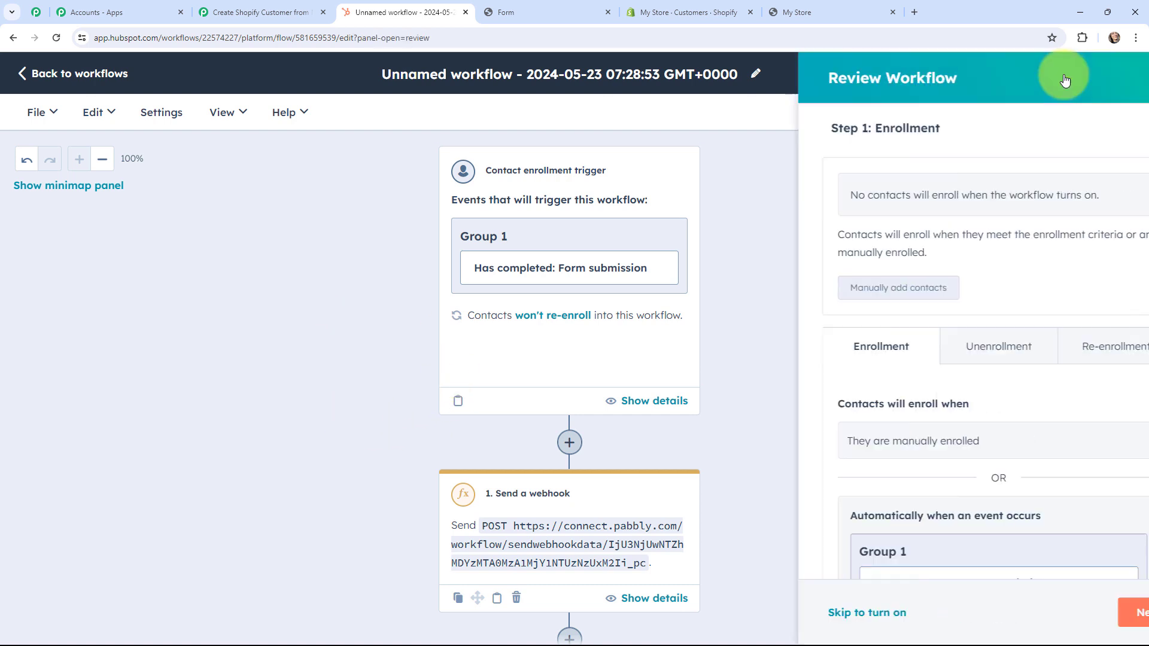
scroll(1008, 417, "down", 5)
left_click(1082, 612)
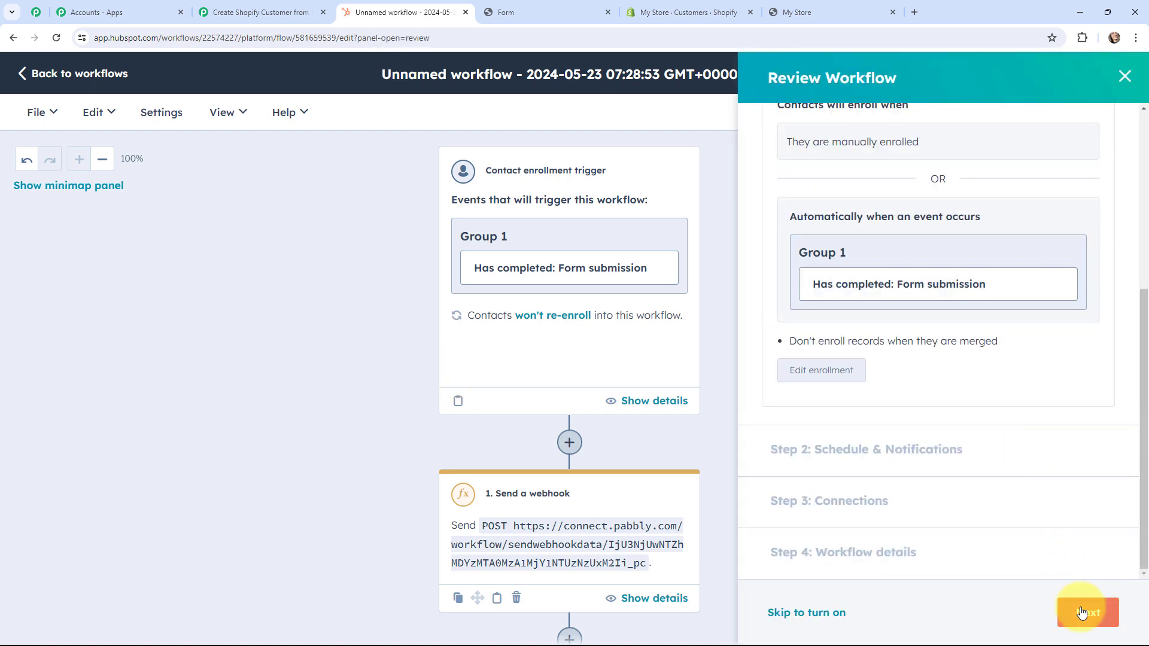
left_click(1082, 613)
left_click(1083, 613)
left_click(1082, 613)
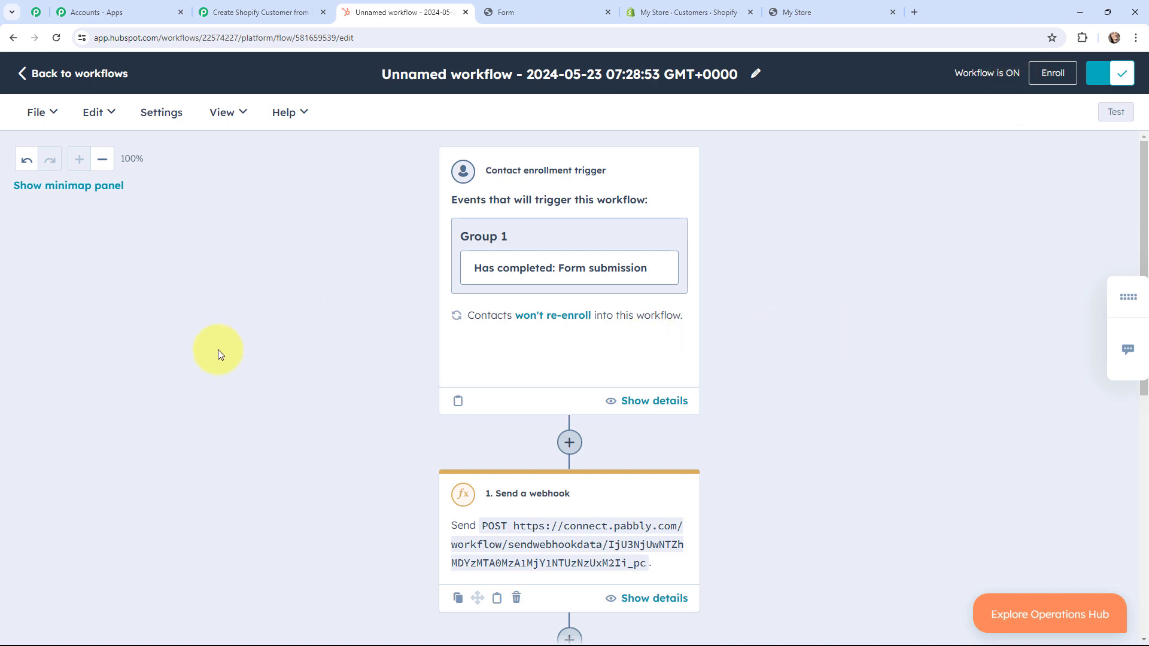
left_click(264, 12)
scroll(195, 253, "down", 1)
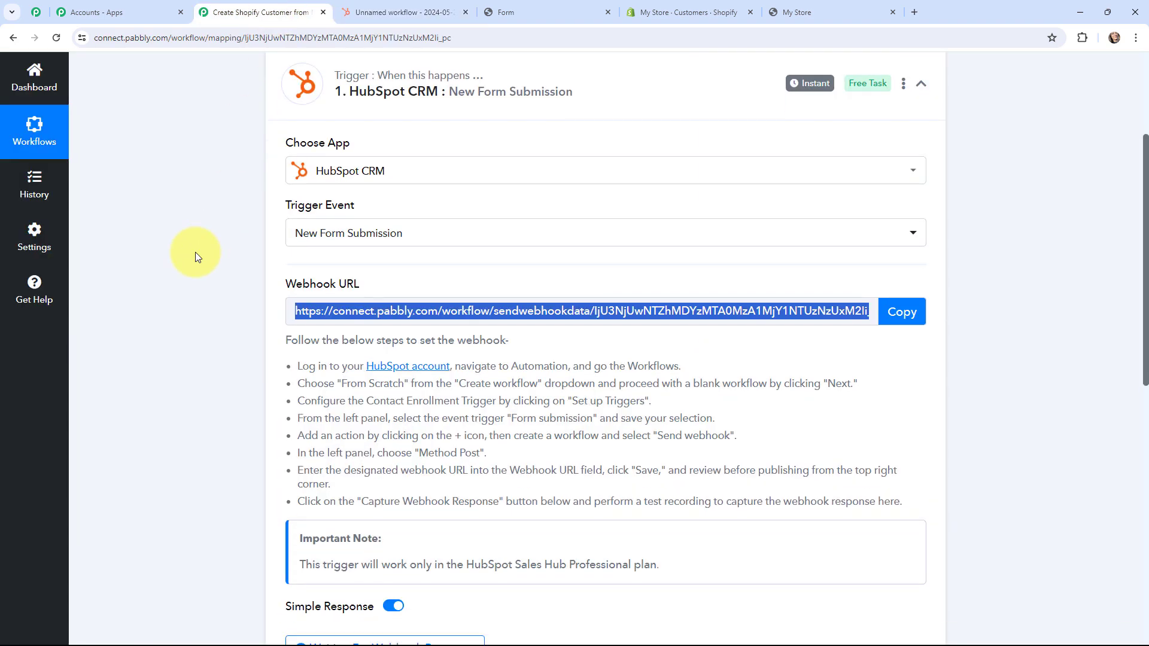
scroll(195, 252, "down", 1)
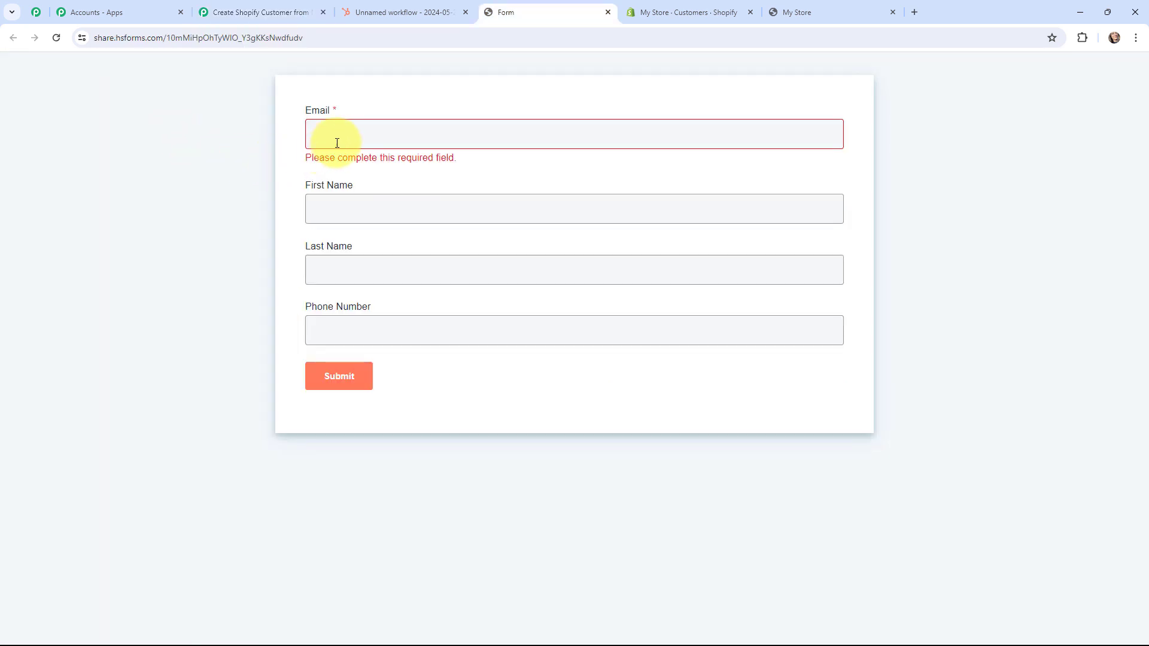
Step: Fill in the form preview with the test contact's email, first name, last name and phone number, and submit it
left_click(337, 142)
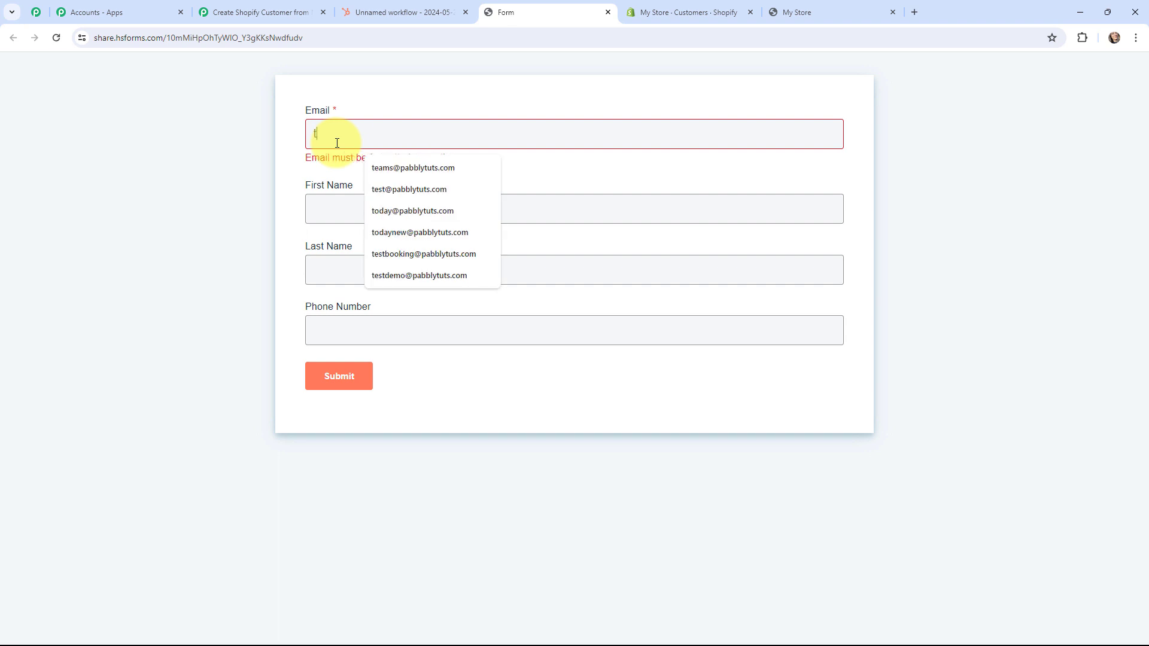
type("te")
left_click(414, 192)
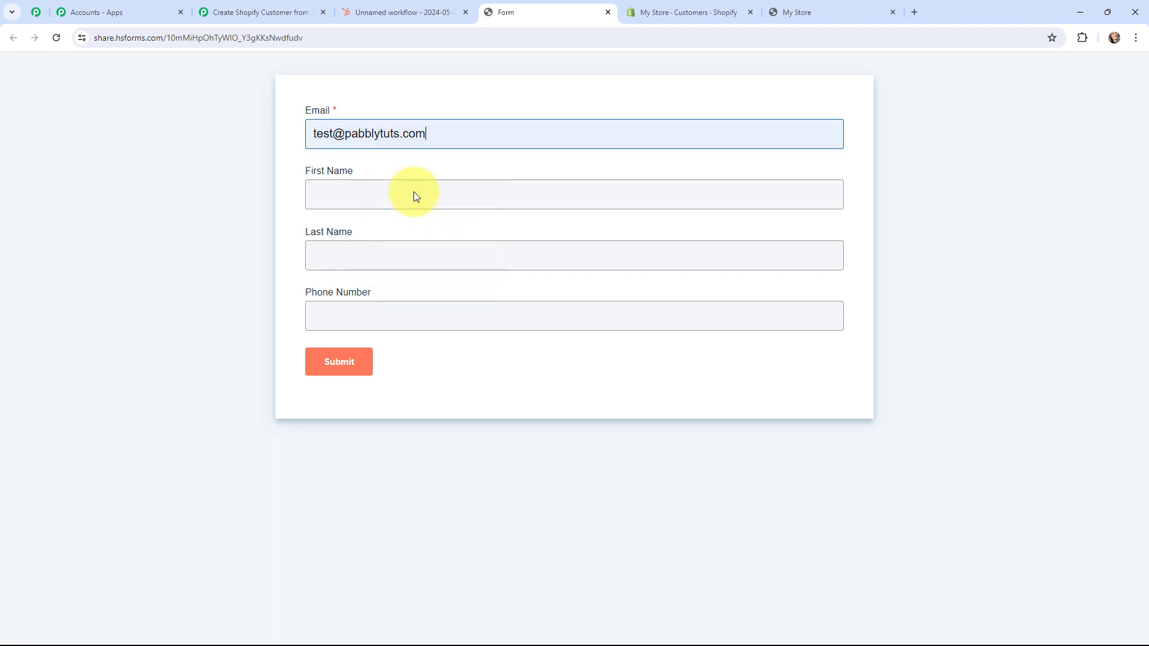
left_click(391, 199)
type("Test")
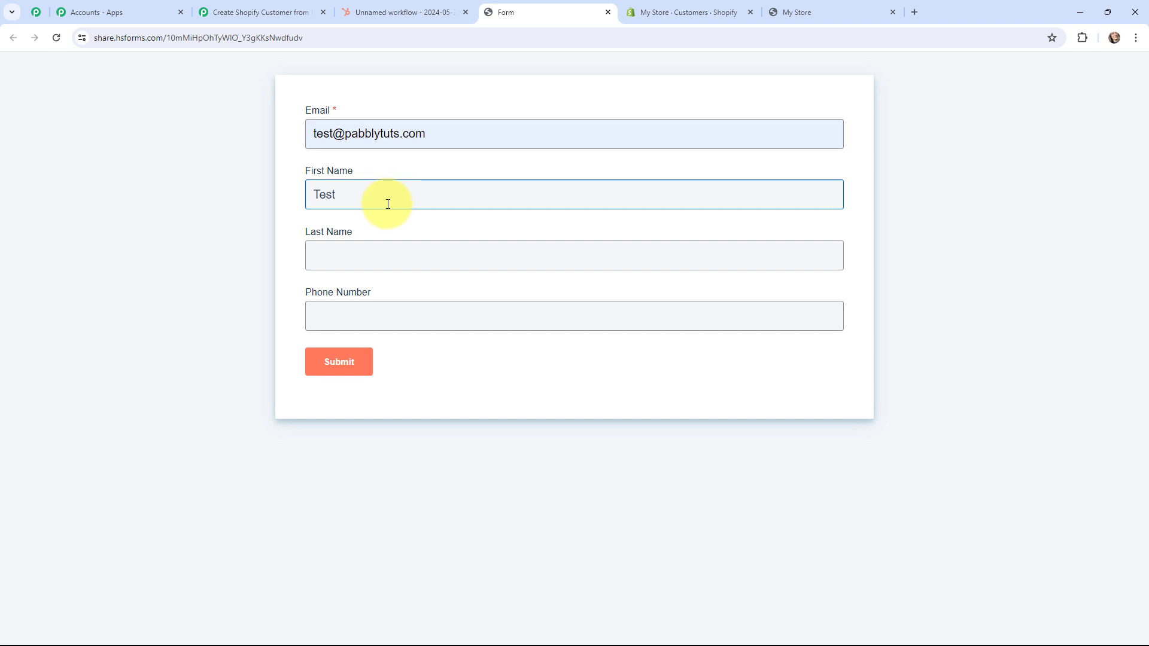
left_click(388, 262)
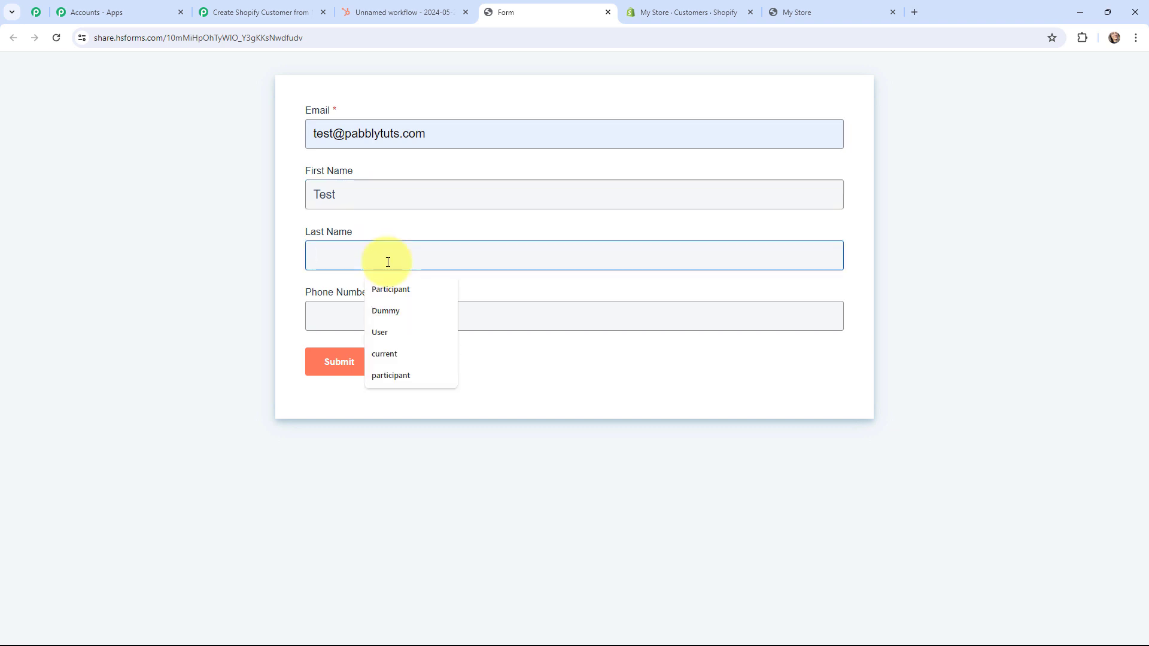
type("User")
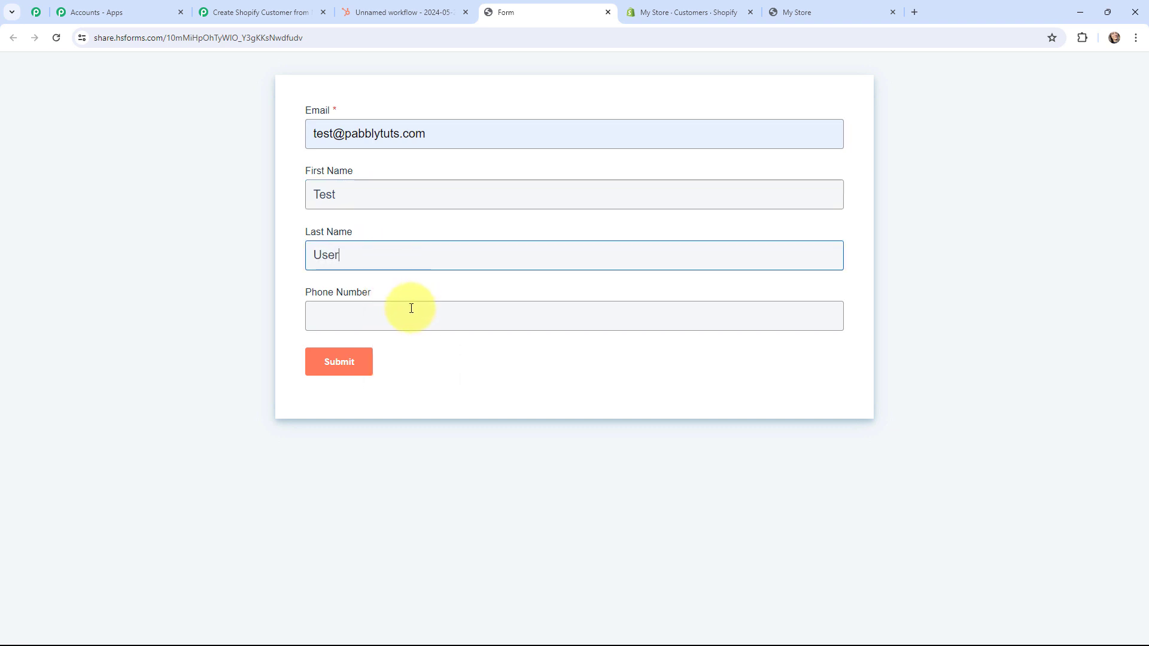
left_click(412, 308)
left_click(409, 387)
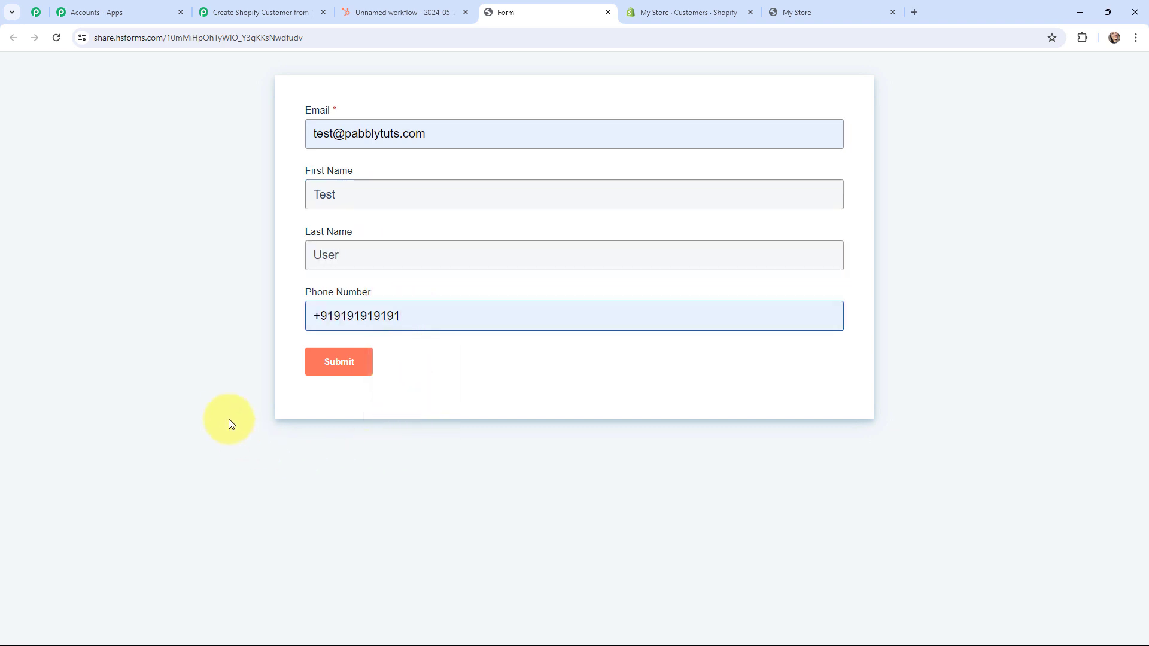
left_click(343, 368)
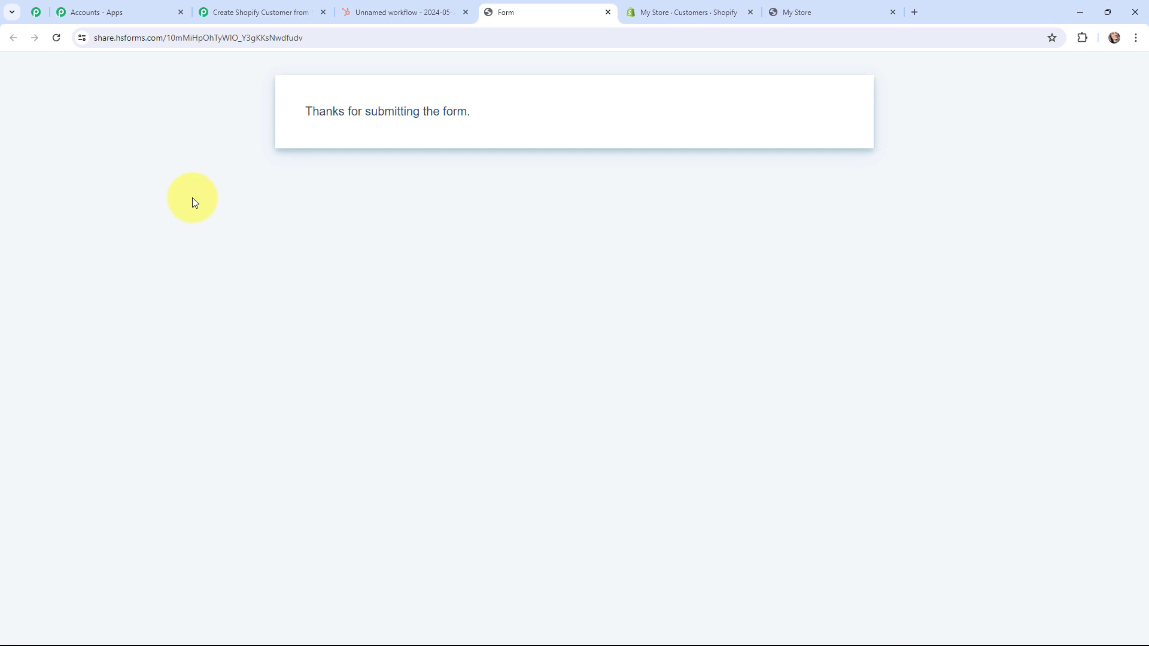
Step: Return to the Pabbly Connect workflow and examine the captured webhook response for the submitted phone number, first name and email
left_click(251, 12)
scroll(528, 296, "down", 1)
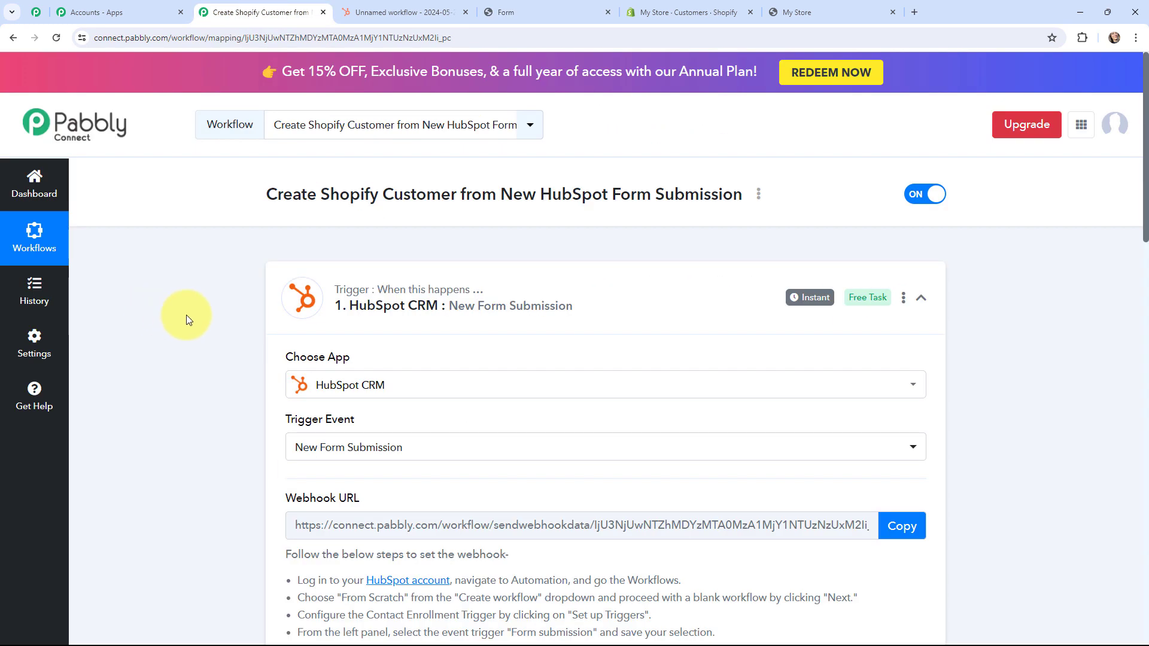
scroll(186, 315, "down", 15)
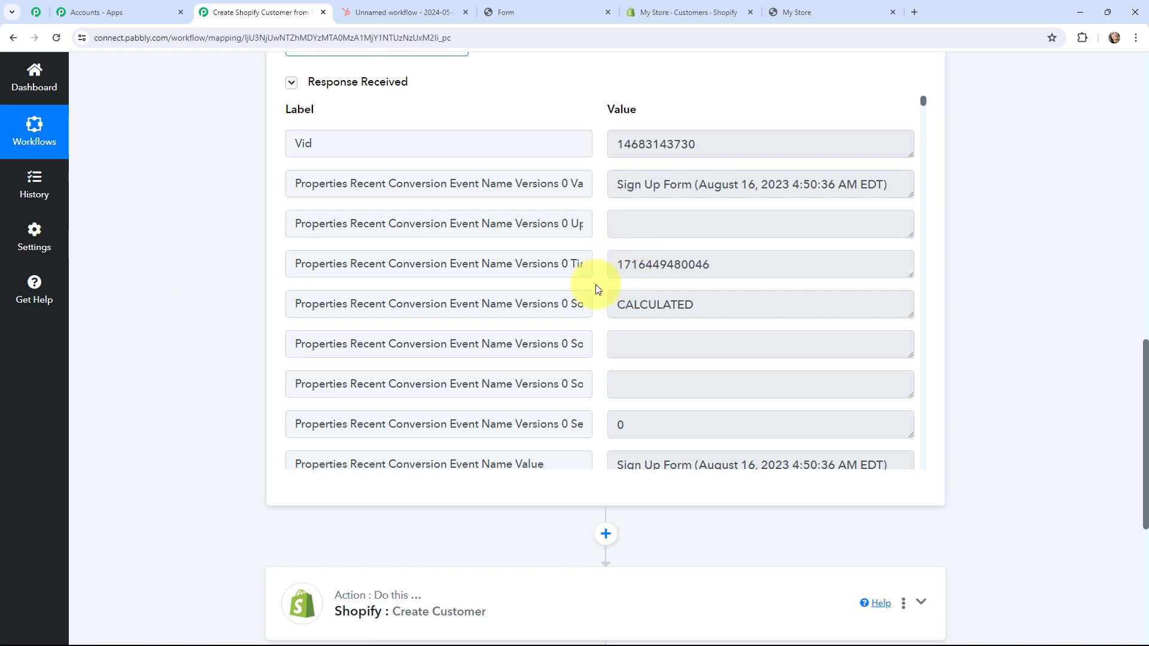
scroll(602, 265, "down", 10)
scroll(595, 285, "down", 11)
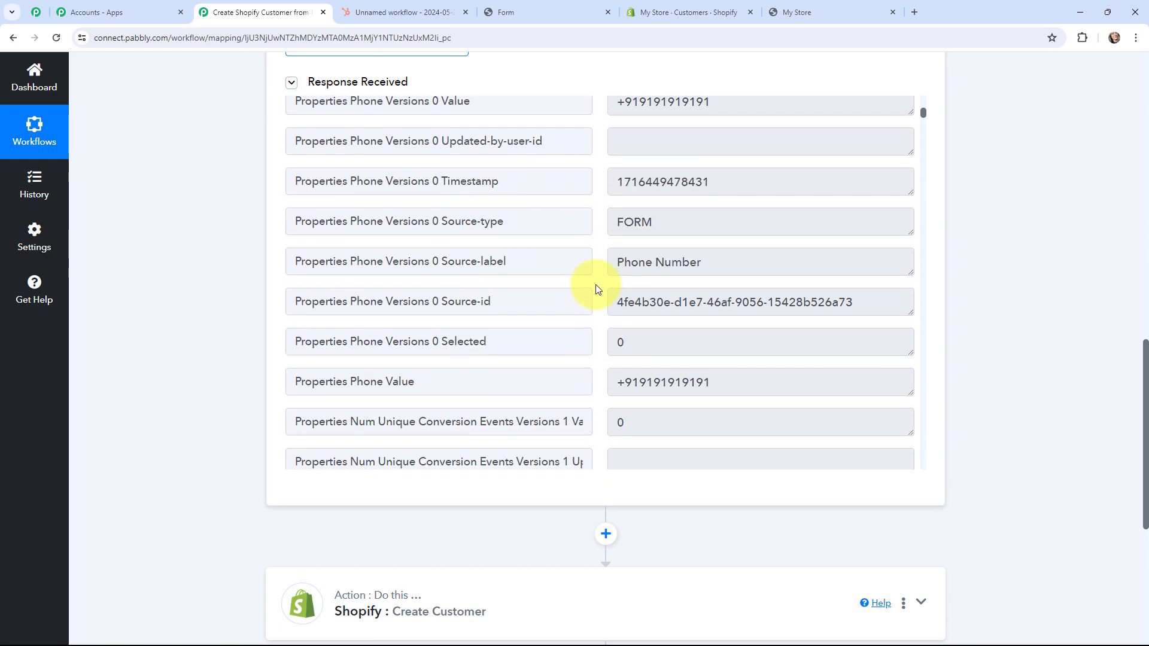
scroll(596, 258, "up", 3)
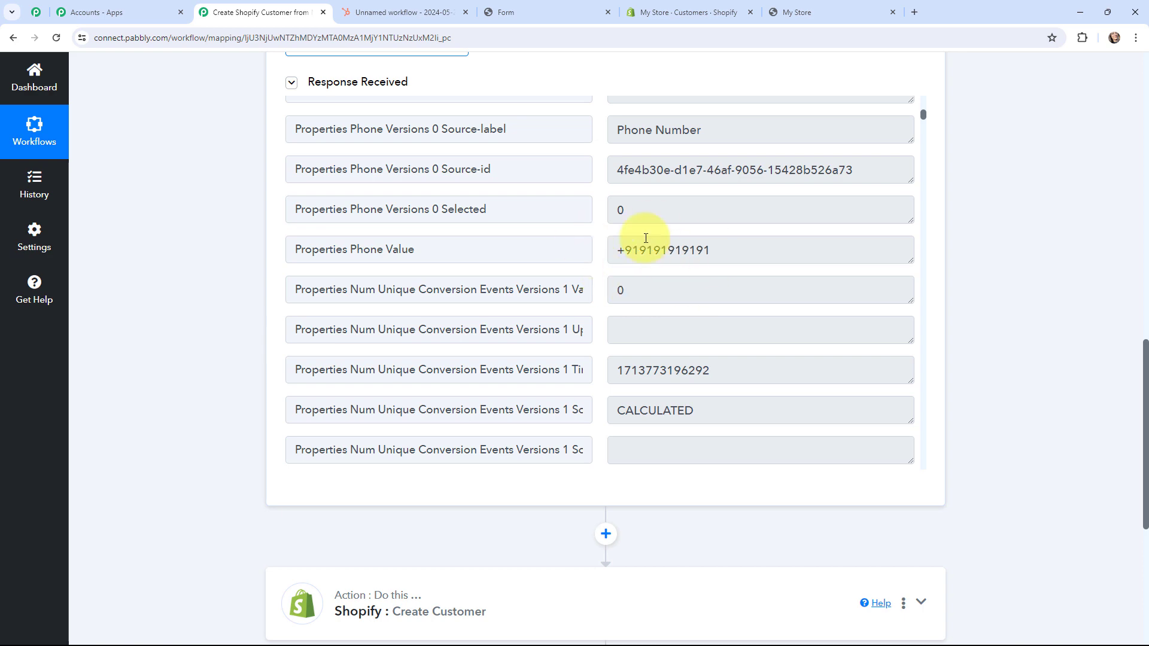
scroll(598, 302, "down", 7)
scroll(601, 308, "down", 12)
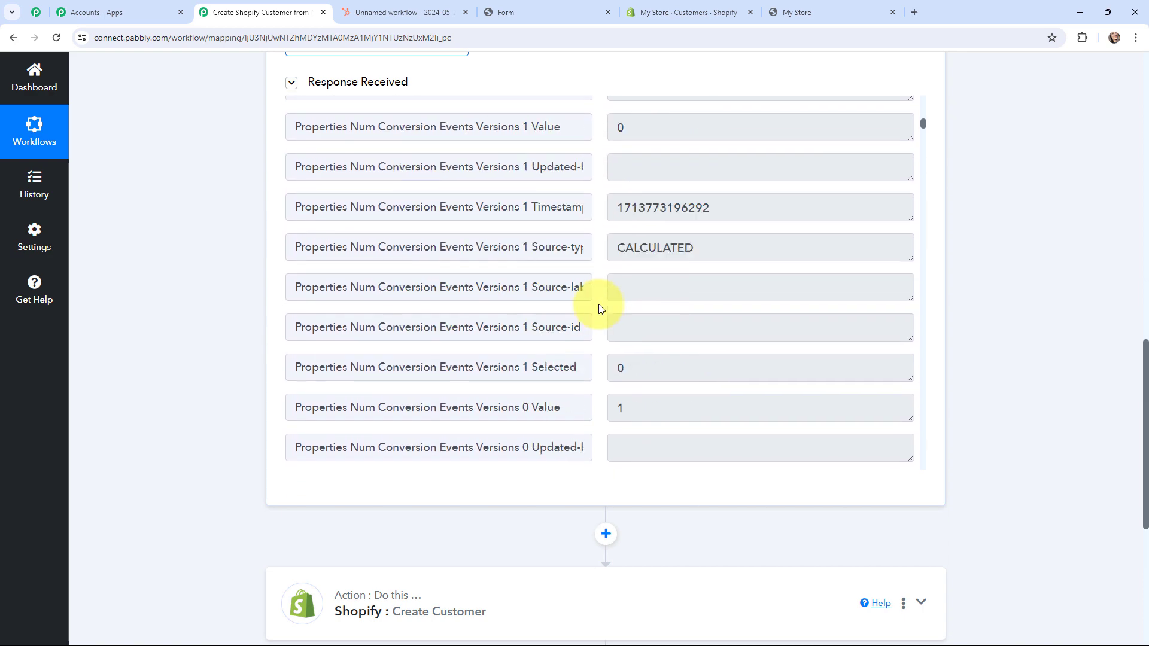
scroll(602, 302, "down", 5)
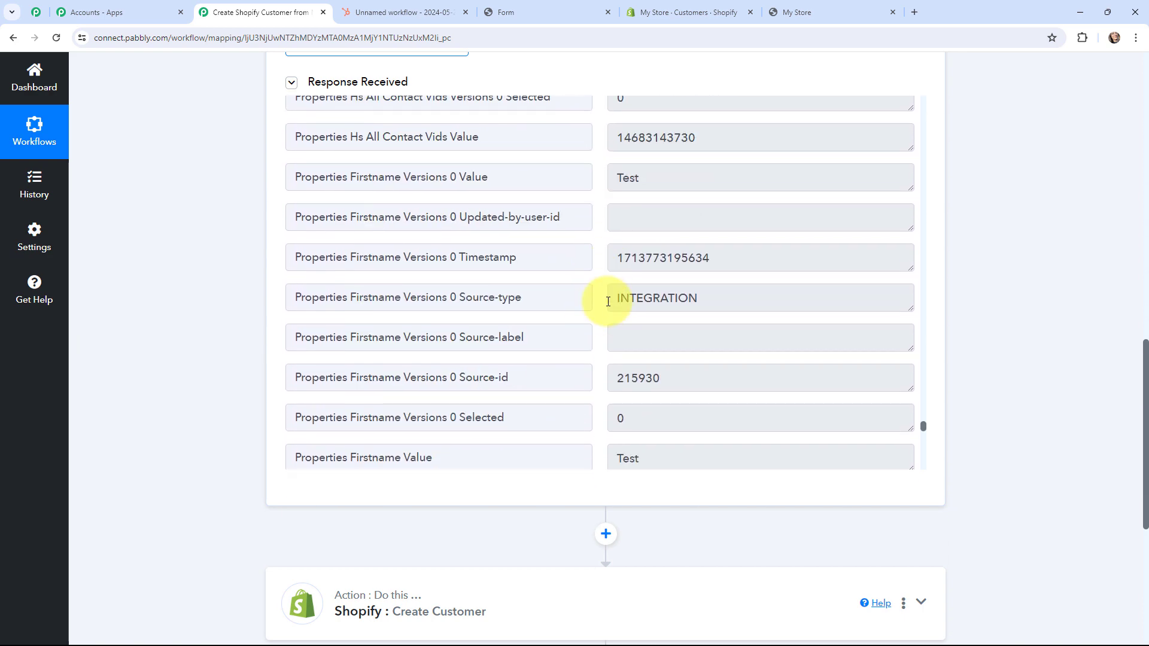
scroll(595, 354, "down", 8)
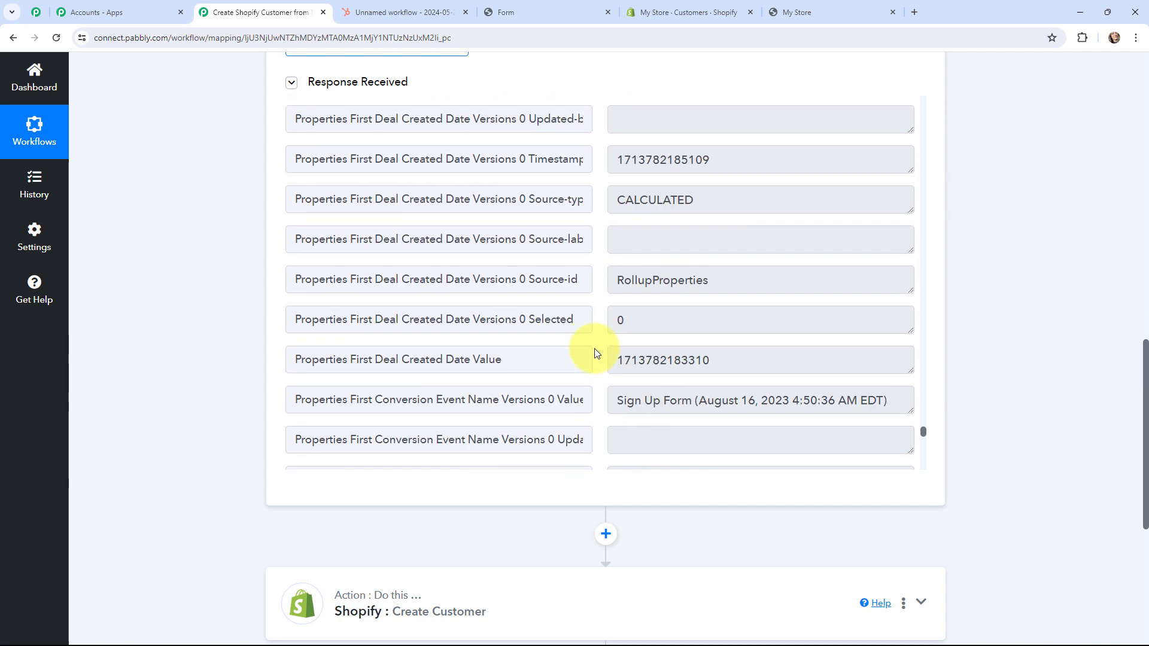
scroll(593, 351, "down", 8)
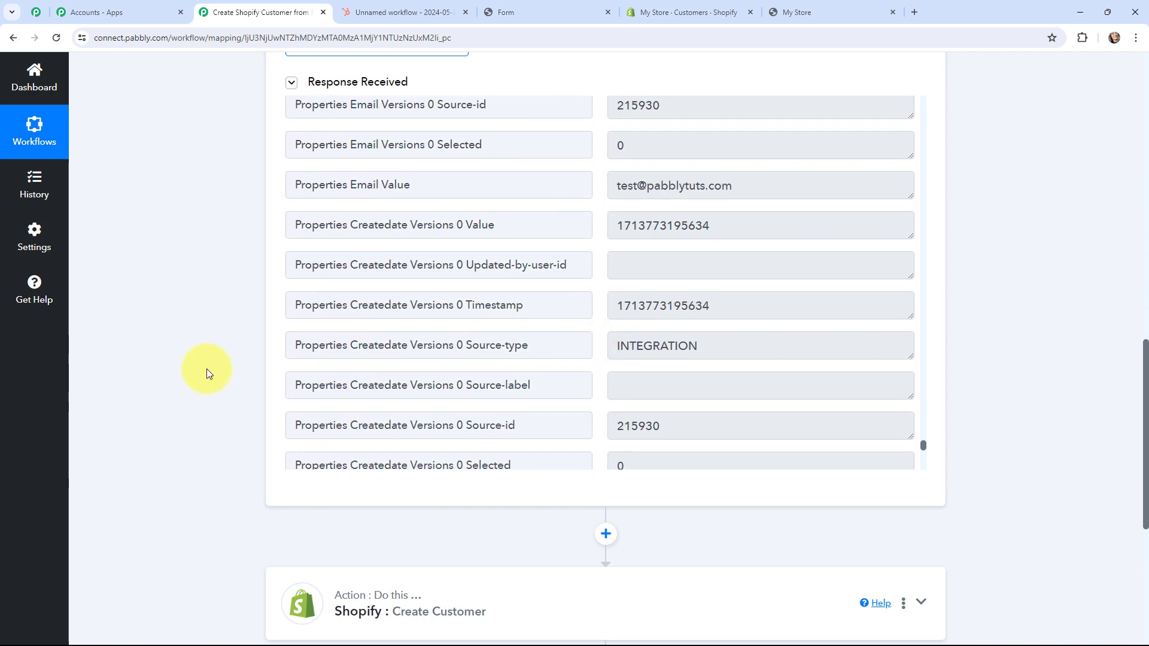
scroll(206, 369, "up", 7)
scroll(206, 373, "up", 7)
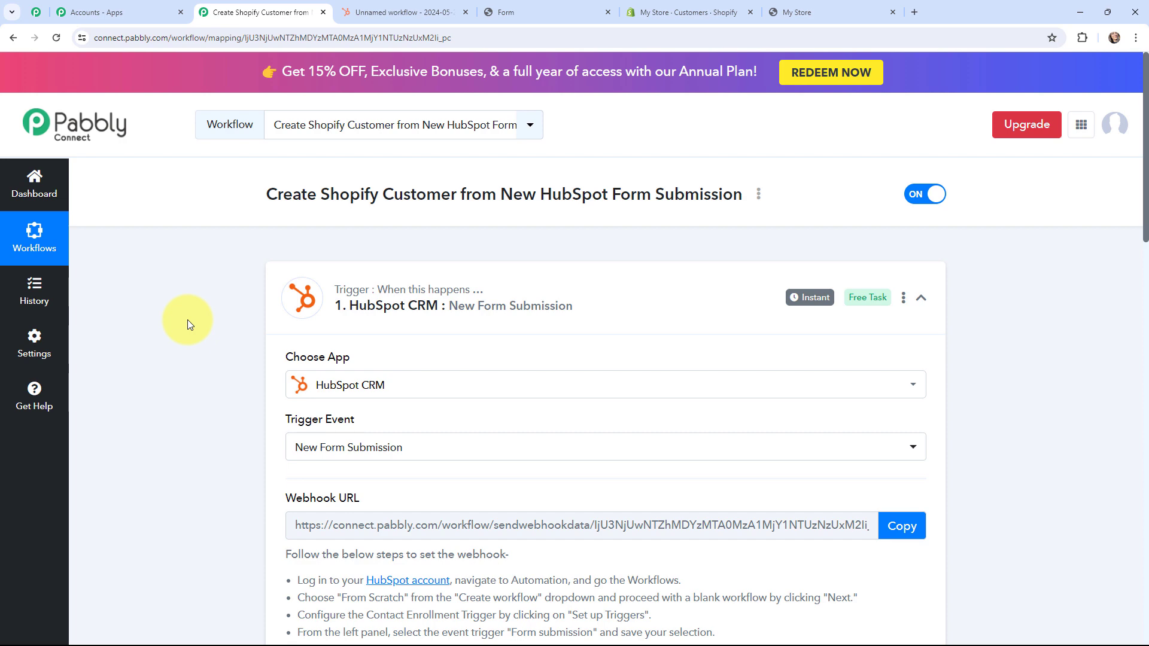
scroll(188, 330, "down", 10)
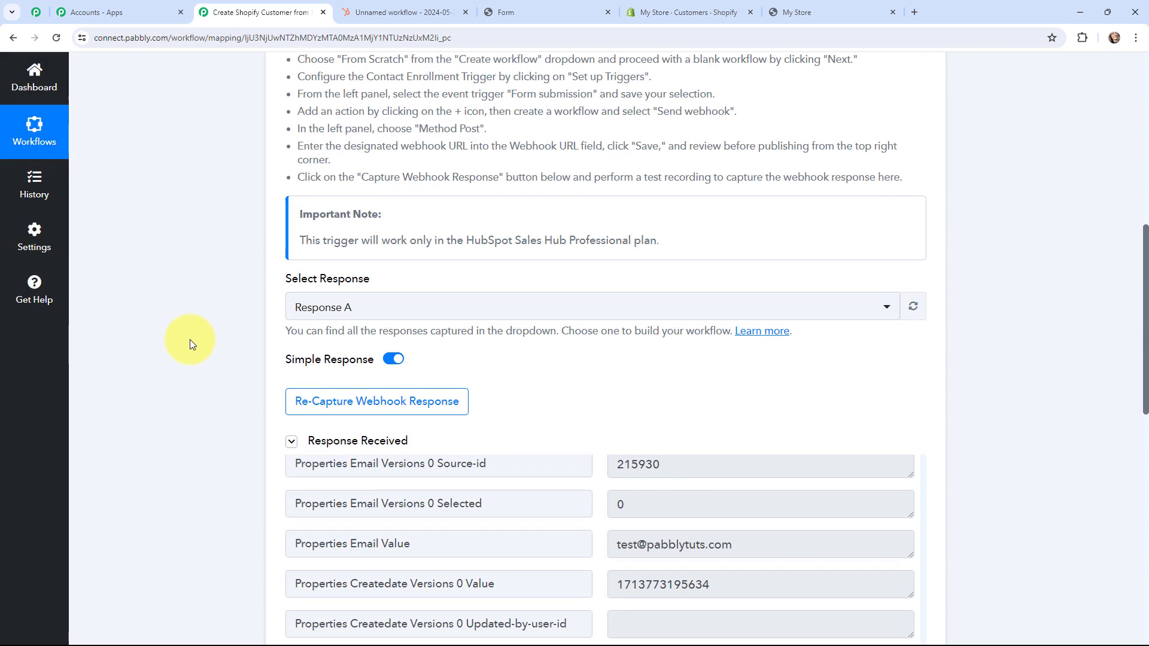
scroll(189, 339, "up", 4)
scroll(190, 339, "up", 5)
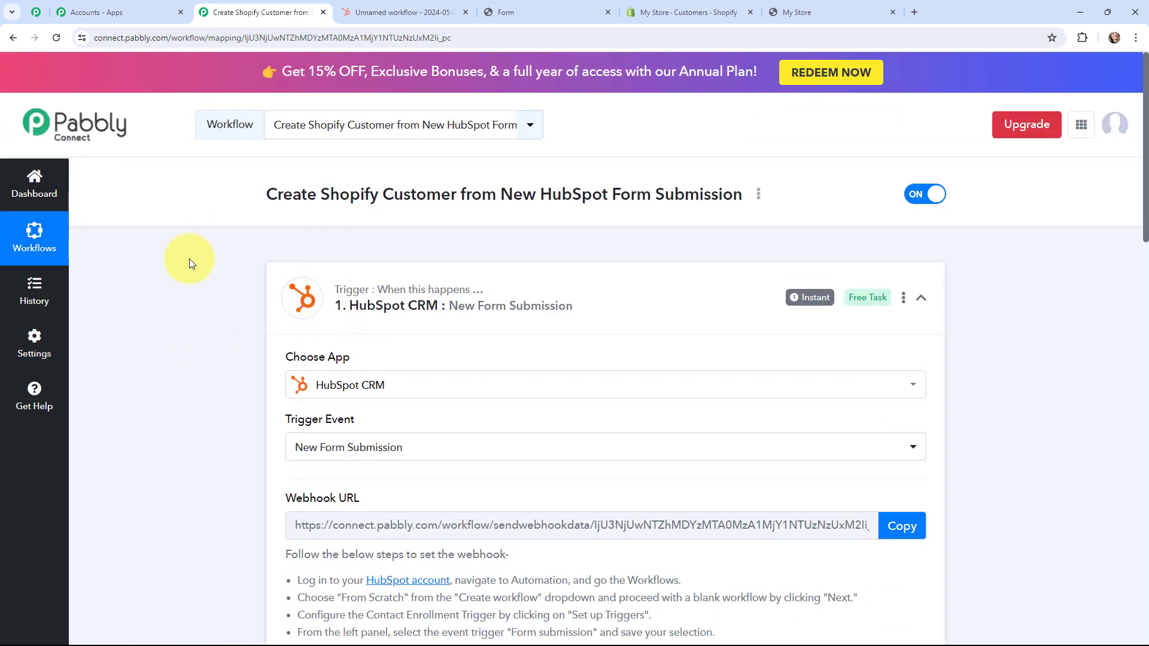
Step: Collapse the HubSpot trigger, expand the Shopify Create Customer action and start adding a new Shopify connection
left_click(284, 298)
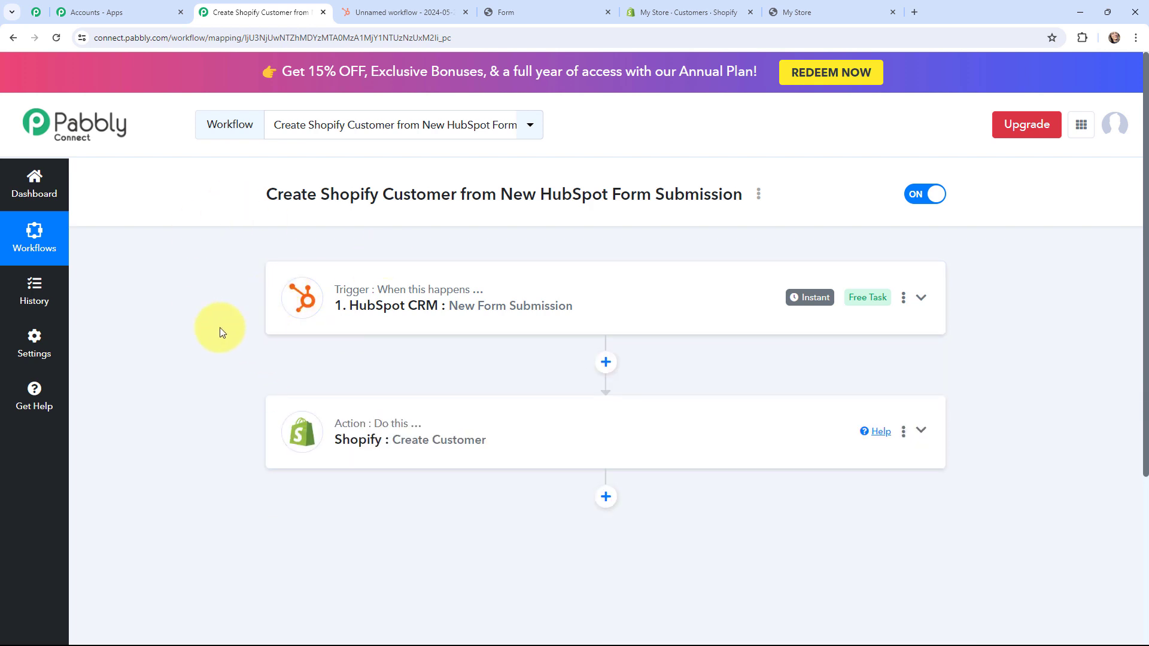
left_click(290, 431)
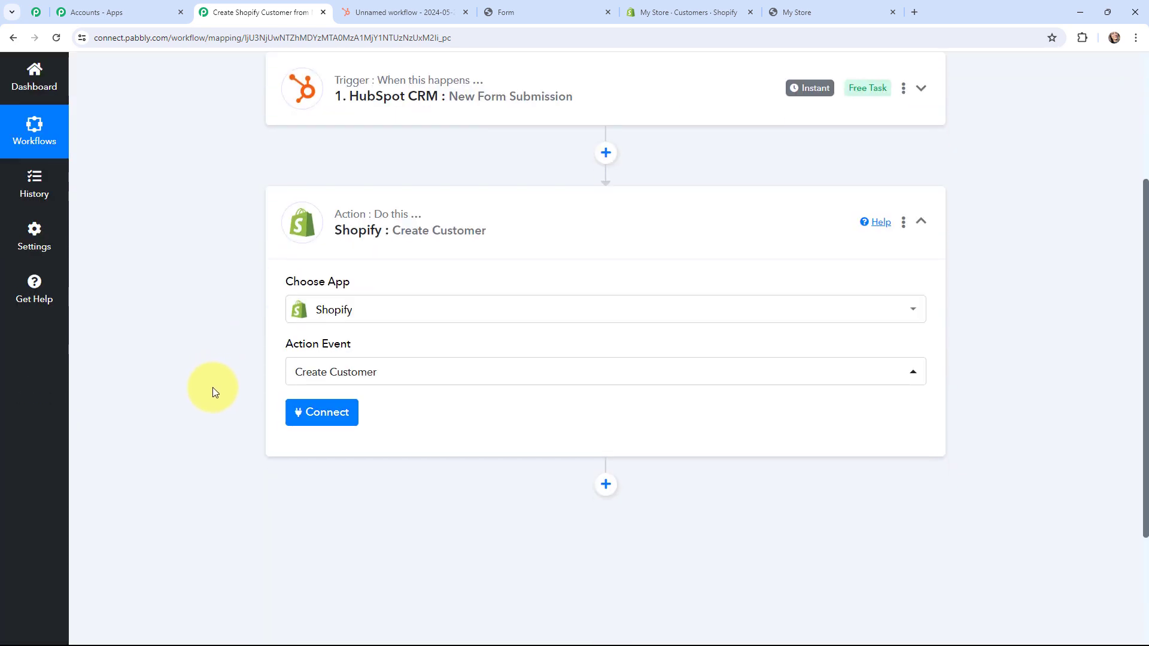
left_click(315, 416)
left_click(531, 205)
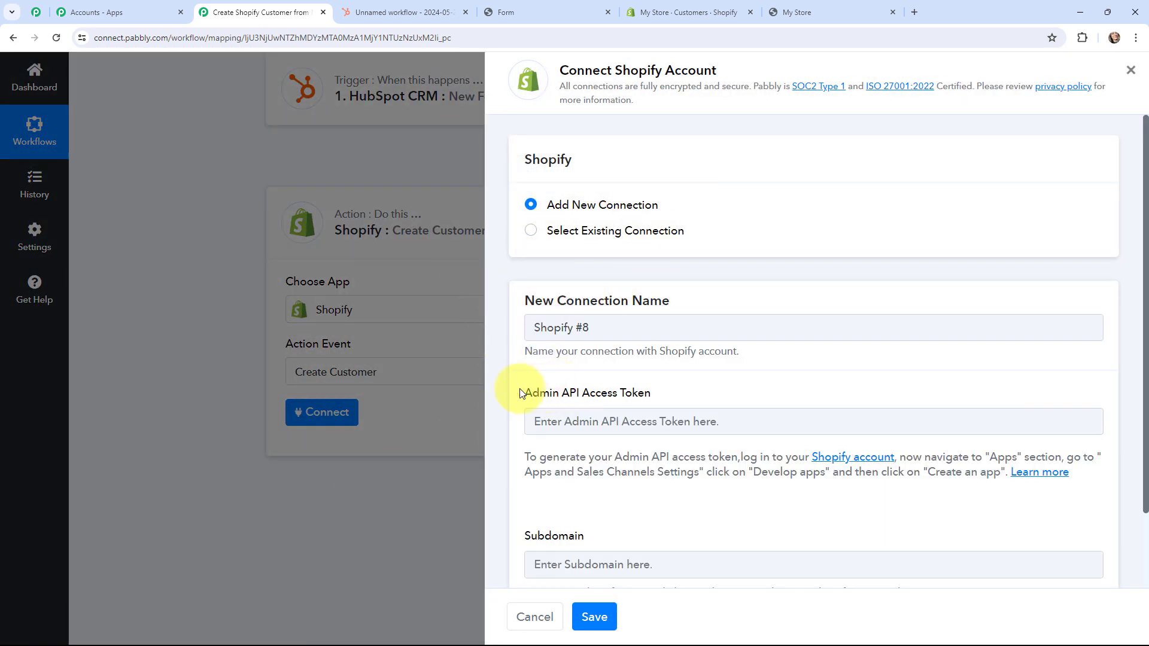
scroll(507, 379, "down", 2)
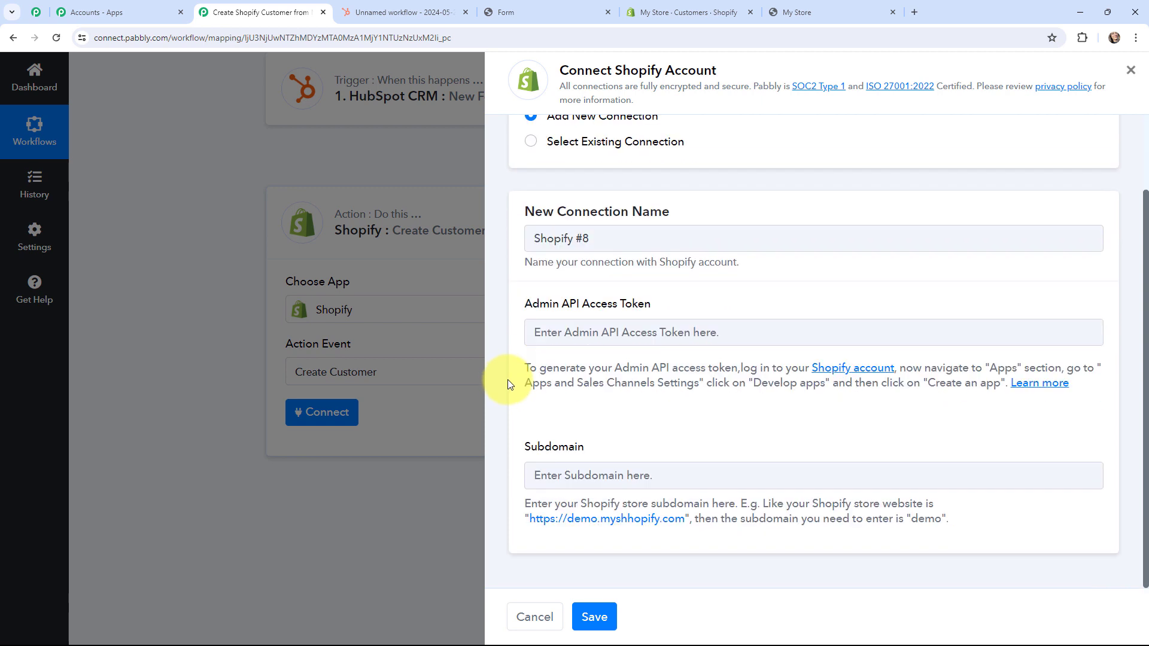
scroll(508, 379, "up", 2)
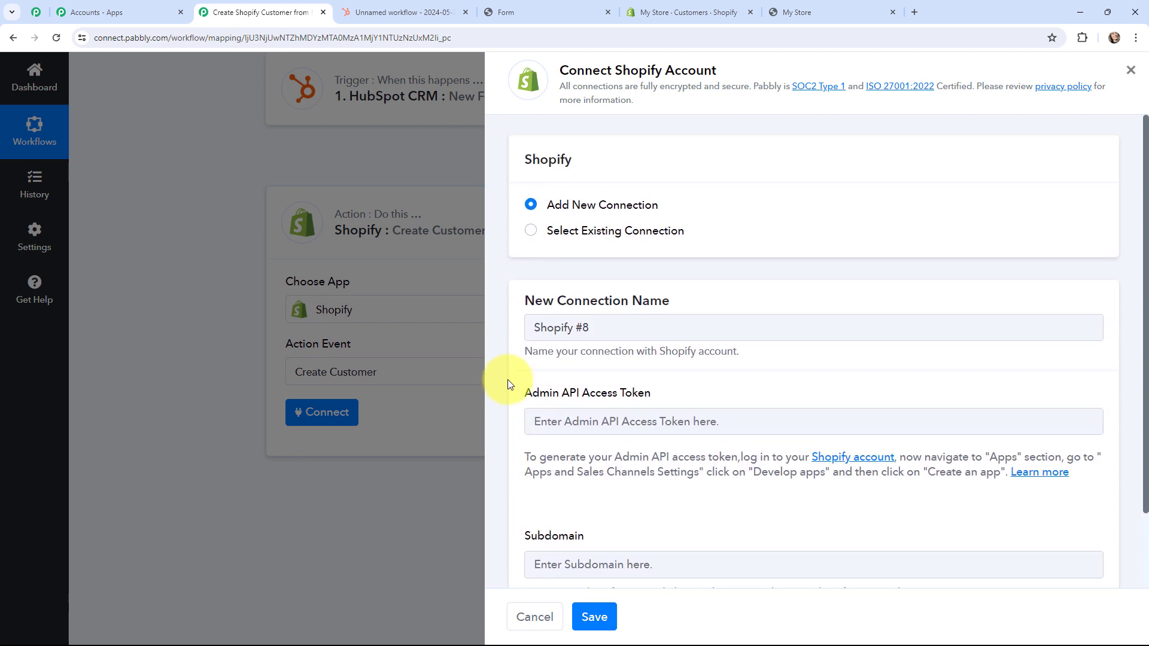
Step: Switch to the Shopify admin and create a new app named Hubspot Form in the store's app development settings
left_click(688, 12)
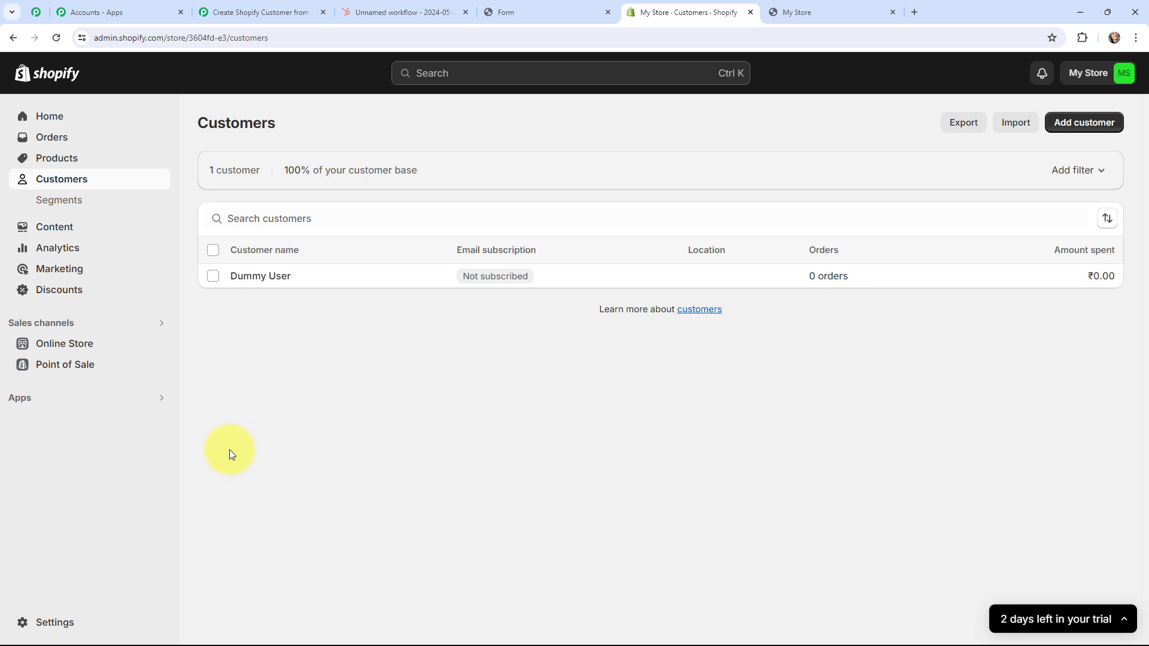
left_click(159, 401)
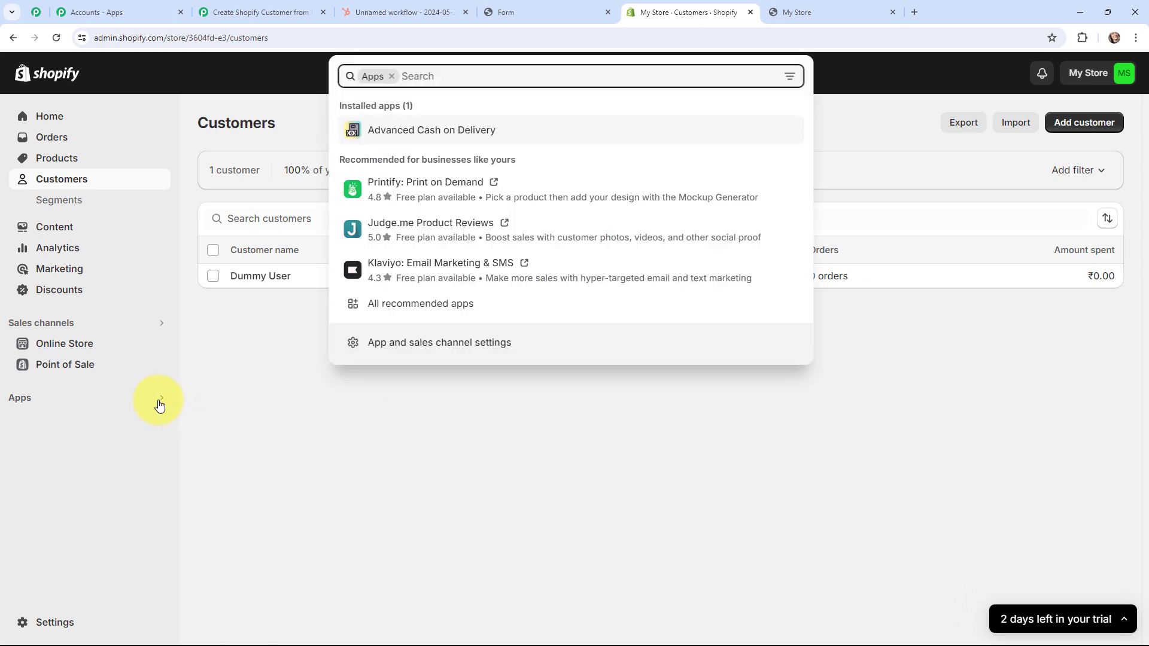
left_click(526, 345)
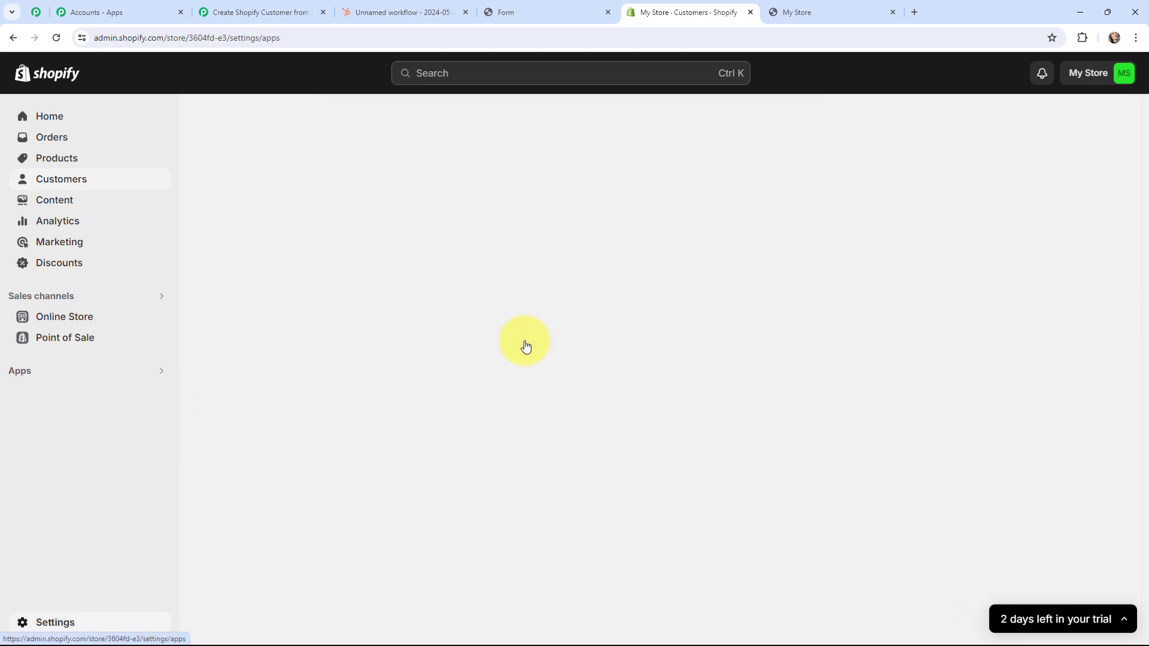
left_click(796, 188)
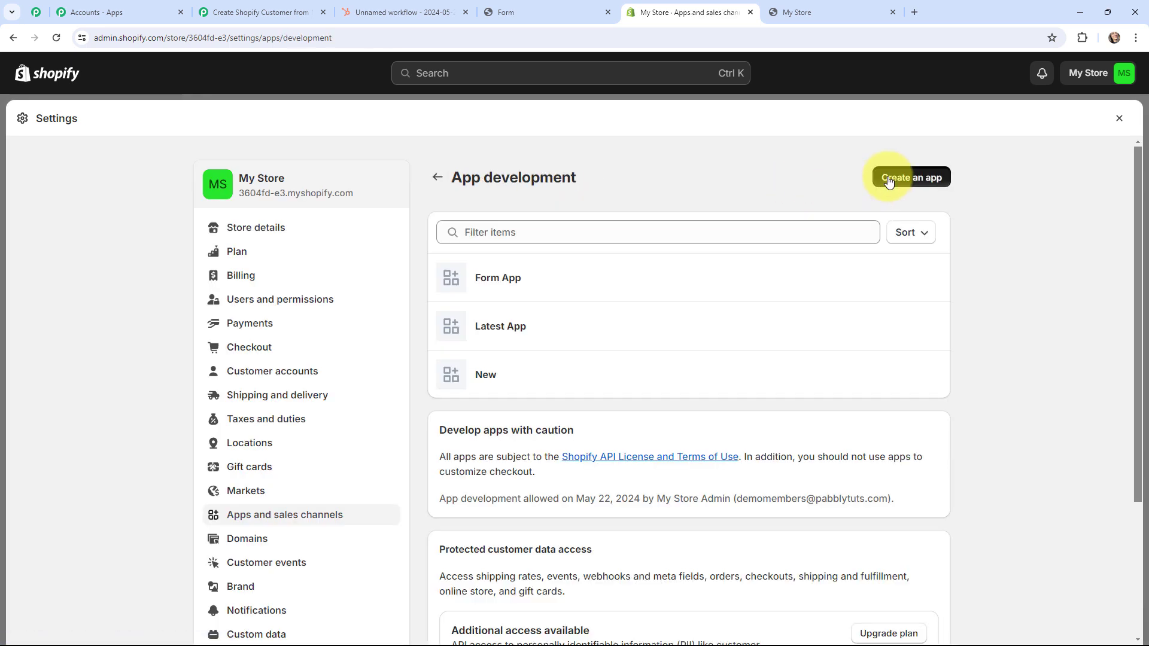
left_click(889, 182)
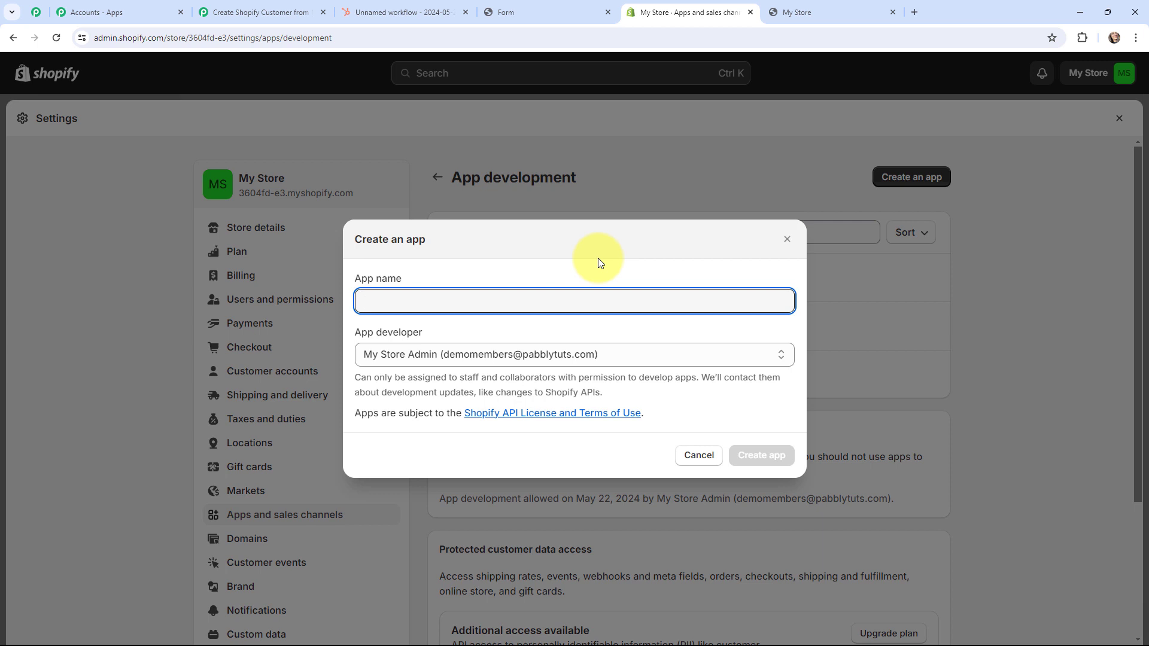
type("Hubspot ")
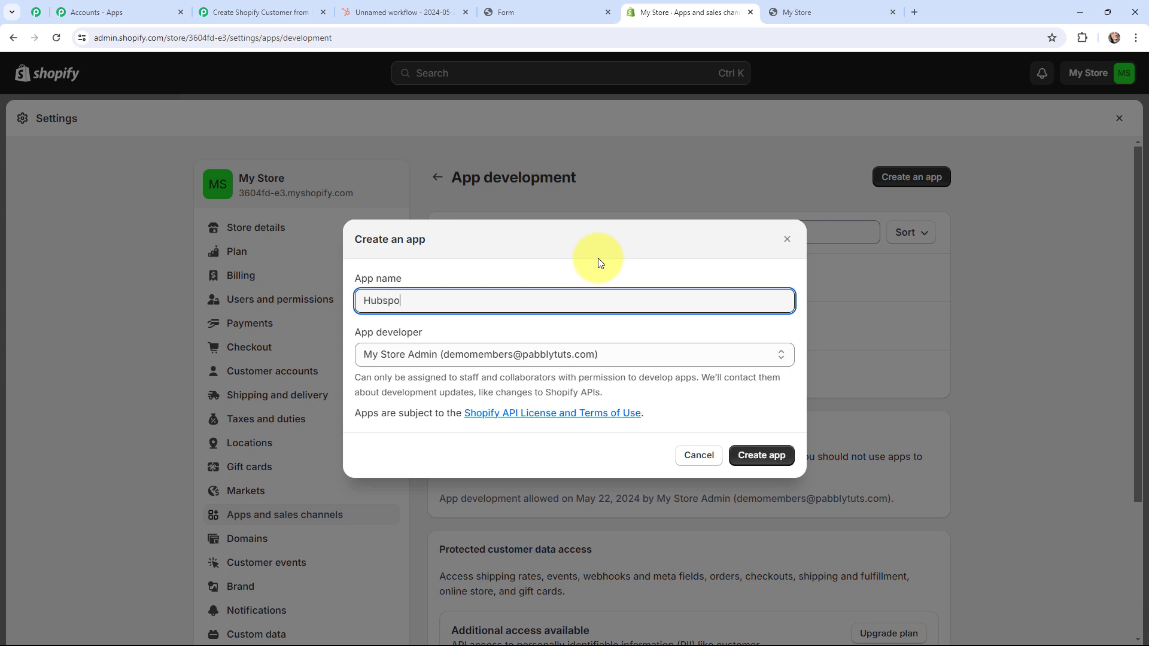
type("Form")
left_click(755, 457)
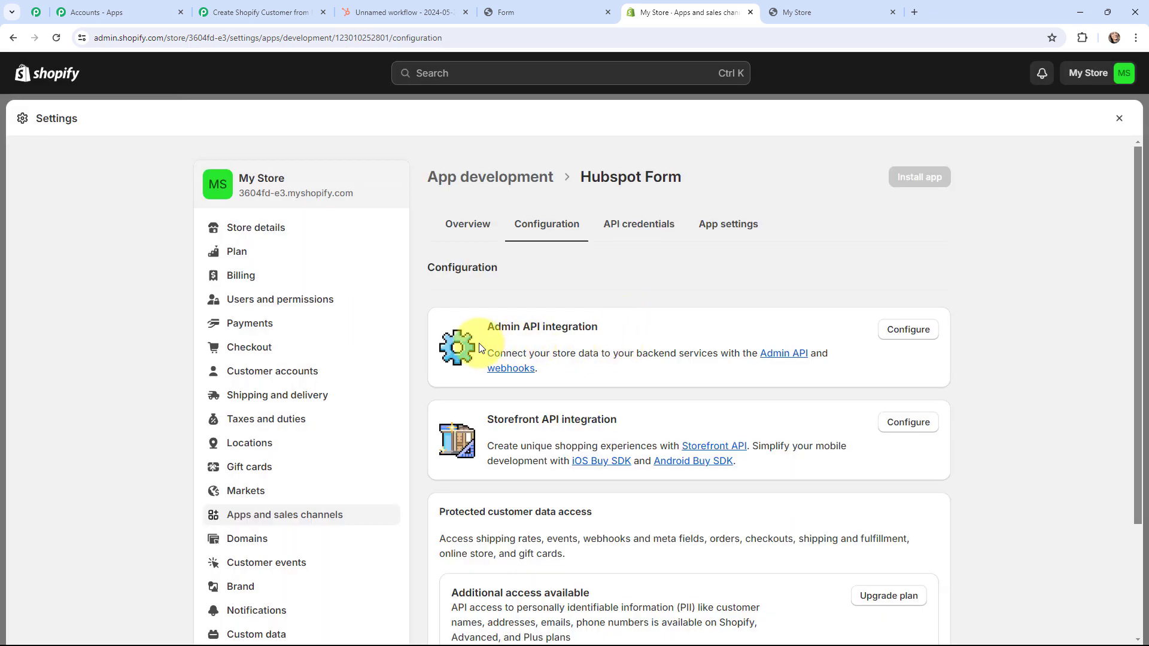
Step: Configure the app's Admin API integration with the write_customers and read_customers access scopes and save it
left_click(916, 329)
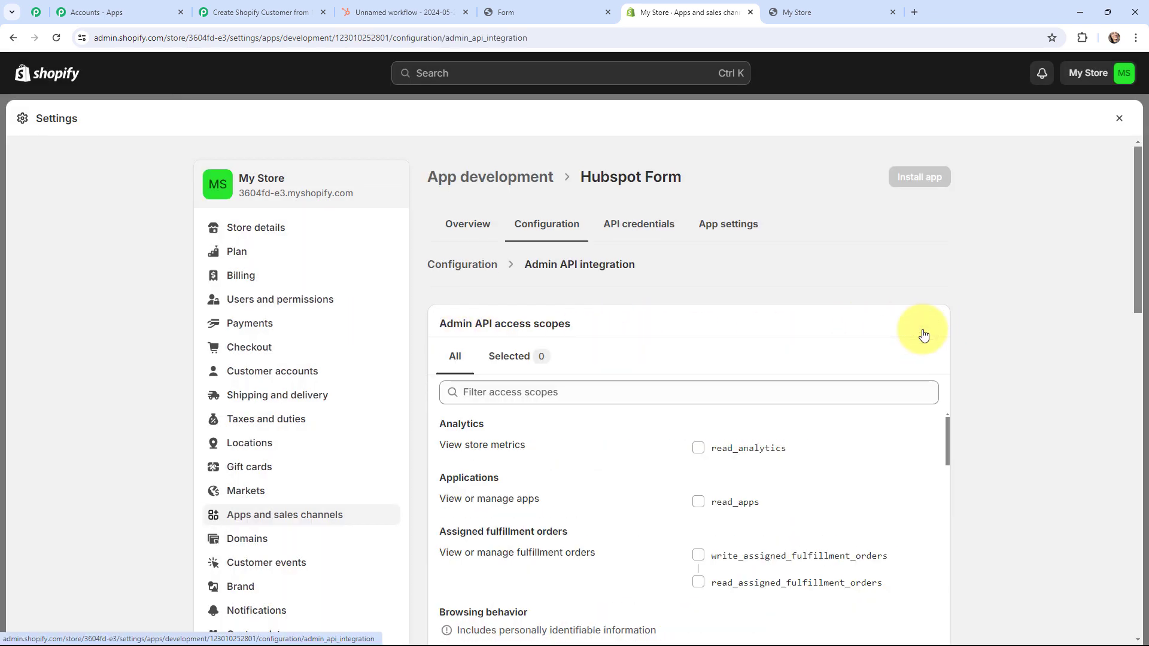
left_click(469, 393)
type("cust")
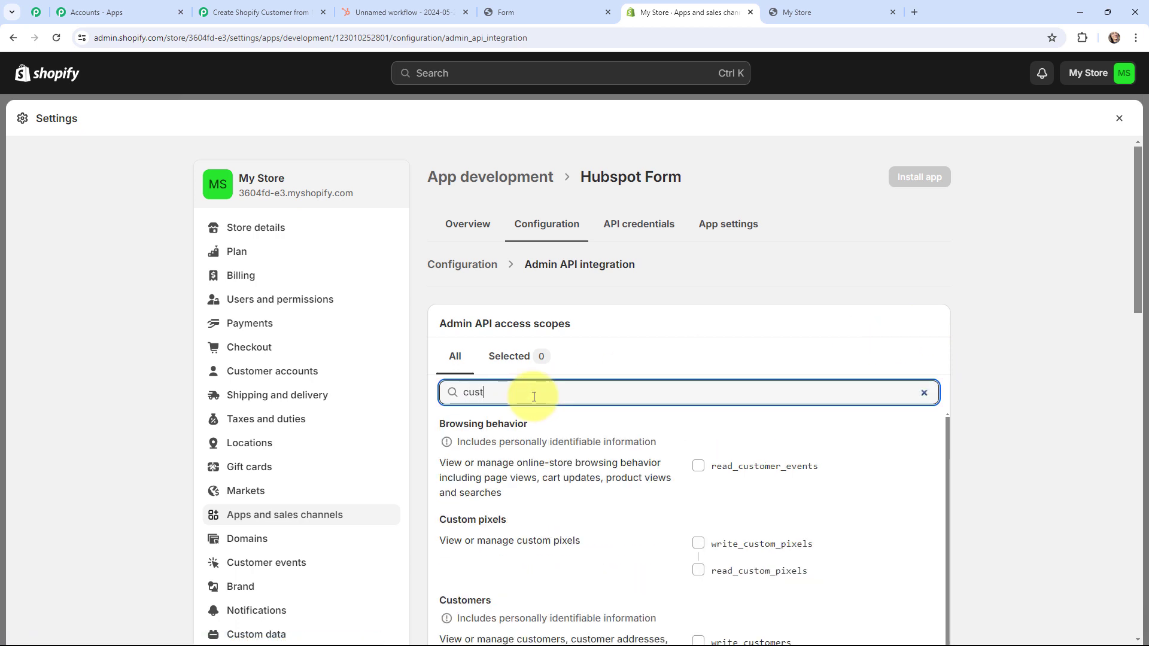
type("omers")
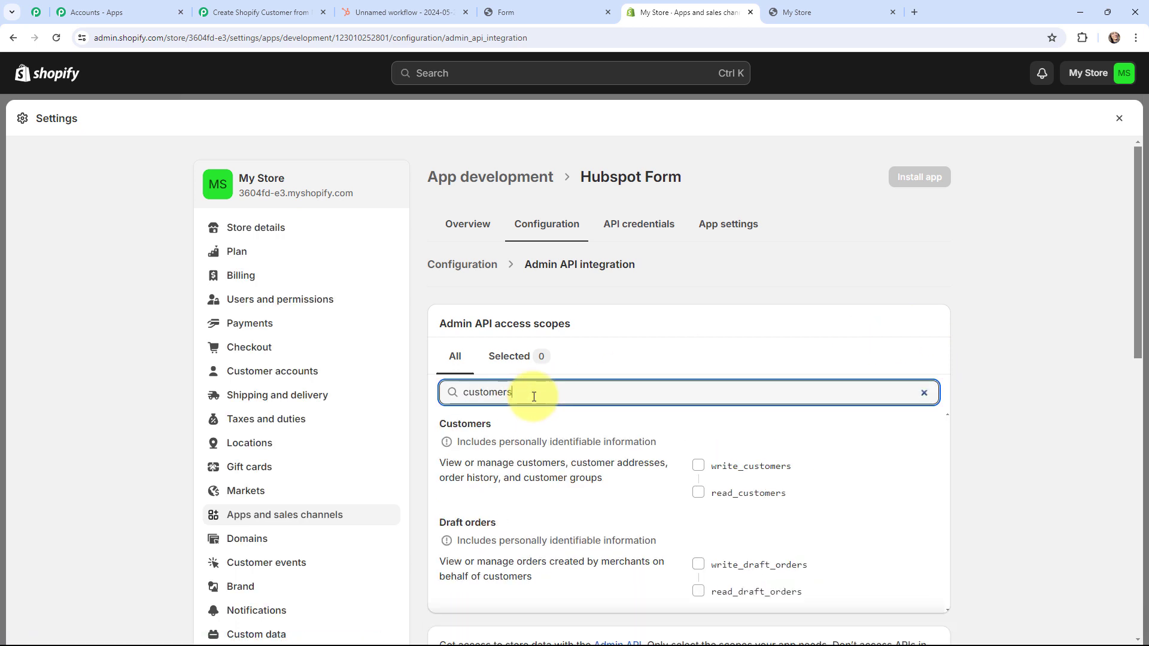
left_click(699, 467)
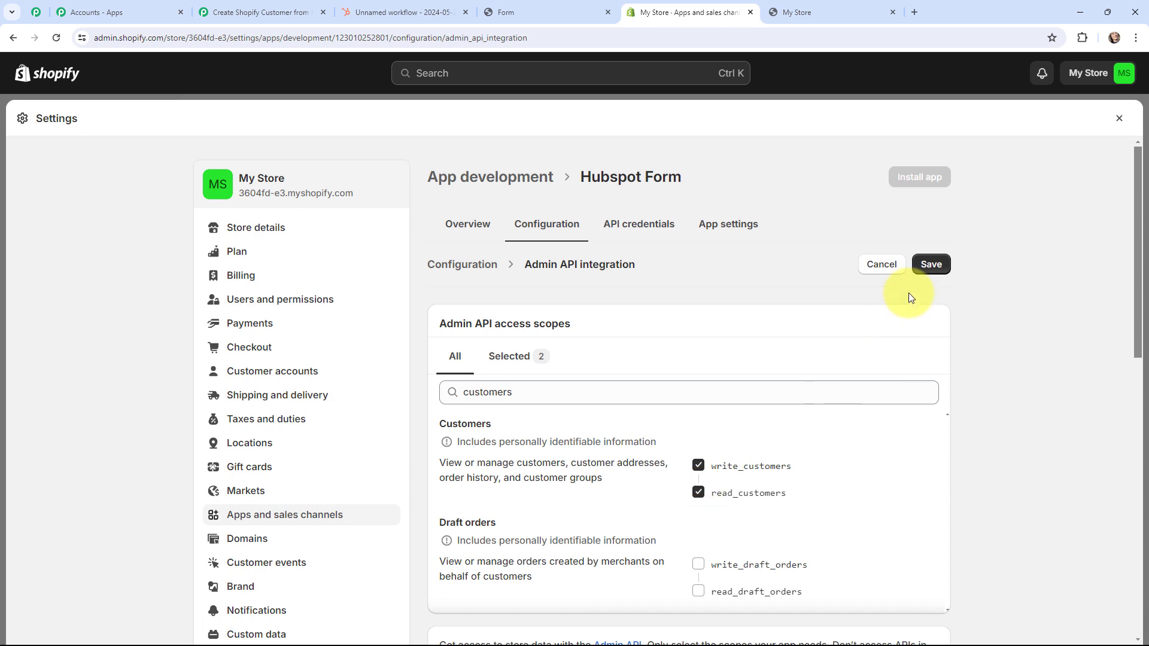
left_click(925, 265)
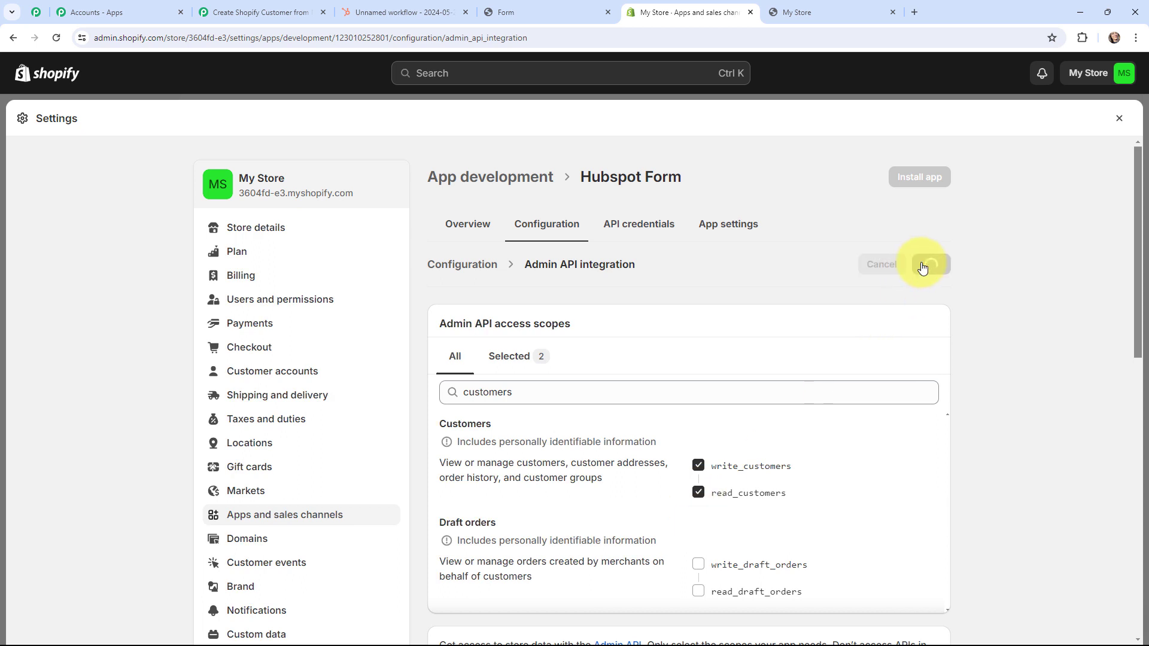
Step: Go to the app's API credentials and install Hubspot Form on My Store
left_click(637, 231)
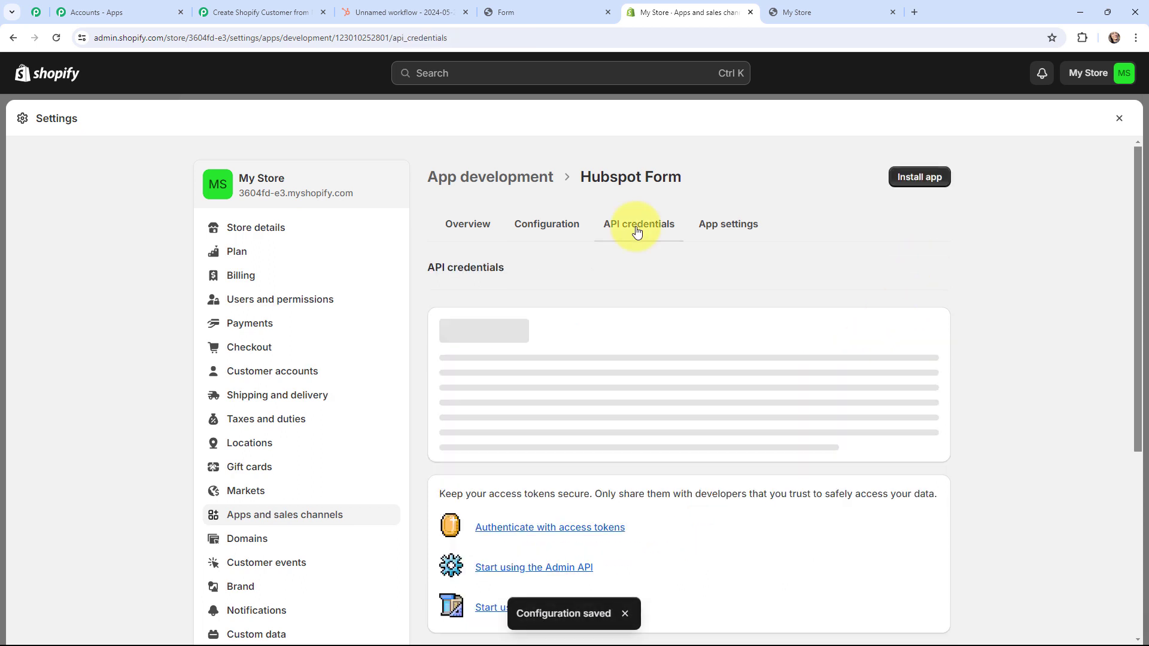
left_click(470, 394)
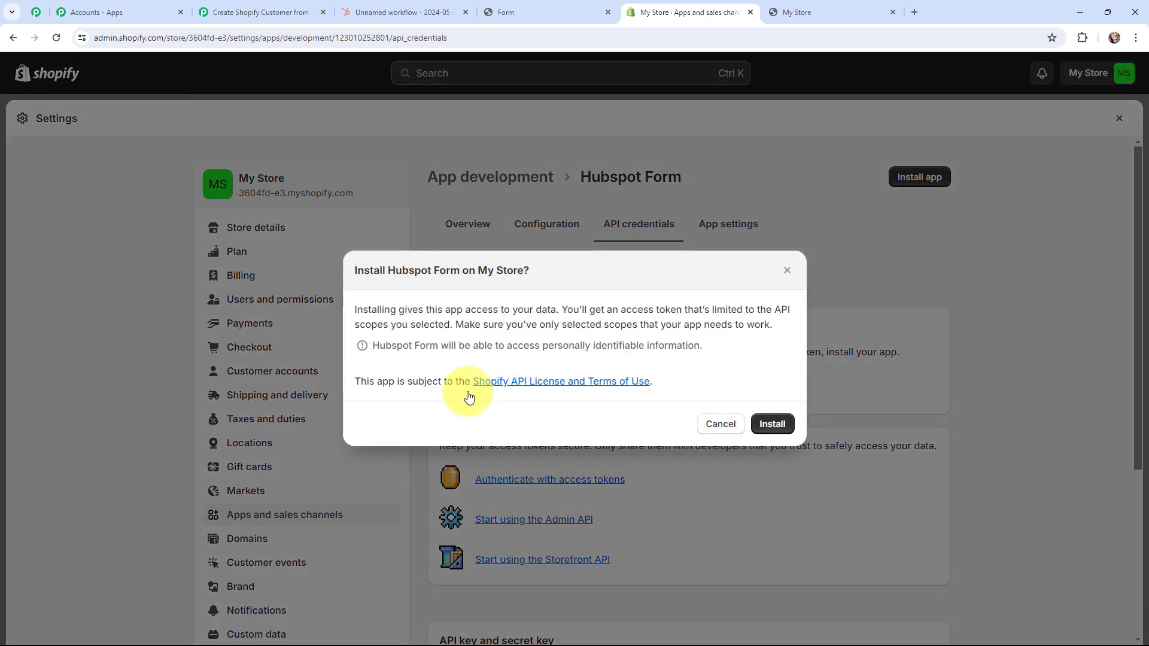
left_click(775, 425)
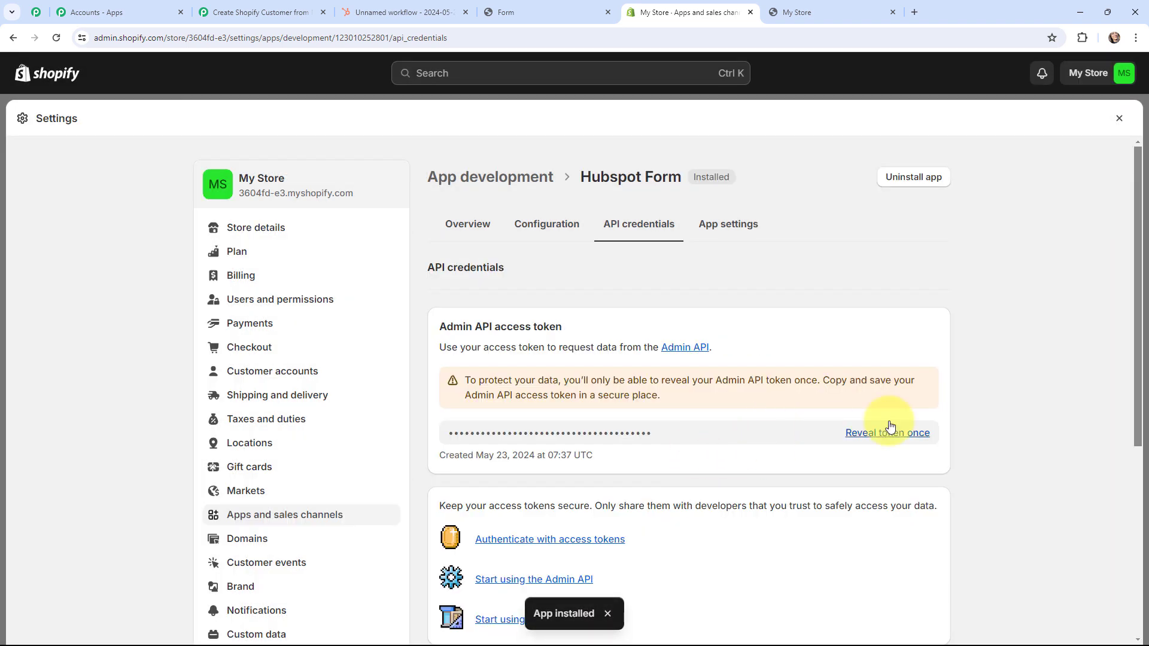
Step: Reveal and copy the app's Admin API access token, and paste it into the new Shopify connection in Pabbly Connect
left_click(894, 436)
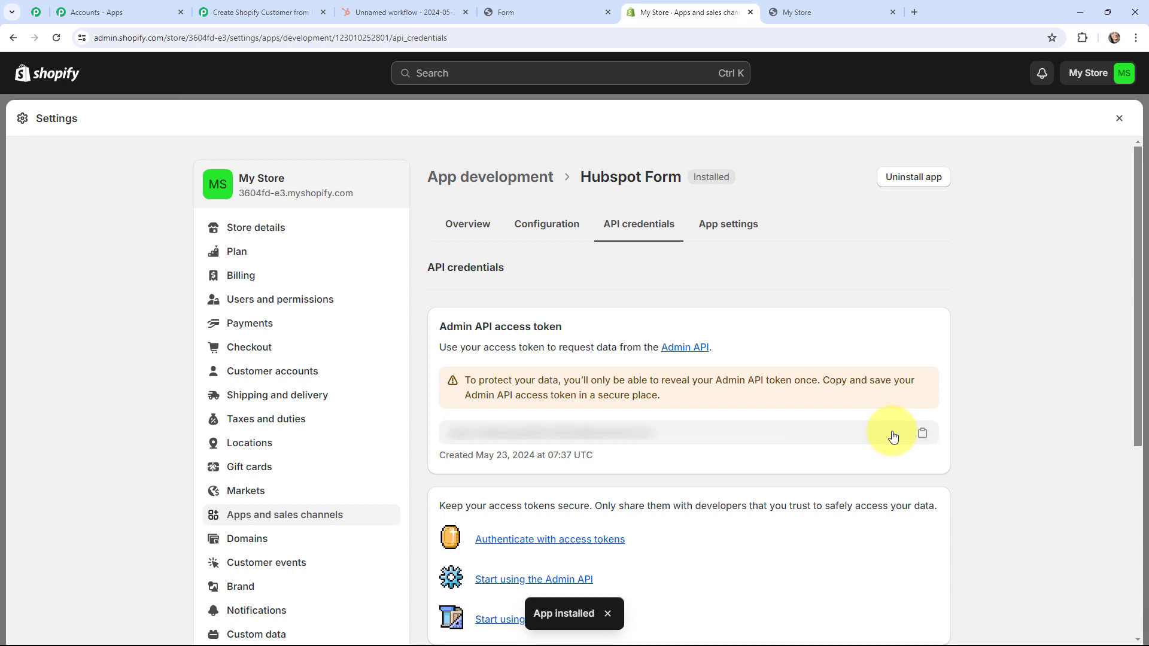
left_click(923, 435)
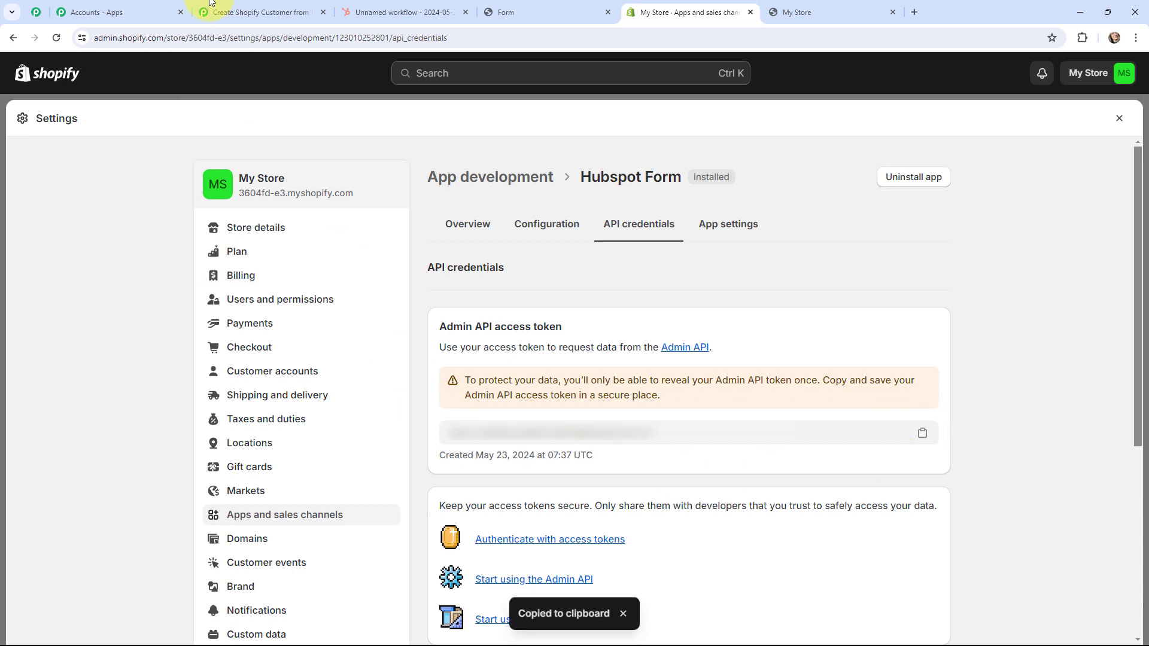
left_click(257, 12)
left_click(595, 430)
key("ctrl+v")
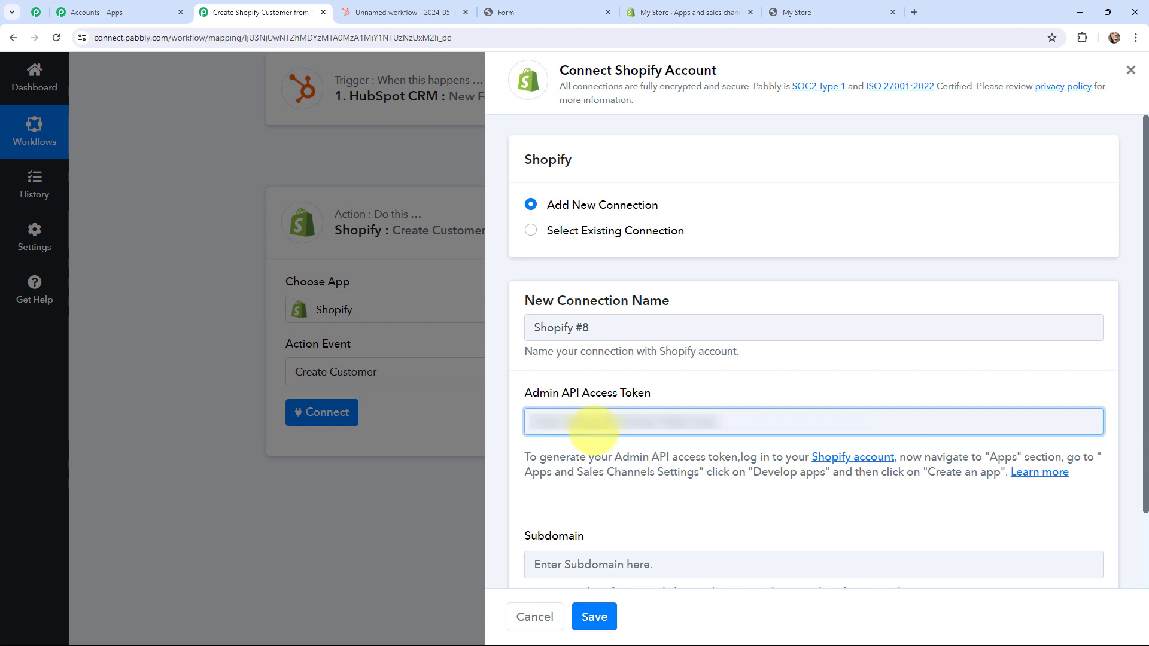
scroll(593, 431, "down", 2)
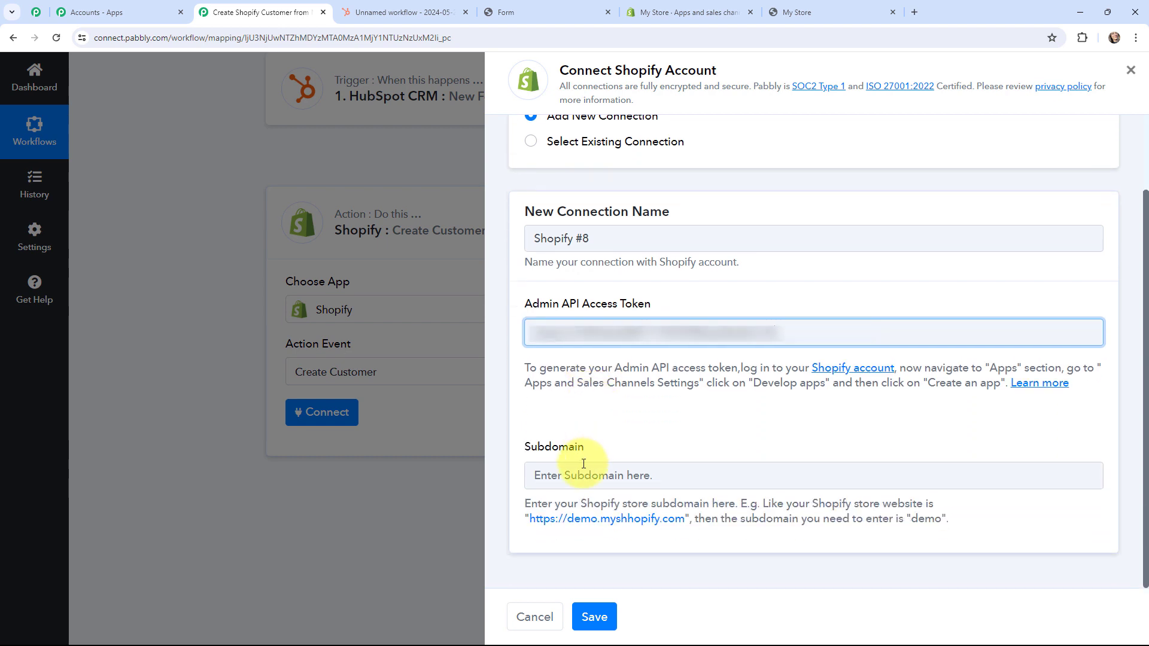
Step: Copy the subdomain 3604fd-e3 from the Shopify storefront's address, paste it as the connection's Subdomain in Pabbly Connect, and save the connection
left_click(800, 12)
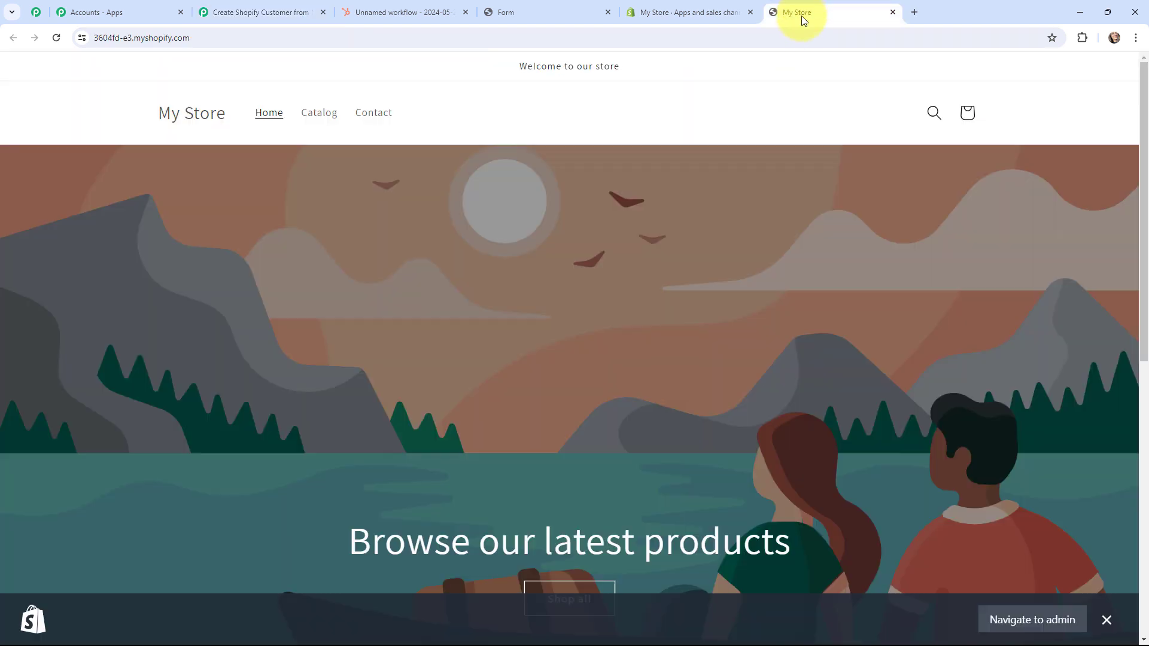
left_click(317, 38)
left_click(267, 38)
left_click_drag(121, 39, 160, 47)
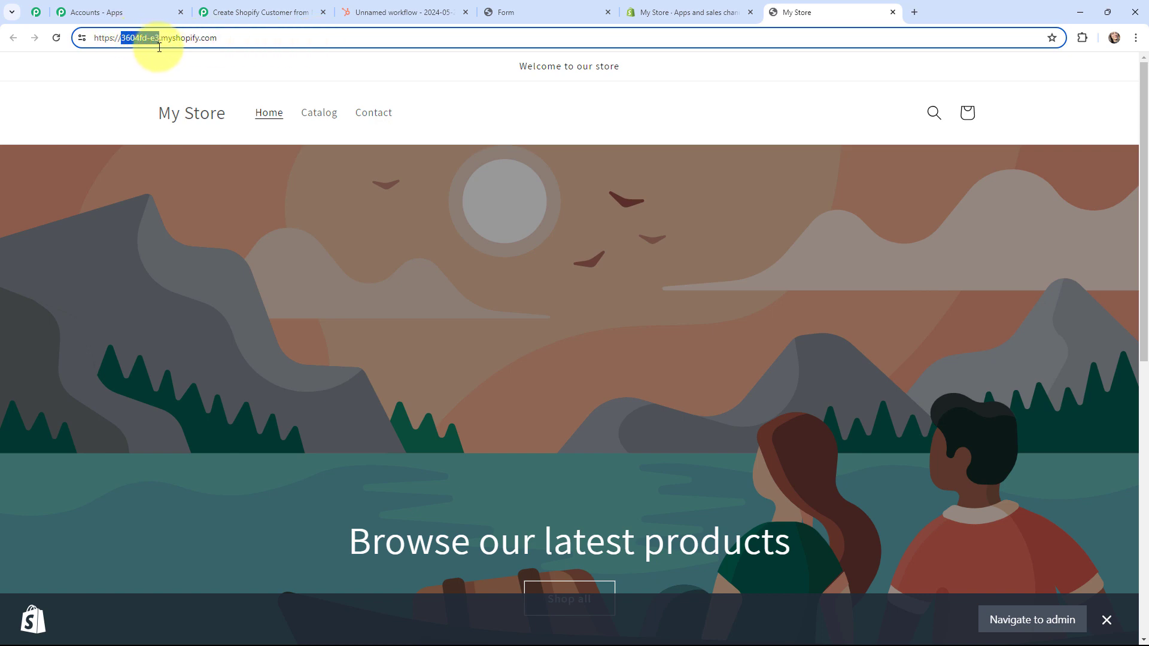
key("ctrl+c")
left_click(258, 12)
left_click(587, 476)
key("ctrl+v")
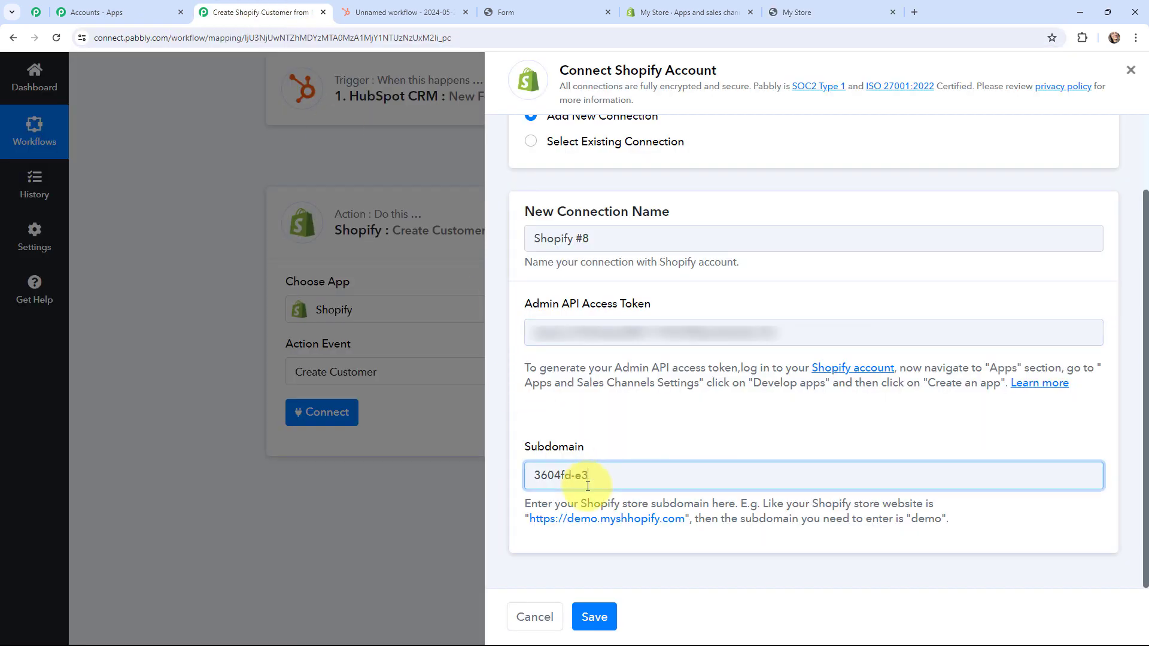
left_click(596, 615)
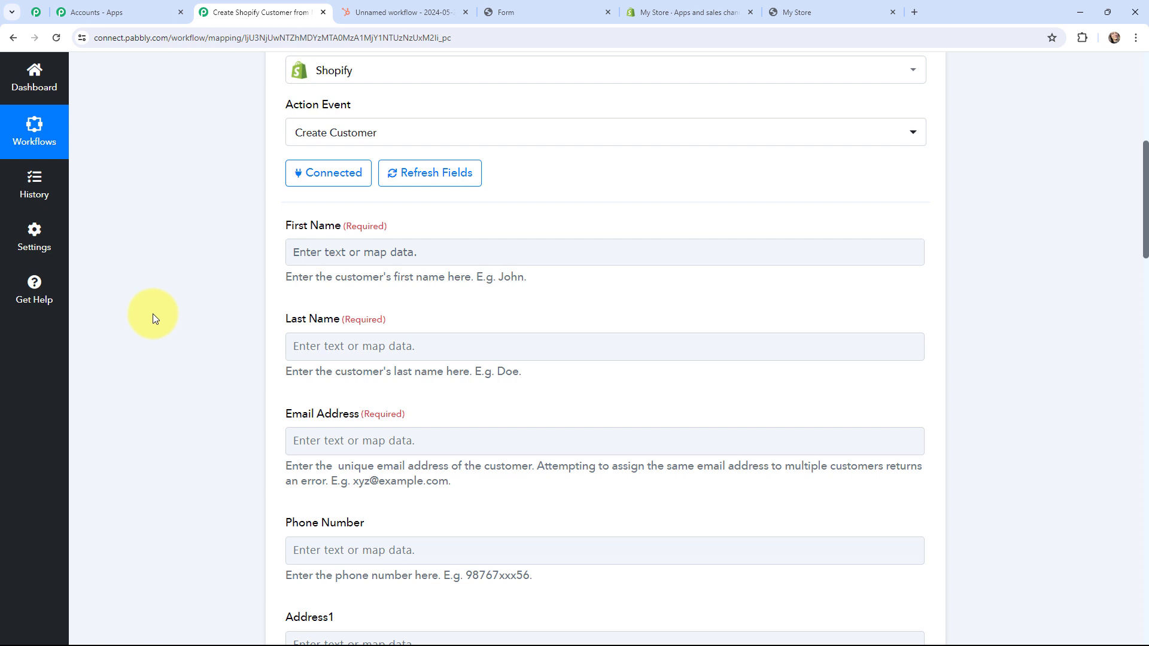
Step: Map the customer's First Name to Properties Firstname Versions 0 Value from the HubSpot form submission, searching the data for "test"
left_click(320, 255)
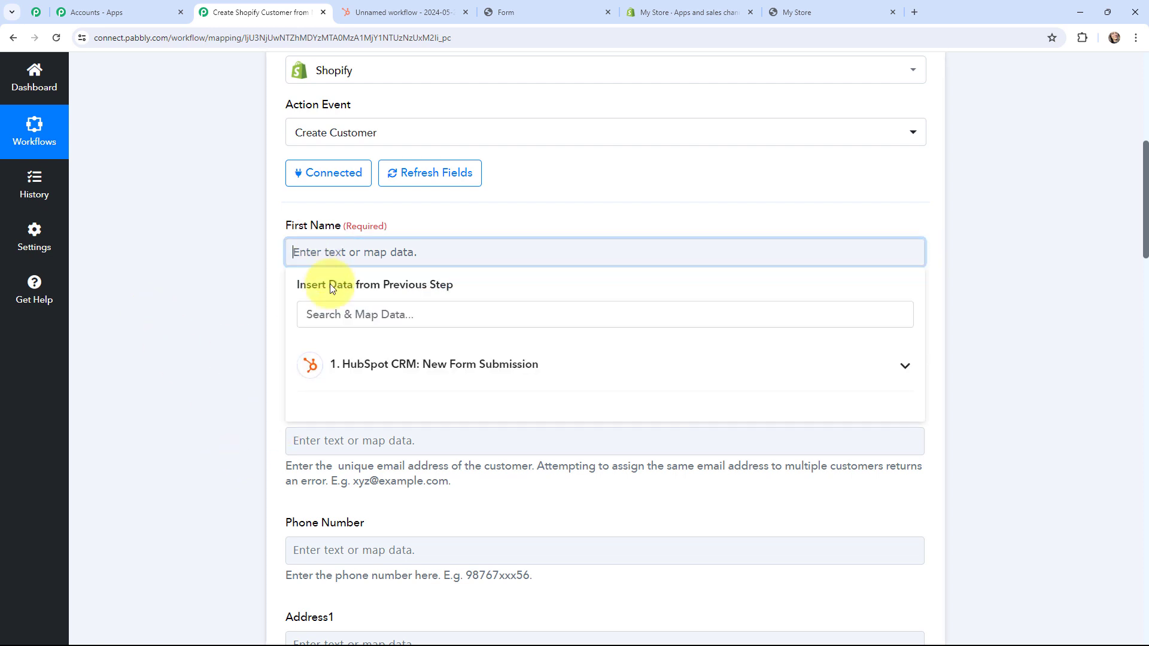
left_click(350, 363)
left_click(361, 316)
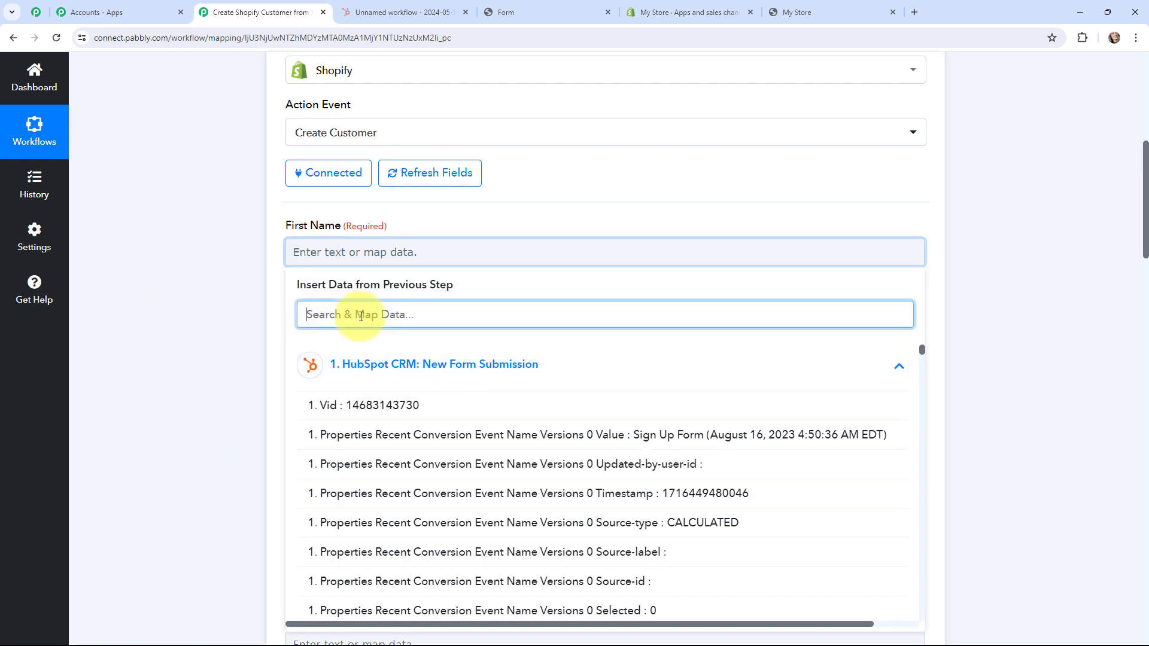
type("test")
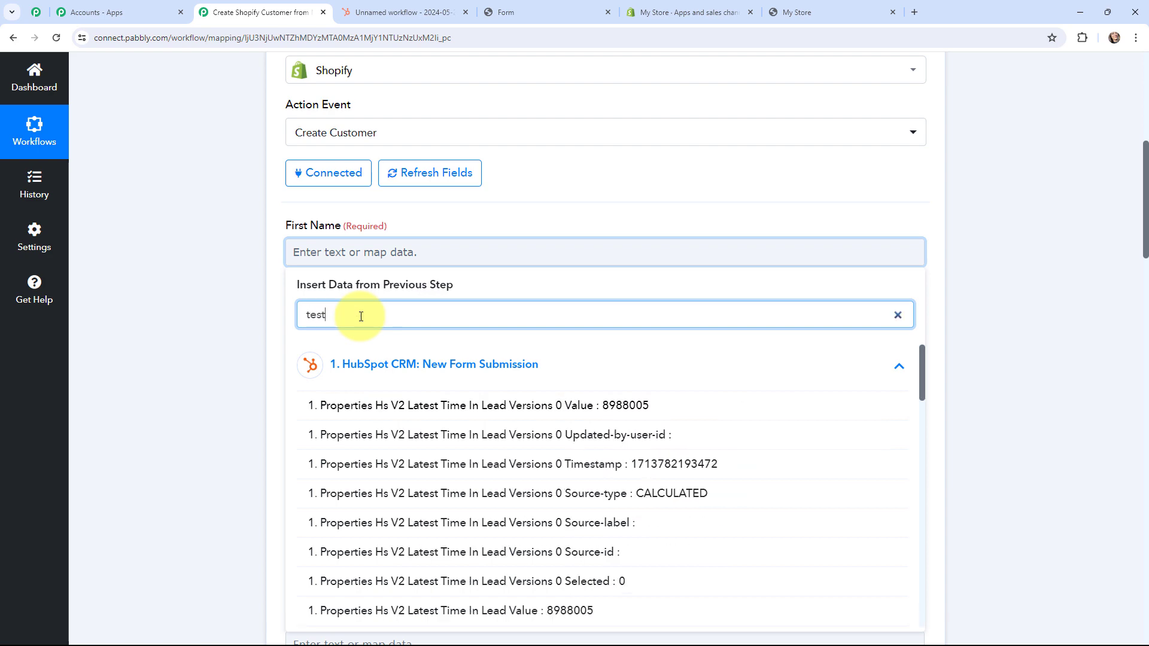
scroll(491, 443, "down", 5)
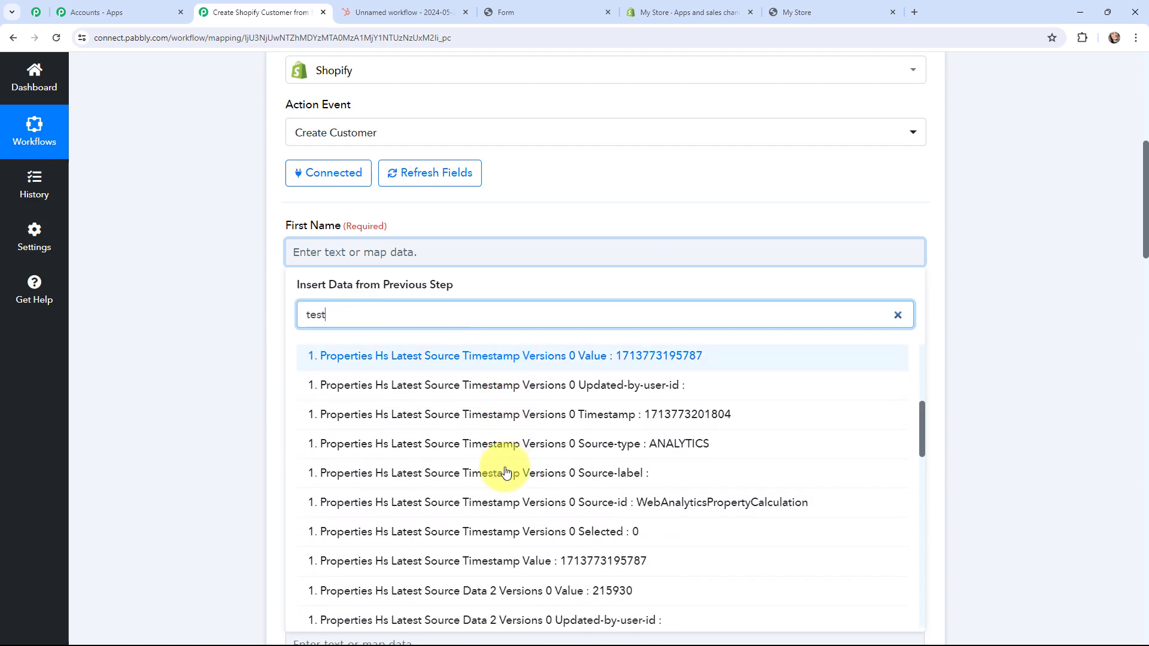
scroll(509, 477, "down", 8)
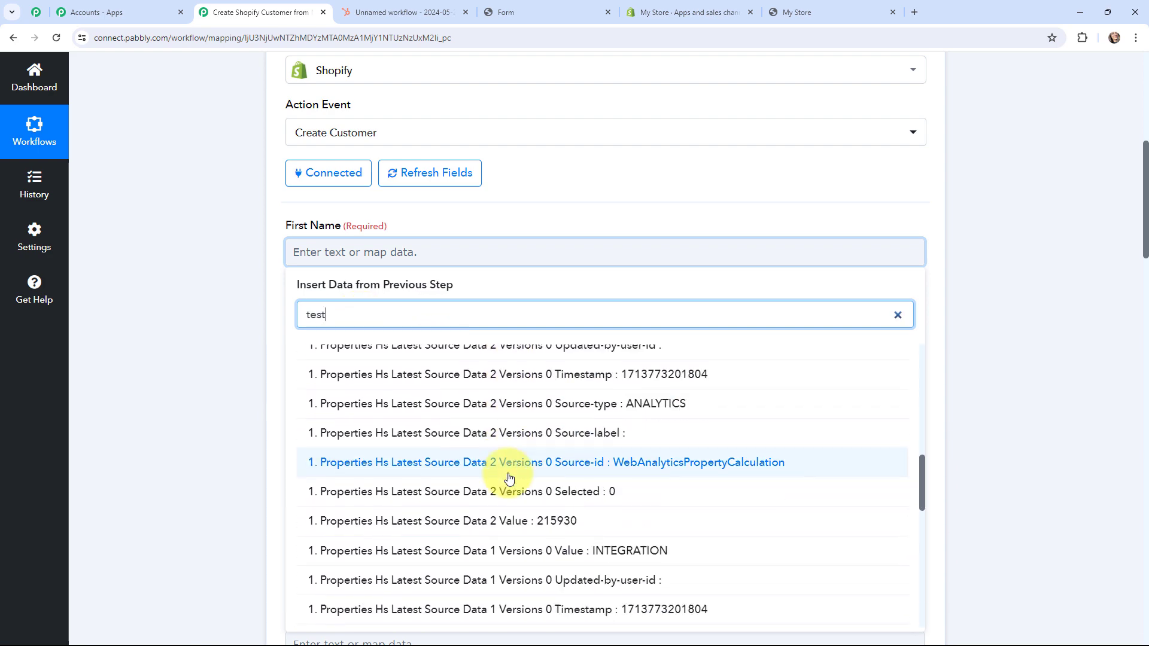
scroll(509, 477, "down", 10)
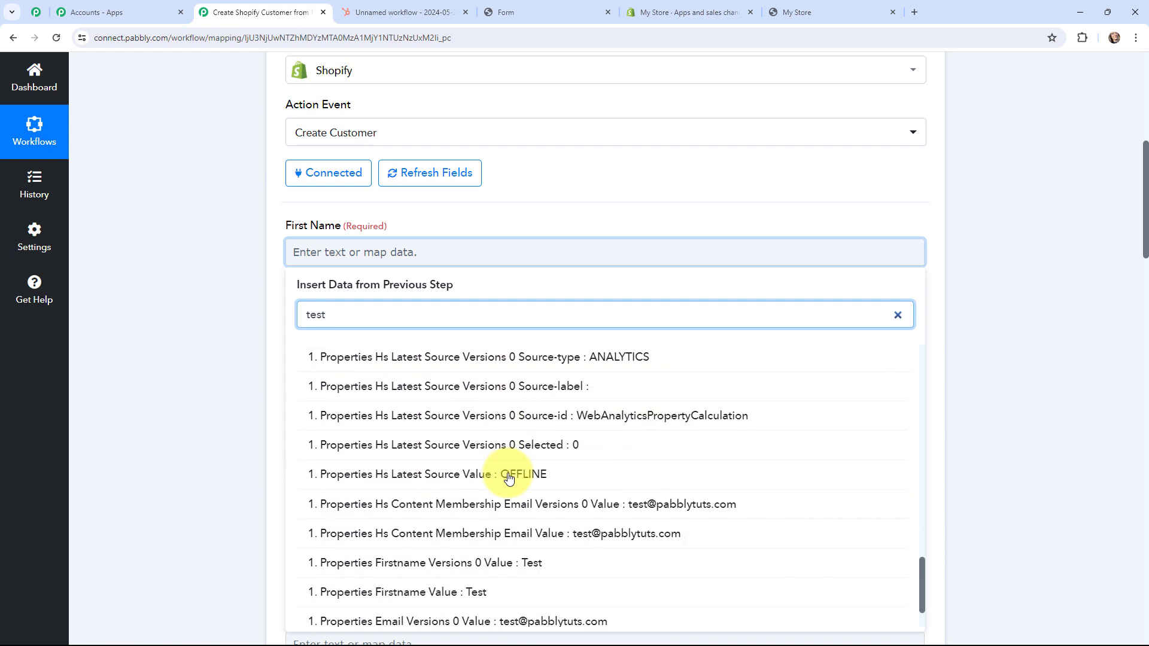
left_click(531, 506)
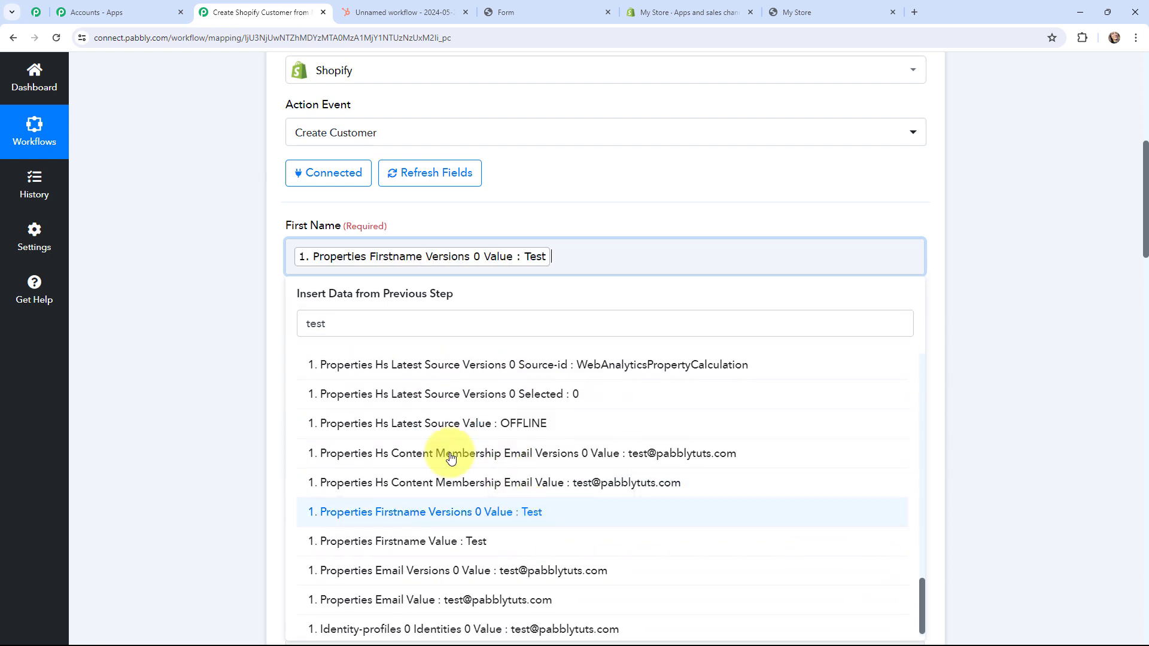
left_click(242, 305)
Step: Map the customer's Last Name to Properties Lastname Versions 0 Value from the HubSpot form submission, searching the data for "user"
left_click(299, 353)
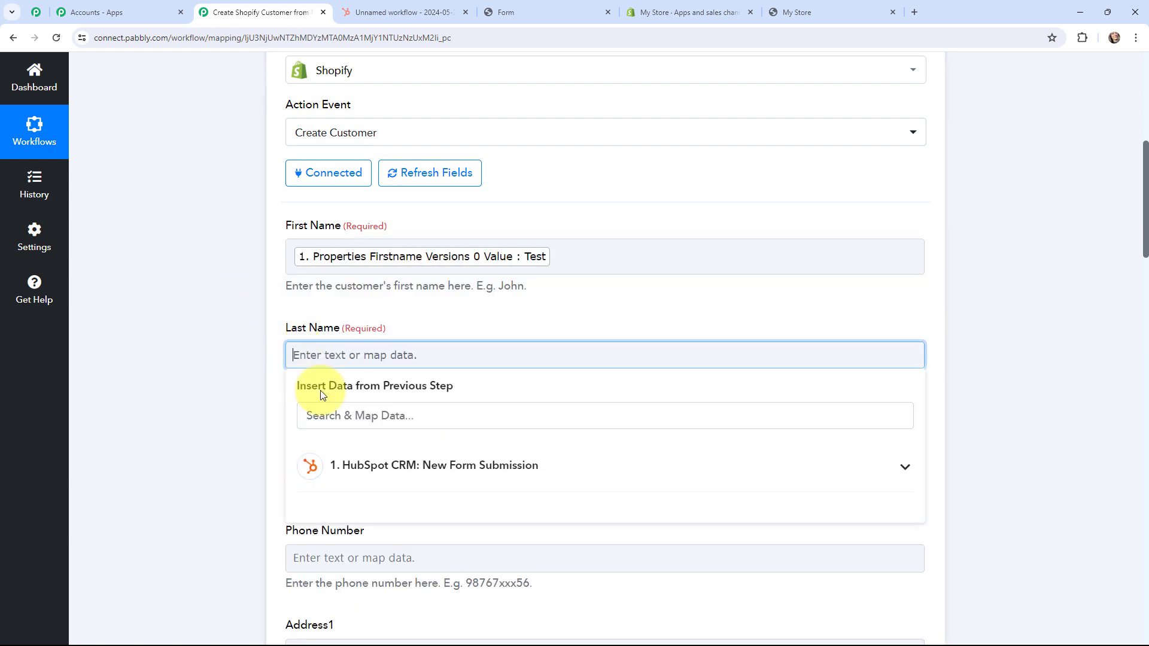
left_click(367, 417)
type("user")
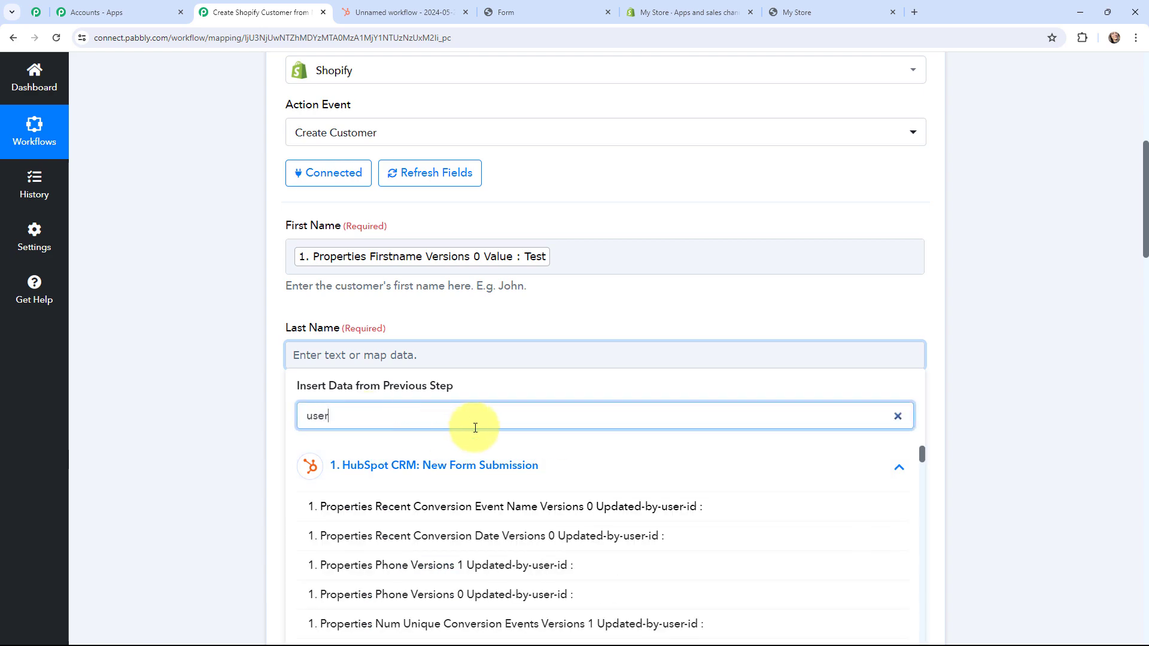
scroll(475, 428, "down", 3)
scroll(532, 397, "down", 5)
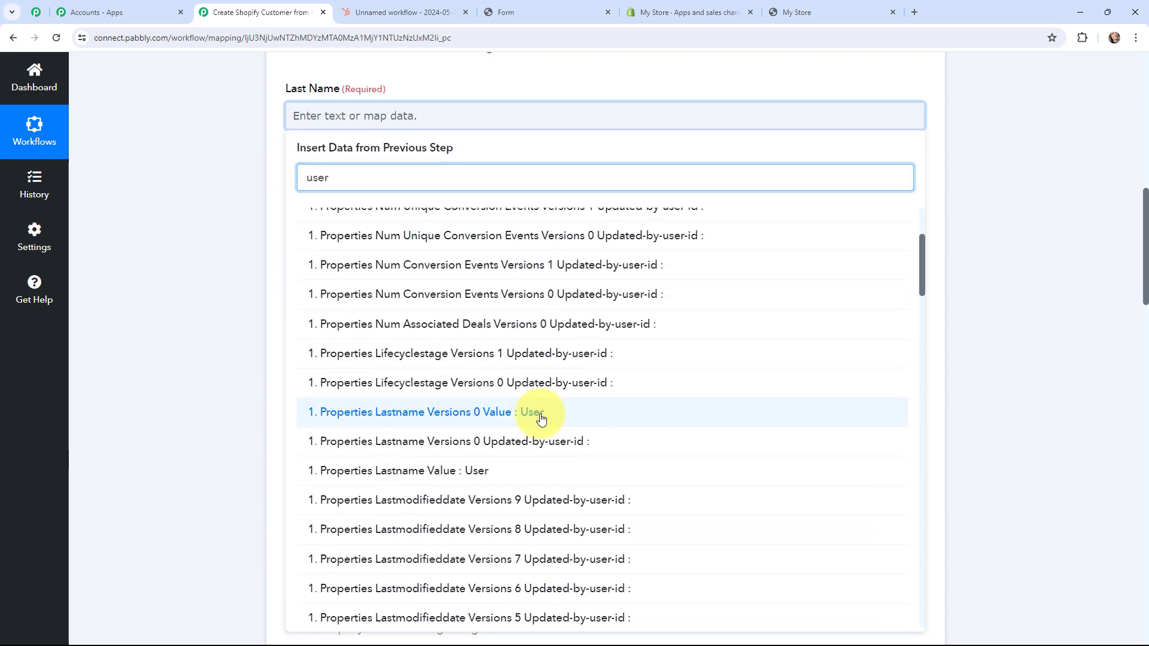
left_click(533, 413)
left_click(207, 280)
Step: Map the customer's Email Address to Properties Hs Content Membership Email Versions 0 Value, searching the HubSpot data for "email"
left_click(328, 219)
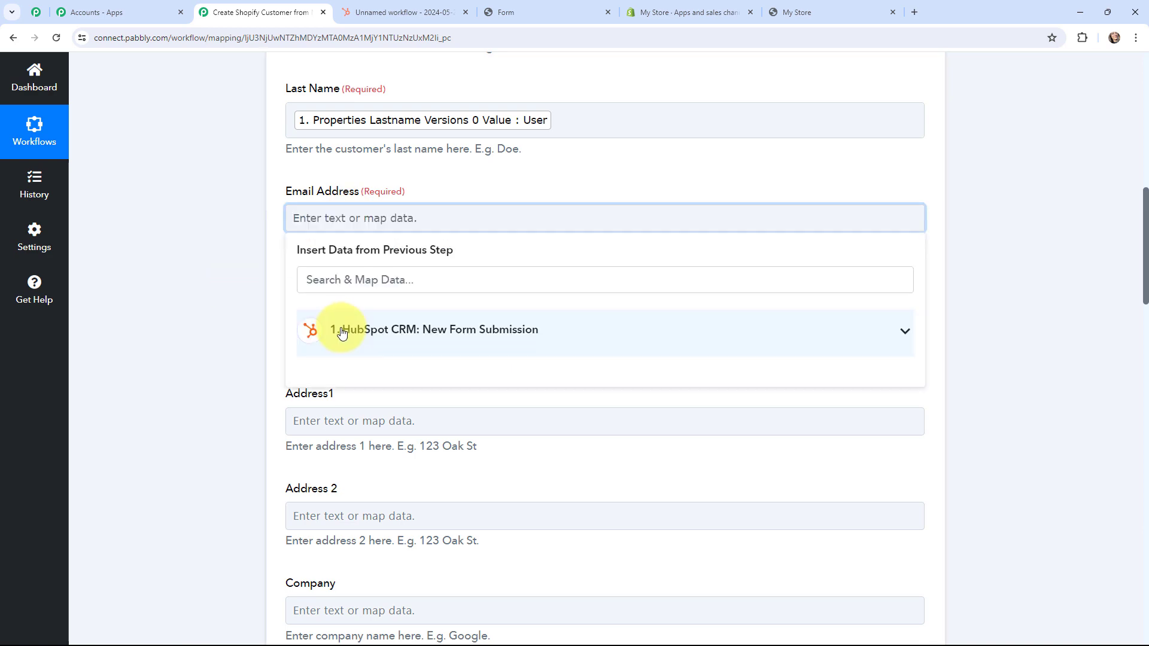
type("email")
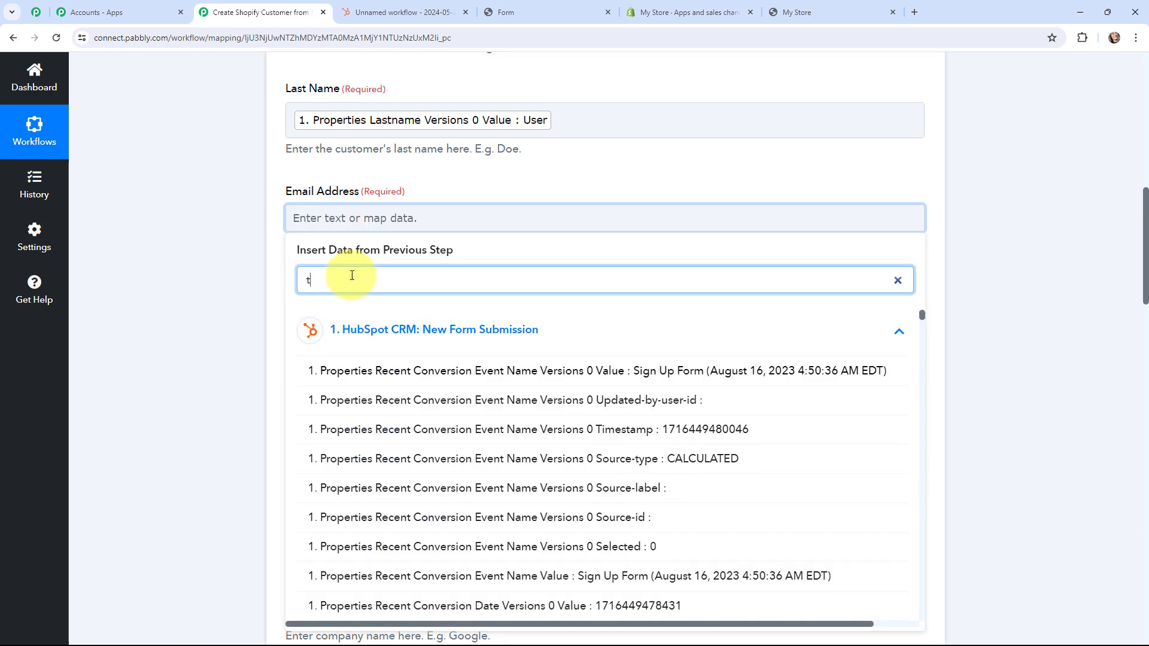
scroll(538, 453, "down", 5)
scroll(539, 453, "down", 12)
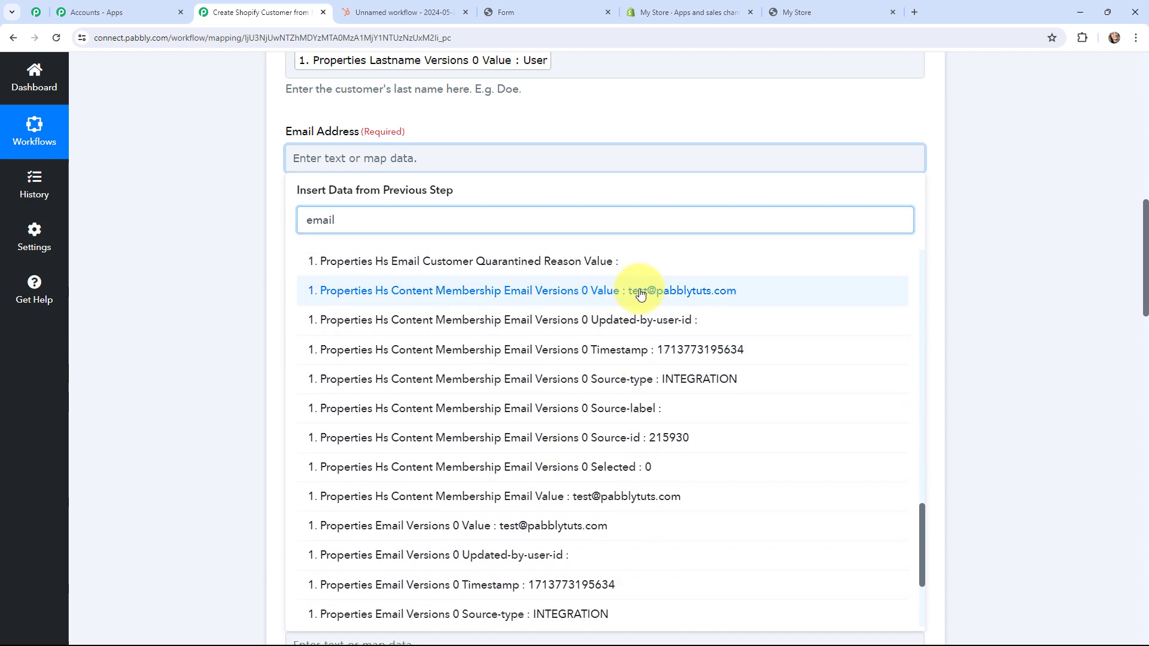
left_click(633, 291)
left_click(218, 271)
Step: Map the customer's Phone Number to Properties Phone Versions 0 Value from the HubSpot form submission, searching the data for "+"
left_click(305, 279)
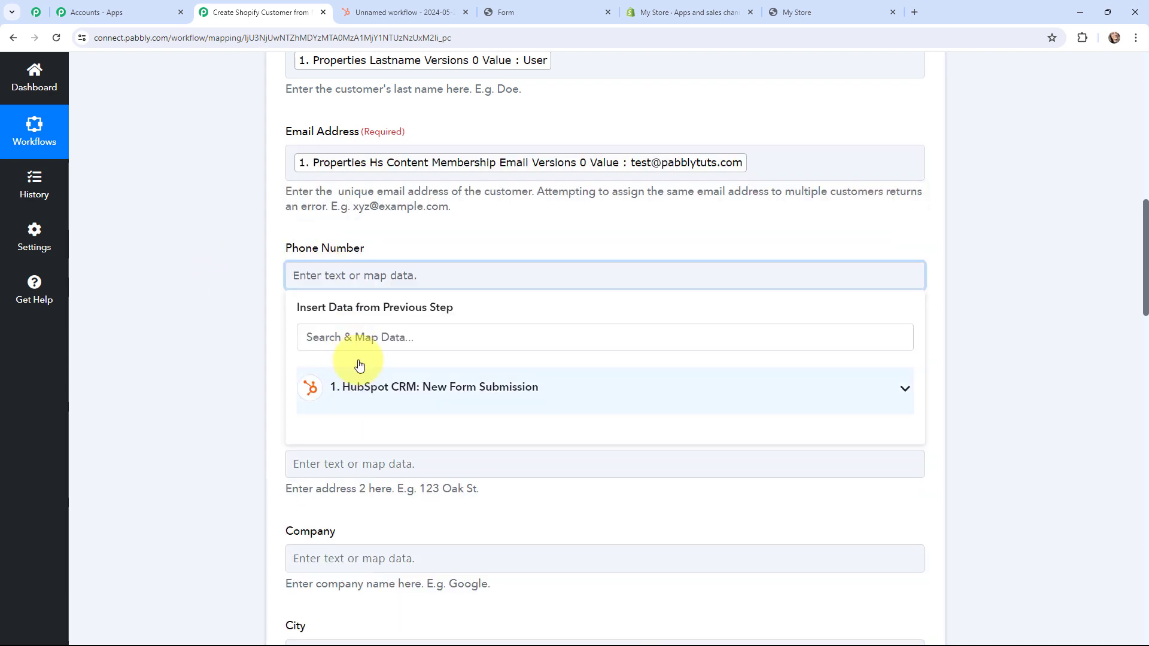
left_click(360, 369)
left_click(362, 345)
type("+91")
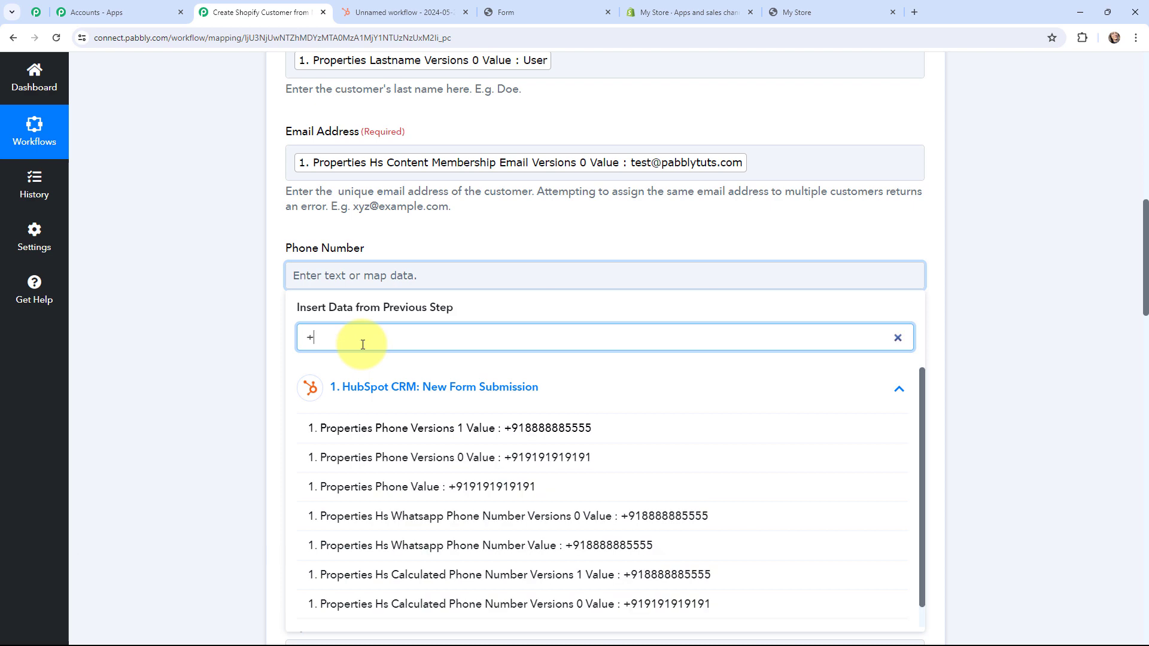
left_click(523, 458)
left_click(223, 323)
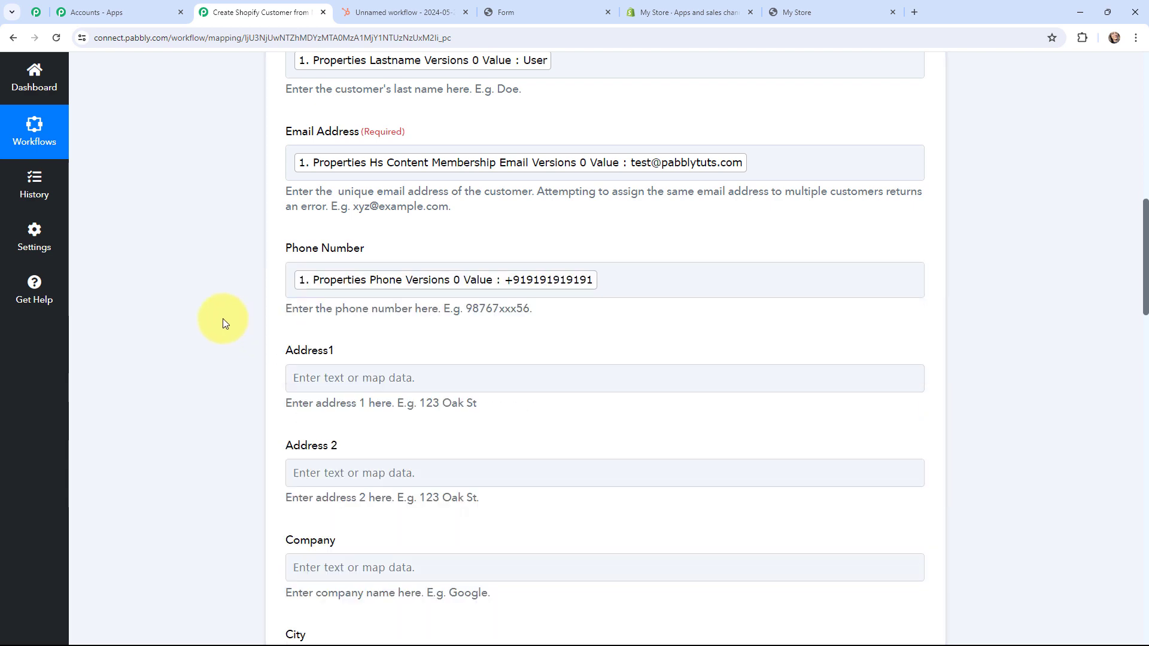
Step: Save the Create Customer action with a test request to Shopify, and check the Customer Id in the received response
scroll(222, 323, "up", 4)
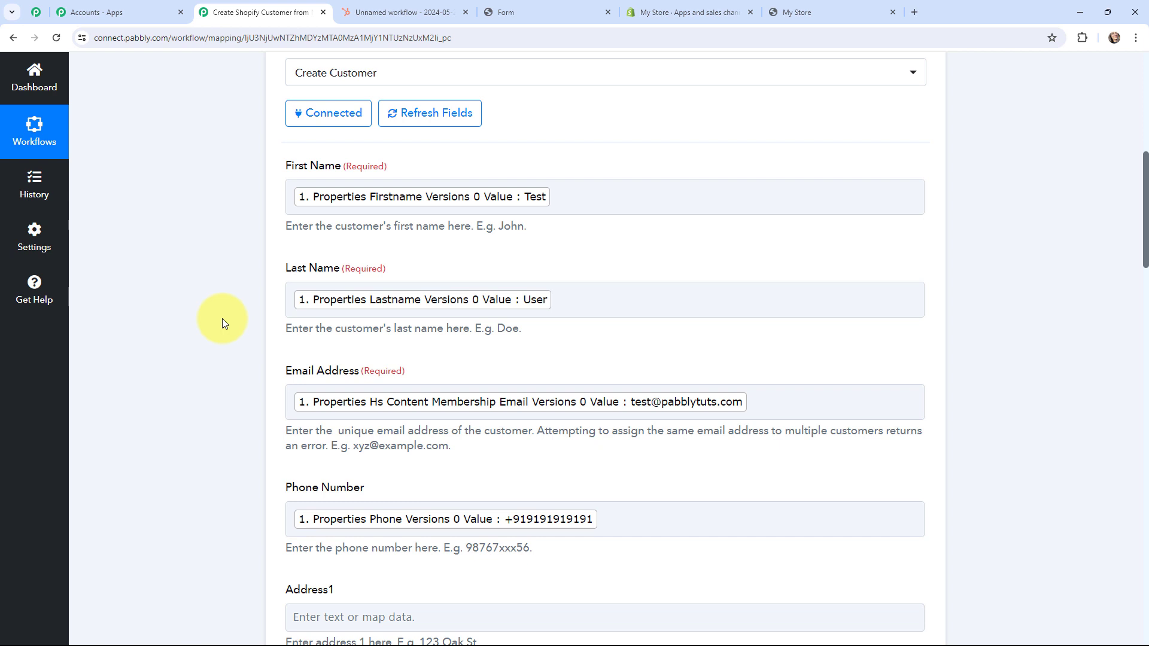
scroll(222, 323, "down", 20)
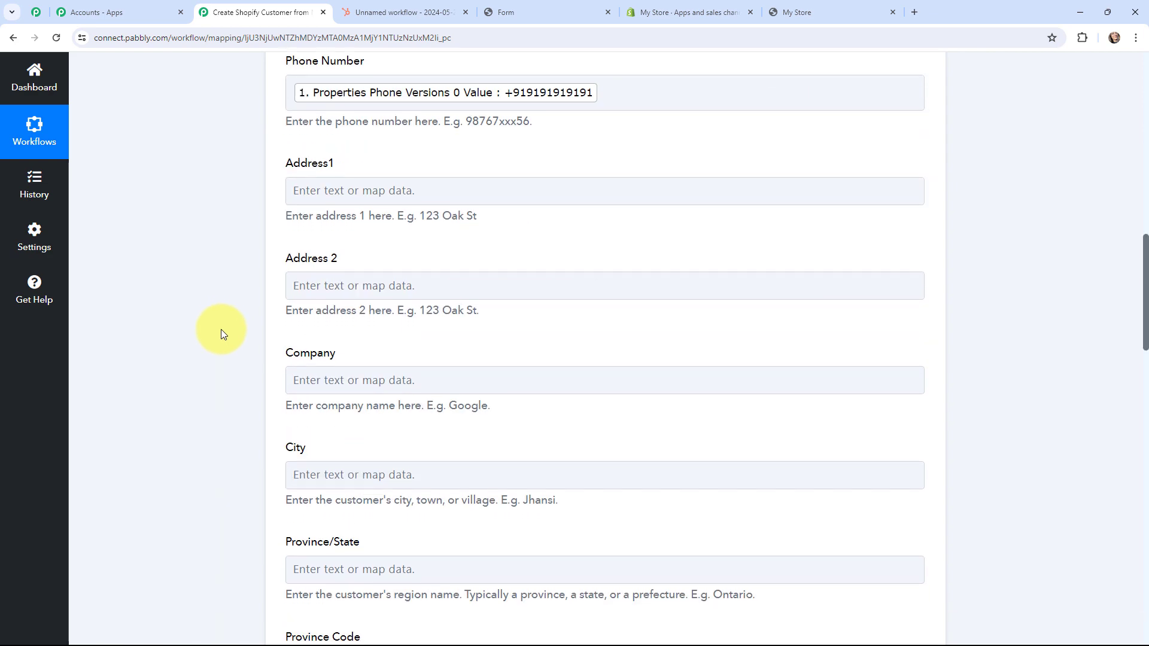
scroll(221, 329, "down", 1)
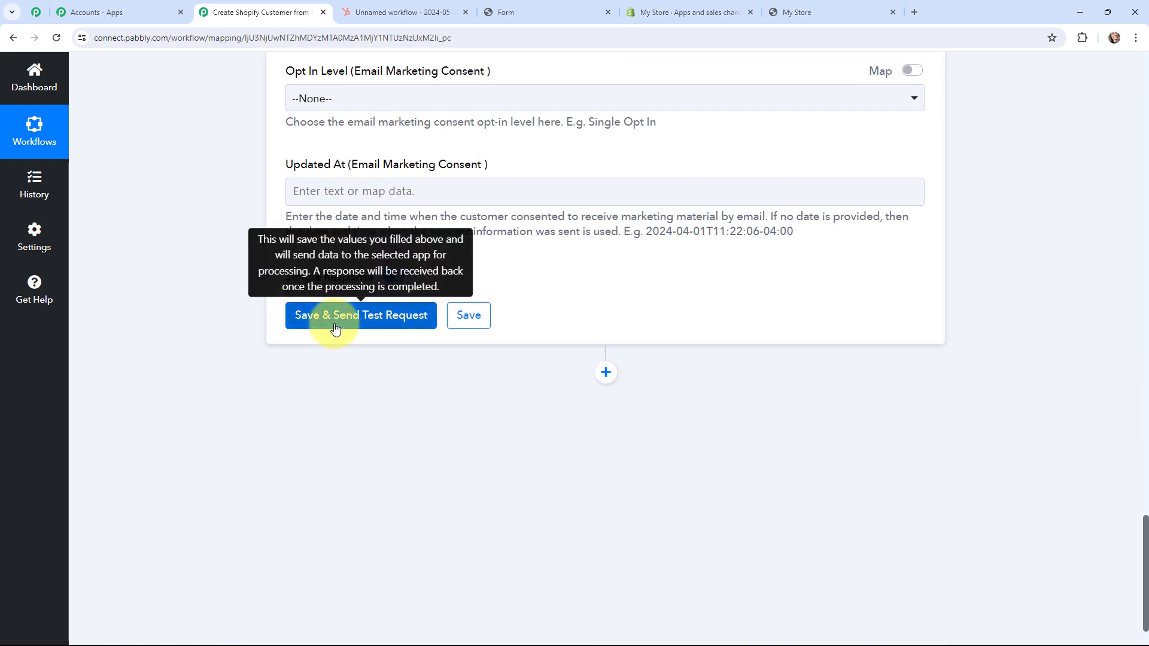
left_click(334, 328)
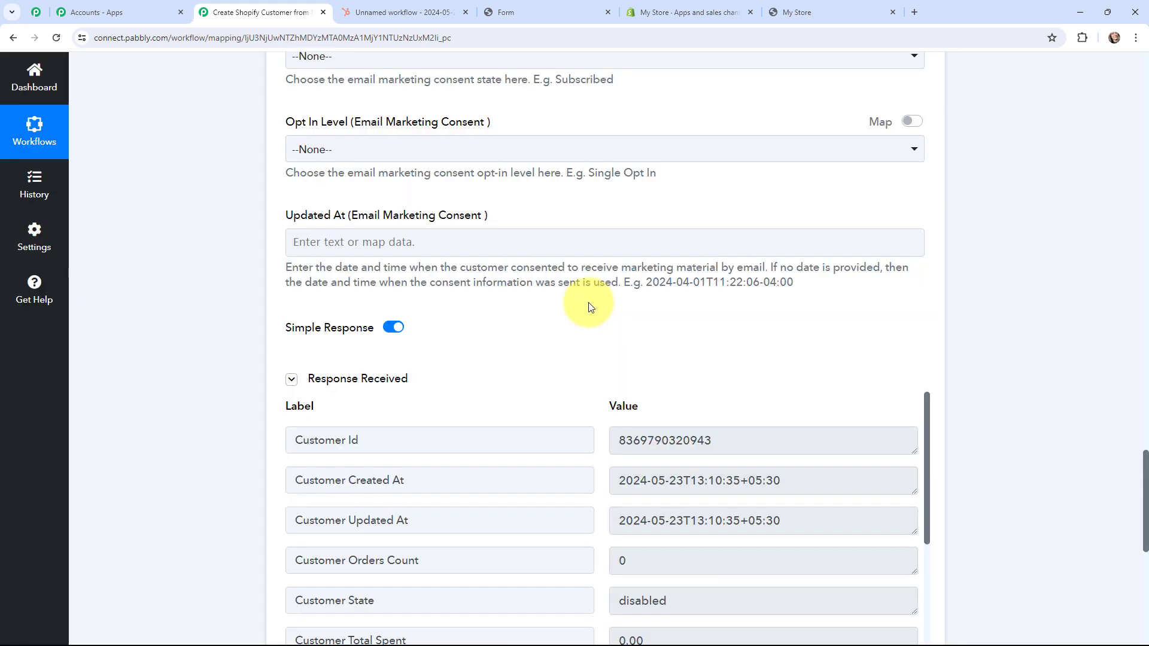
scroll(513, 300, "down", 5)
scroll(603, 210, "up", 2)
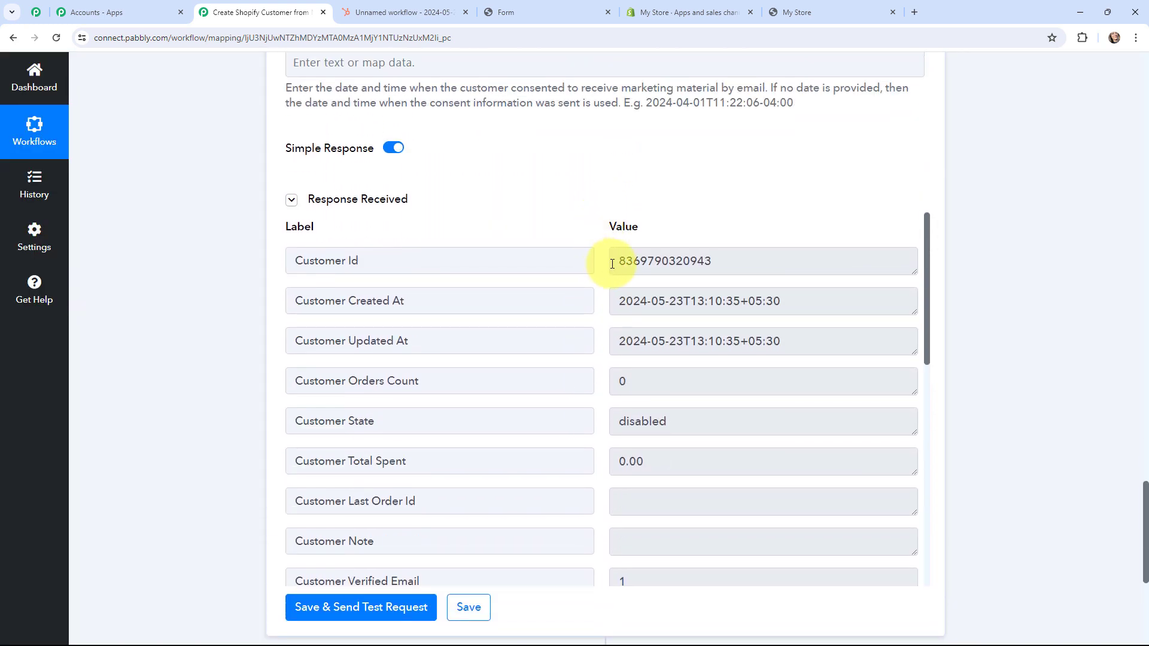
left_click_drag(612, 263, 734, 261)
left_click(589, 228)
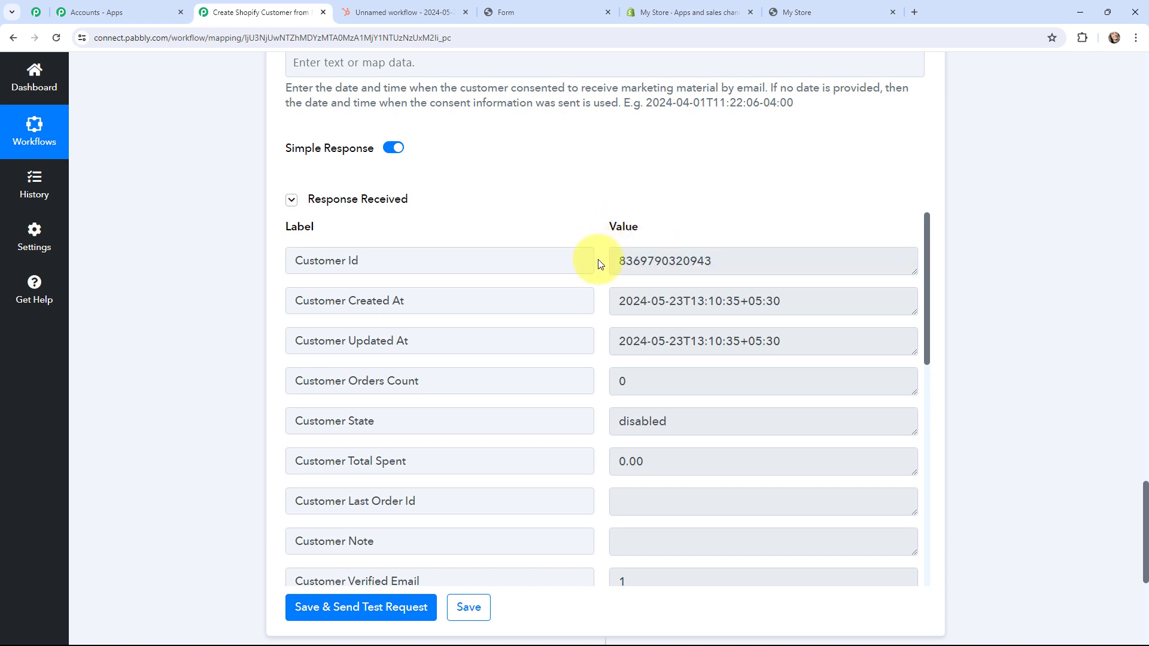
Step: Switch to the Shopify admin, leave the store settings, and open the test customer's record from the Customers list to check its contact information
left_click(719, 6)
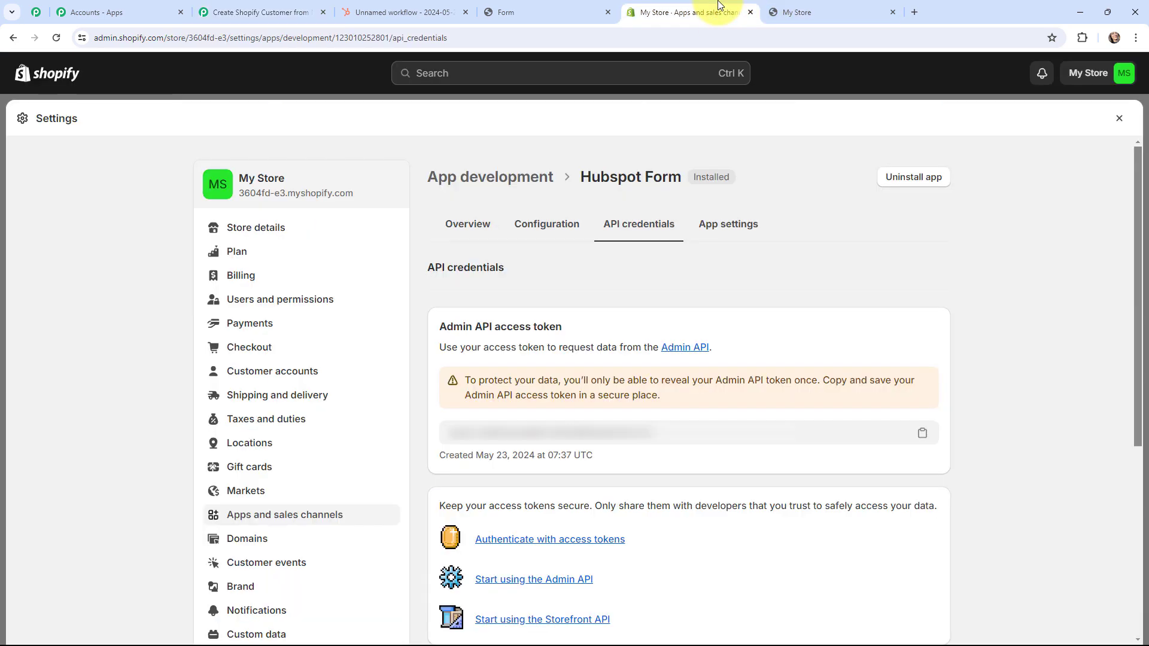
left_click(1118, 119)
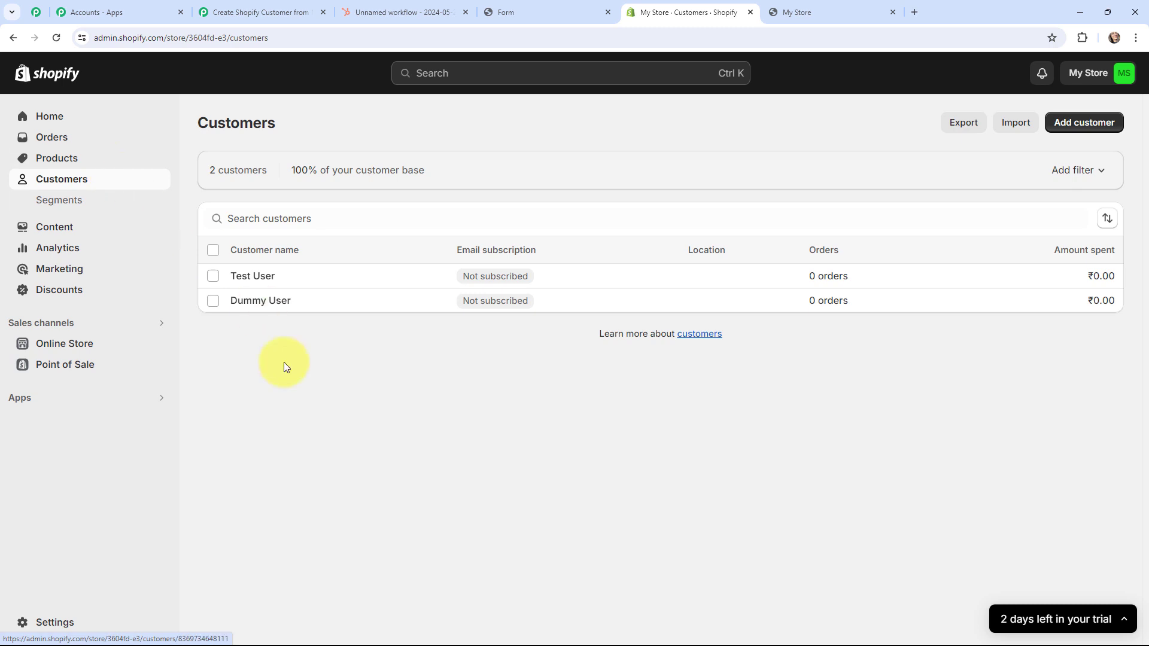
left_click(239, 276)
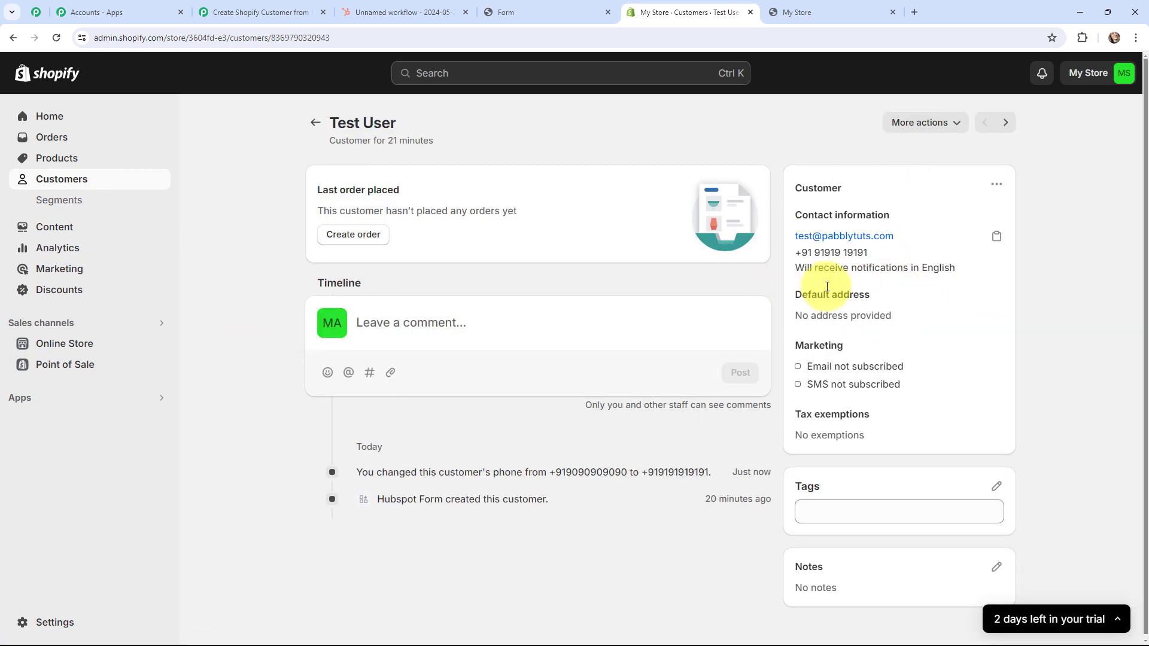